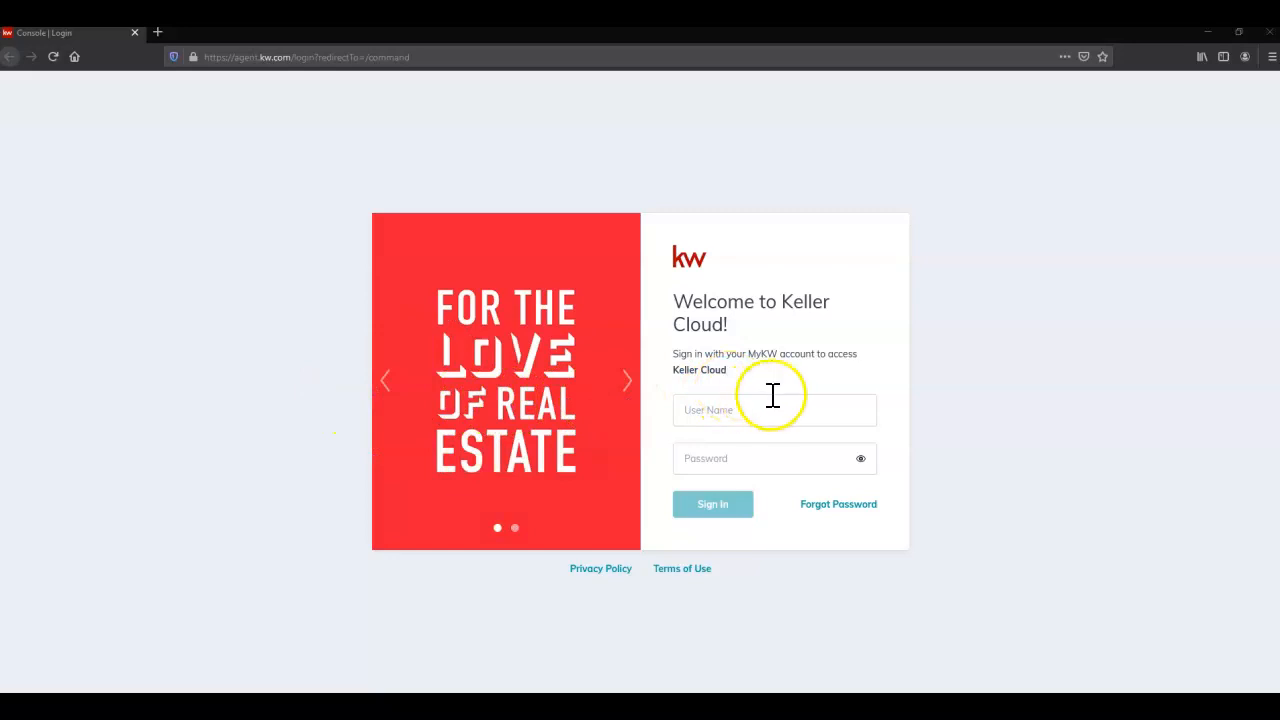
Sign in to Keller Cloud with the agent's username and password
{"action": "left_click", "coordinate": [797, 414]}
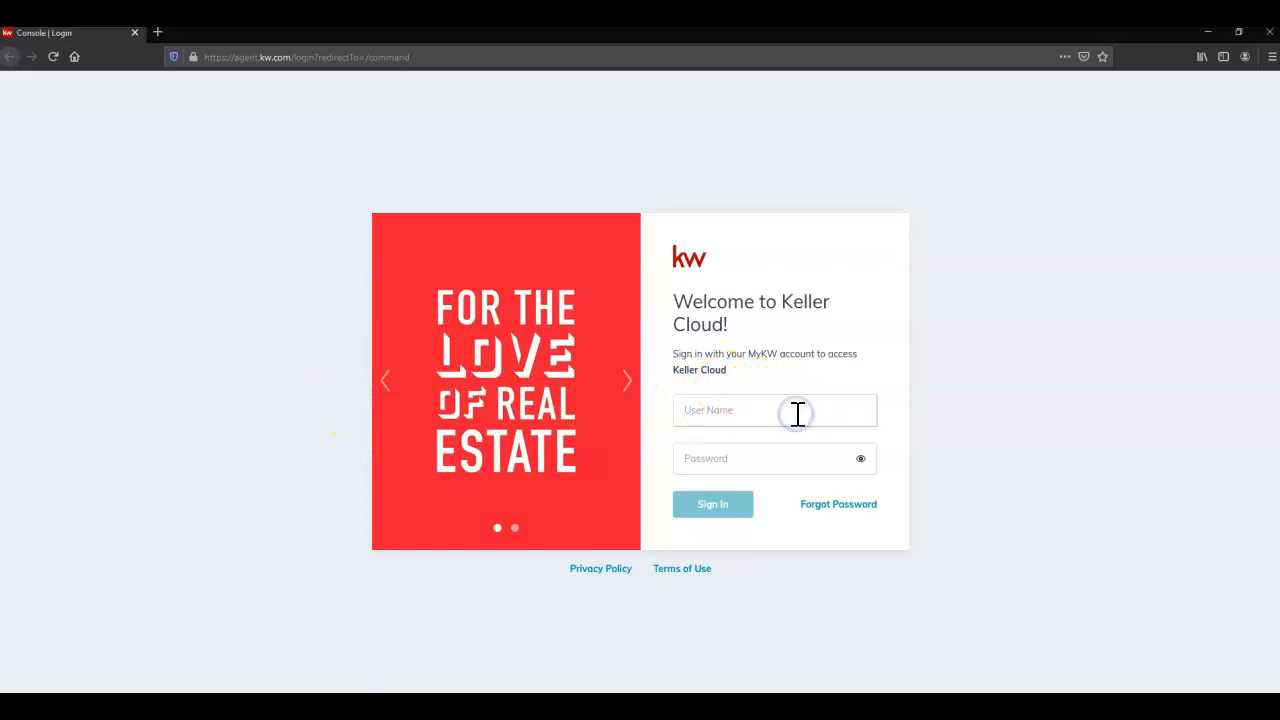
{"action": "key", "text": "Tab"}
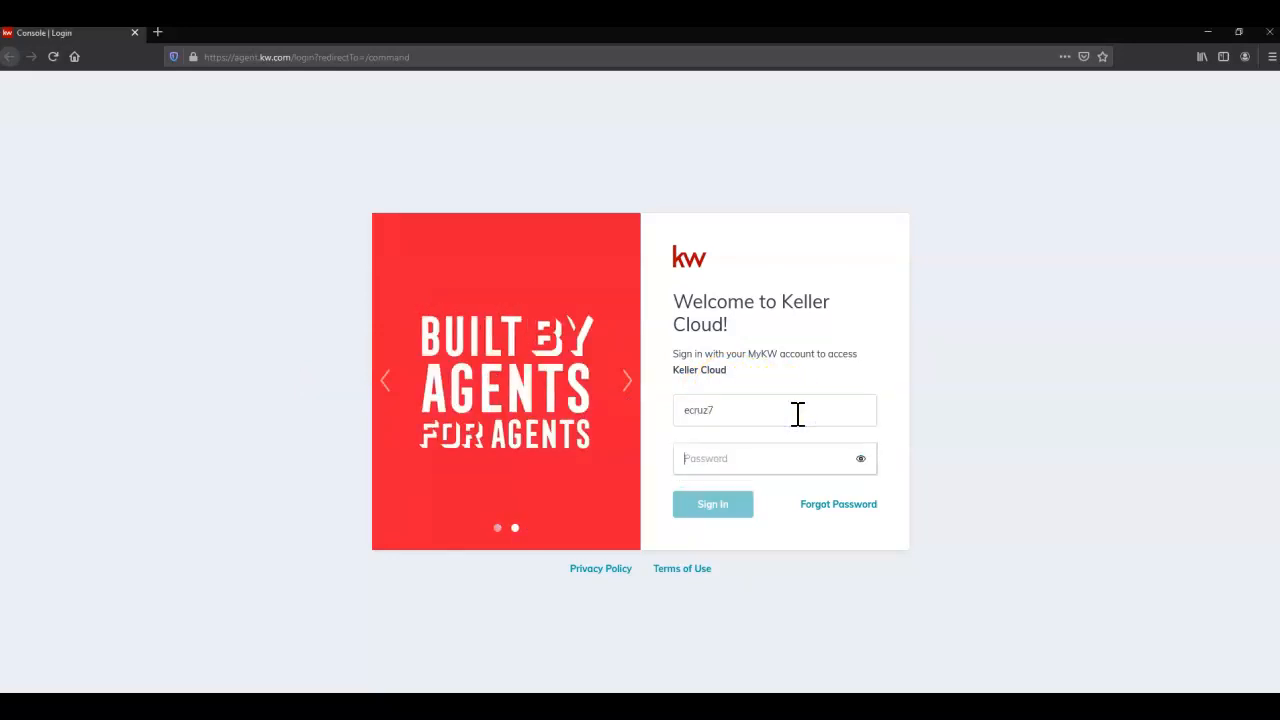
{"action": "type", "text": "•"}
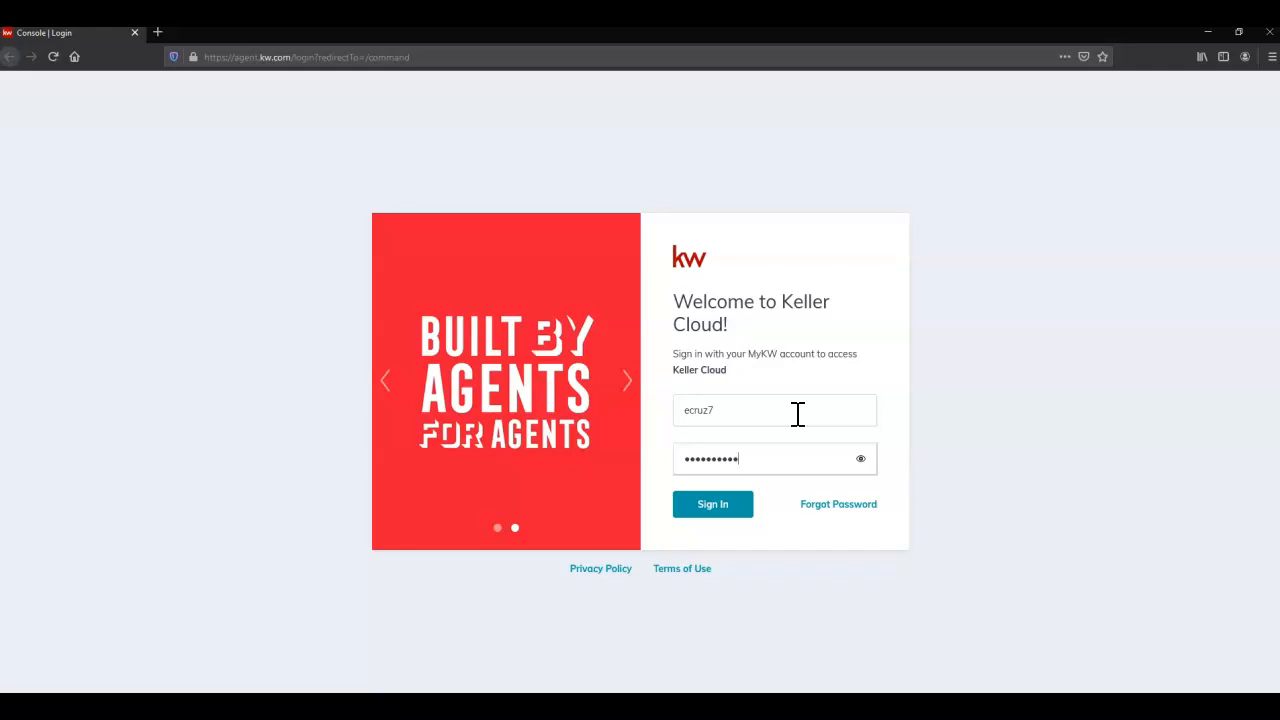
{"action": "left_click", "coordinate": [718, 510]}
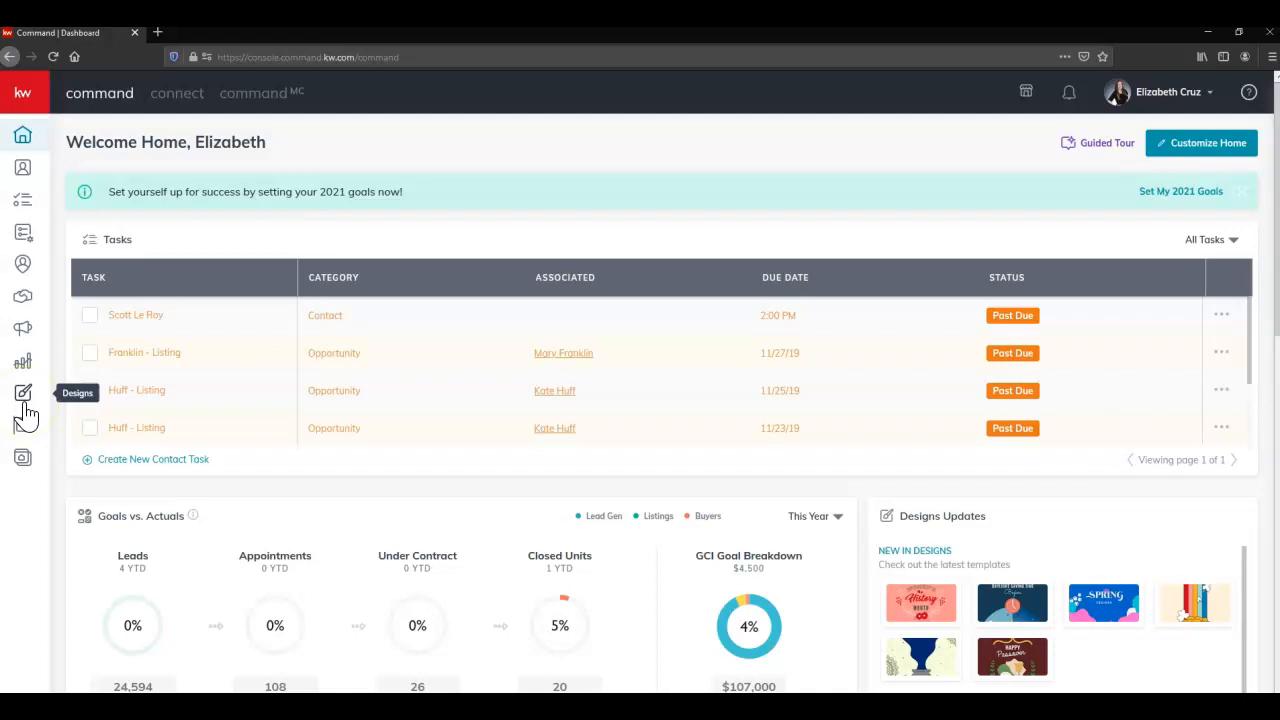
Expand the KW Command sidebar and go to the Designs section
{"action": "left_click", "coordinate": [36, 97]}
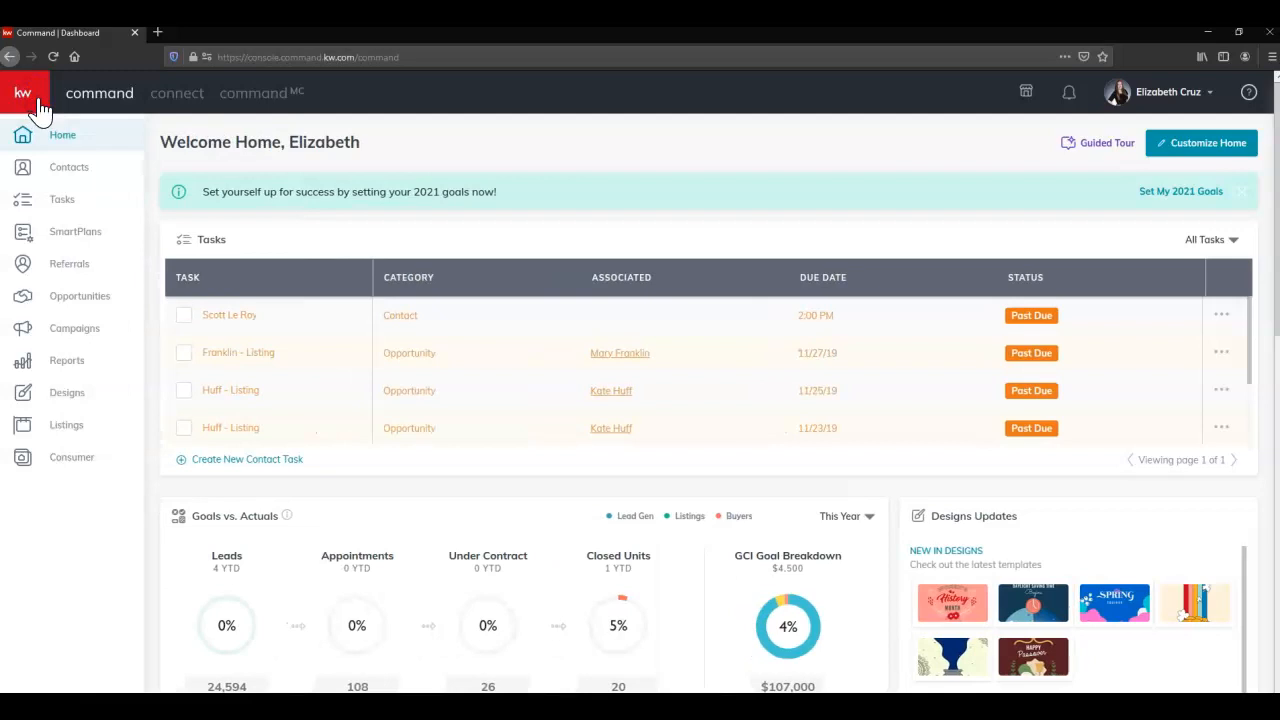
{"action": "left_click", "coordinate": [83, 408]}
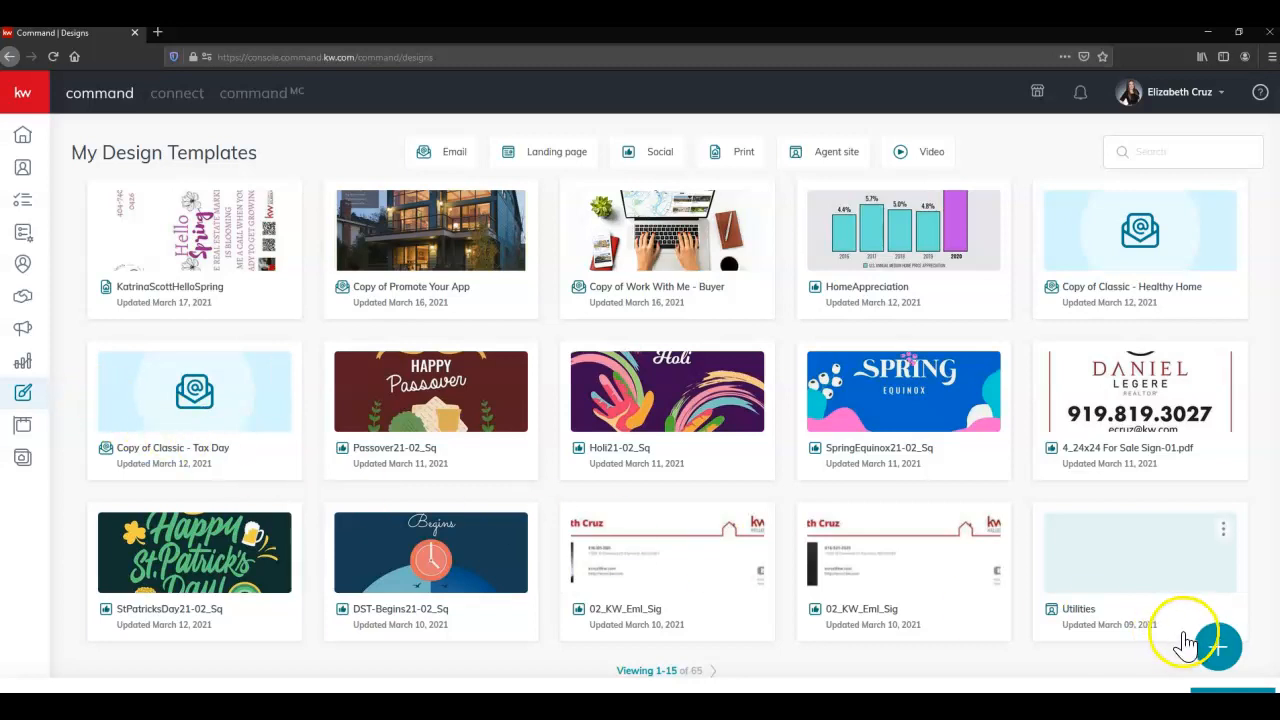
Create a new design of type Print and continue to the print templates
{"action": "left_click", "coordinate": [1217, 652]}
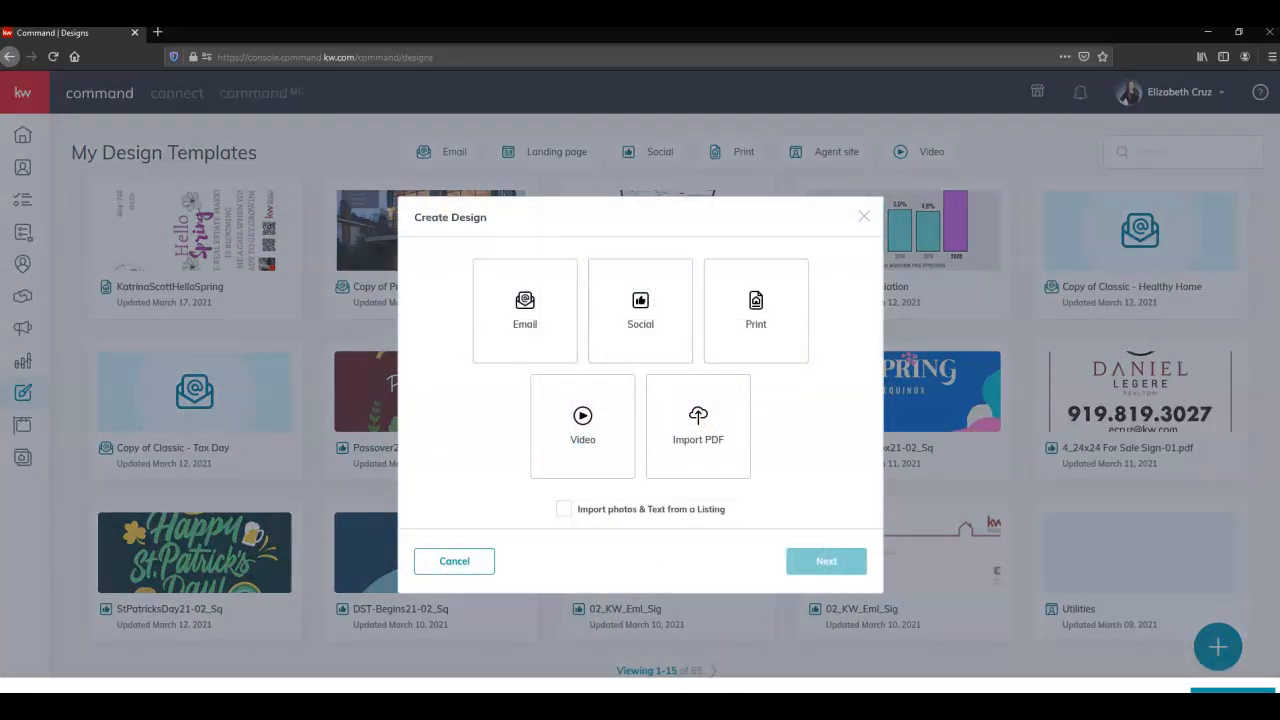
{"action": "left_click", "coordinate": [771, 343]}
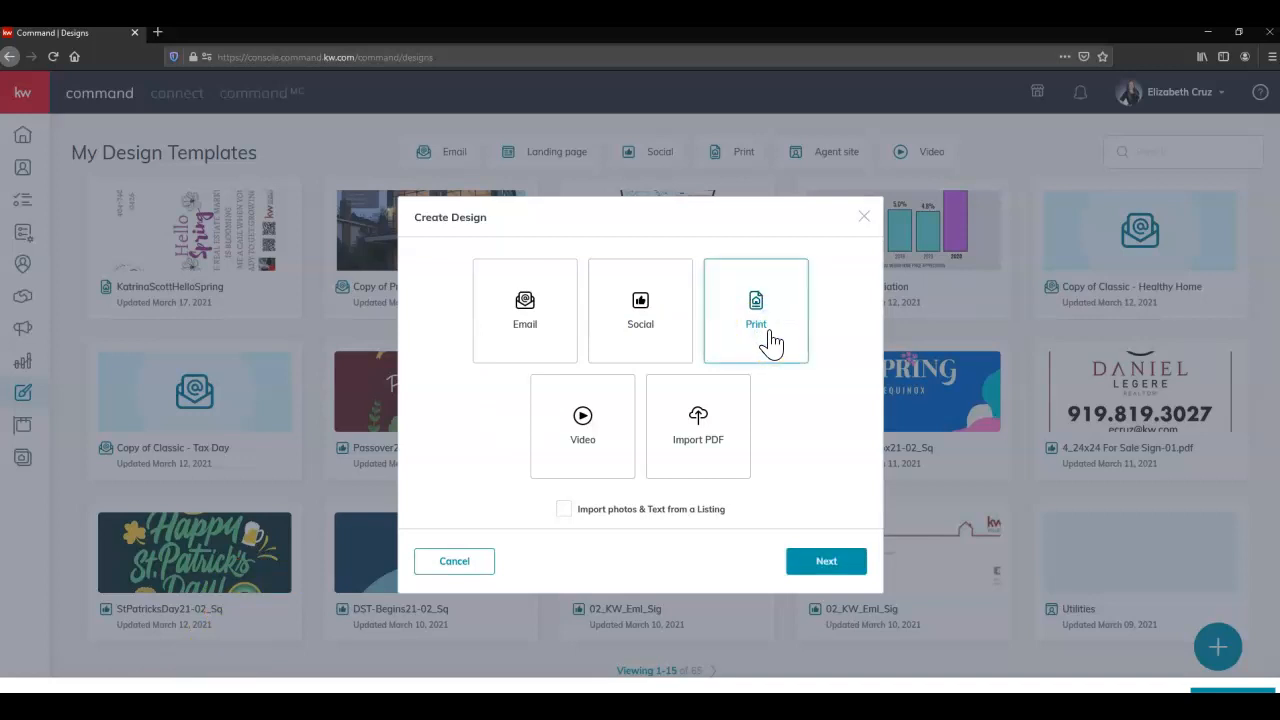
{"action": "left_click", "coordinate": [846, 570]}
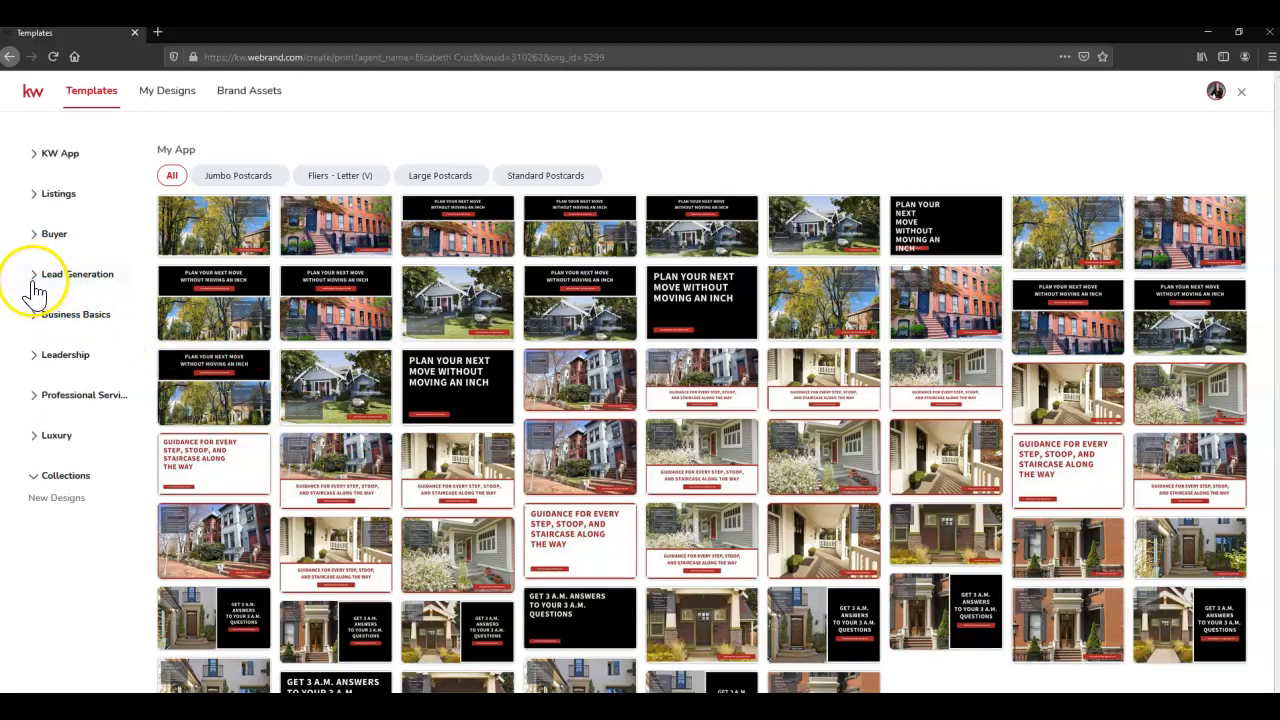
Under Lead Generation > Personally-Branded Zine, start a design from the Q1 Magazine template
{"action": "left_click", "coordinate": [36, 285]}
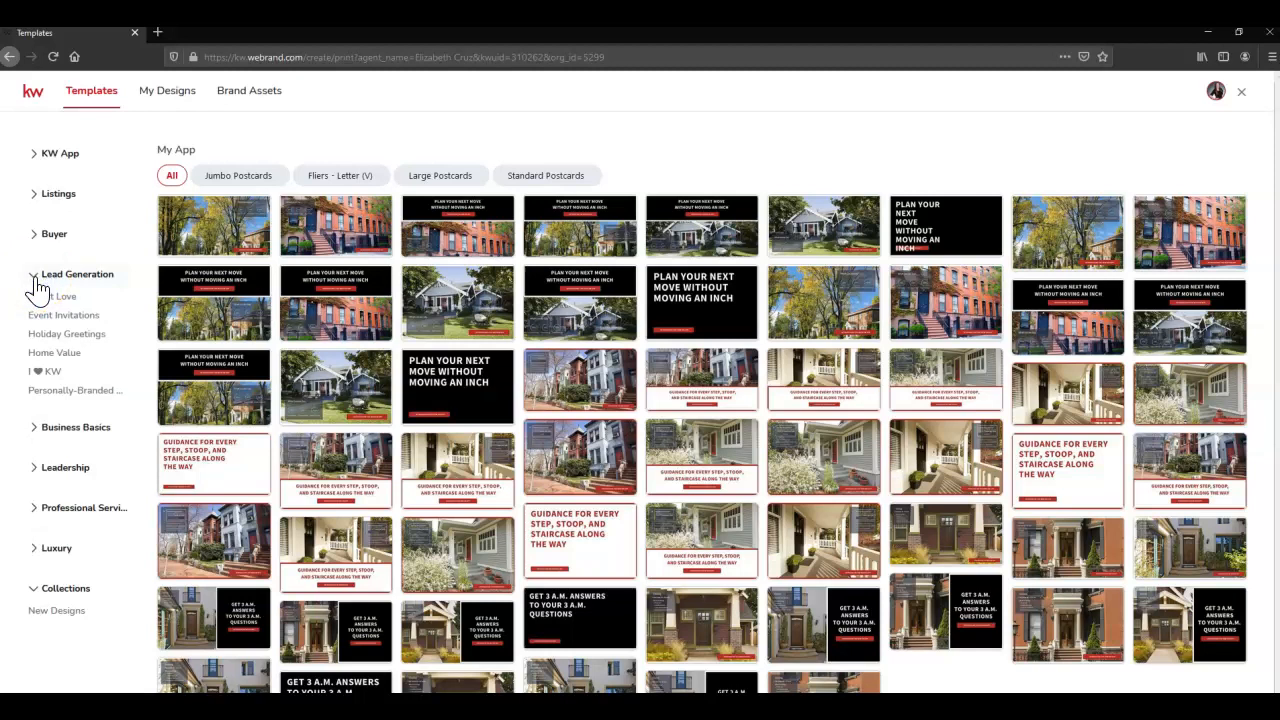
{"action": "left_click", "coordinate": [78, 399]}
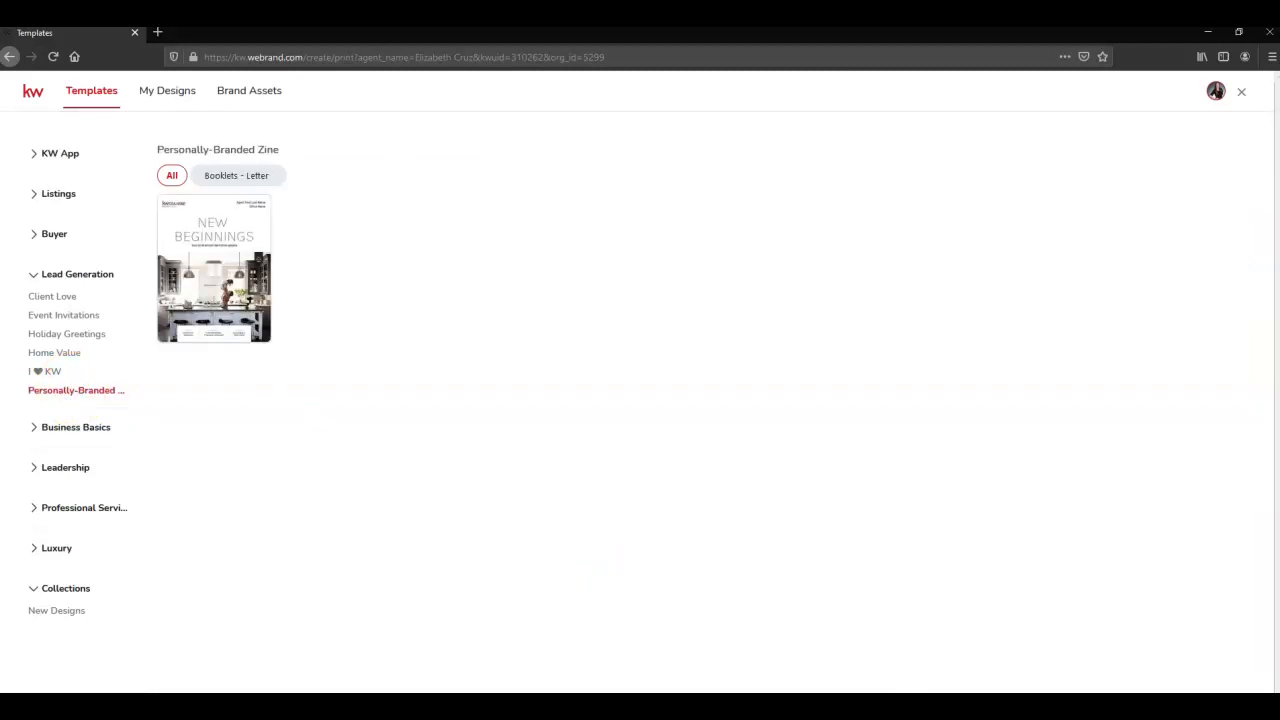
{"action": "mouse_move", "coordinate": [175, 328]}
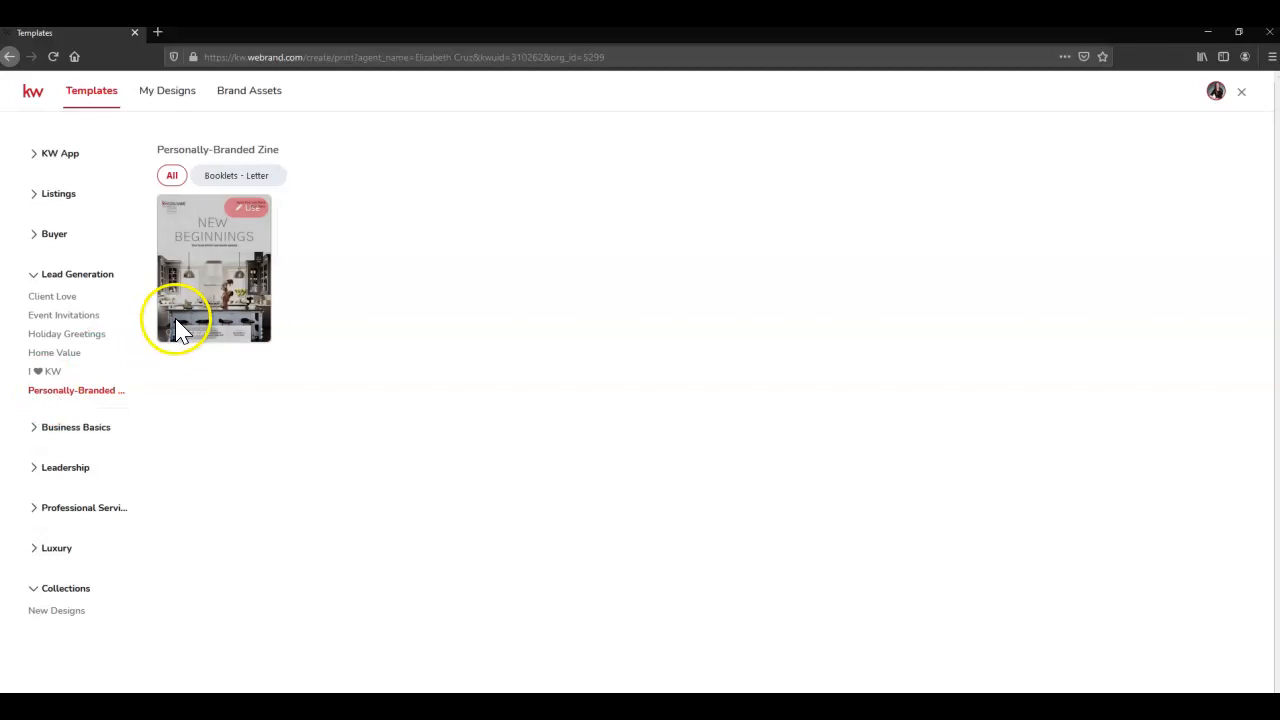
{"action": "left_click", "coordinate": [252, 212]}
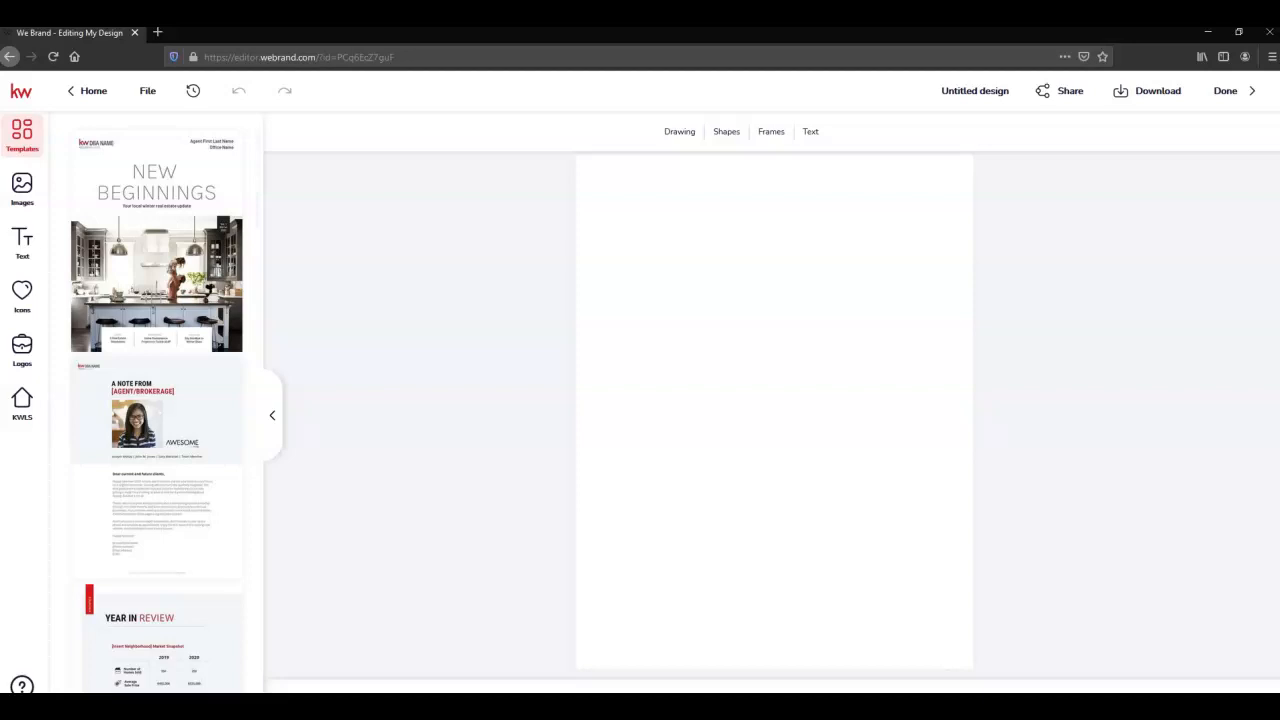
Scroll through the zine template pages, New Beginnings through Home Maintenance Projects, to review them
{"action": "scroll", "coordinate": [186, 310], "scroll_direction": "down", "scroll_amount": 4}
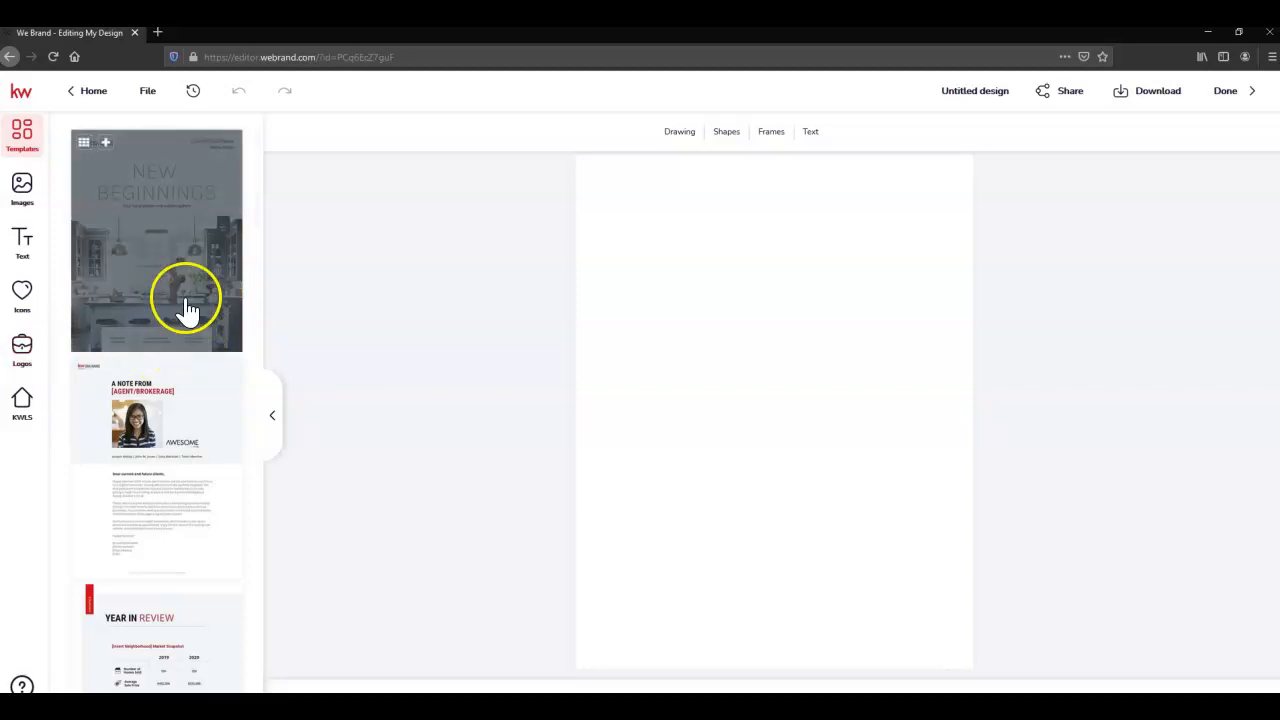
{"action": "scroll", "coordinate": [189, 316], "scroll_direction": "down", "scroll_amount": 6}
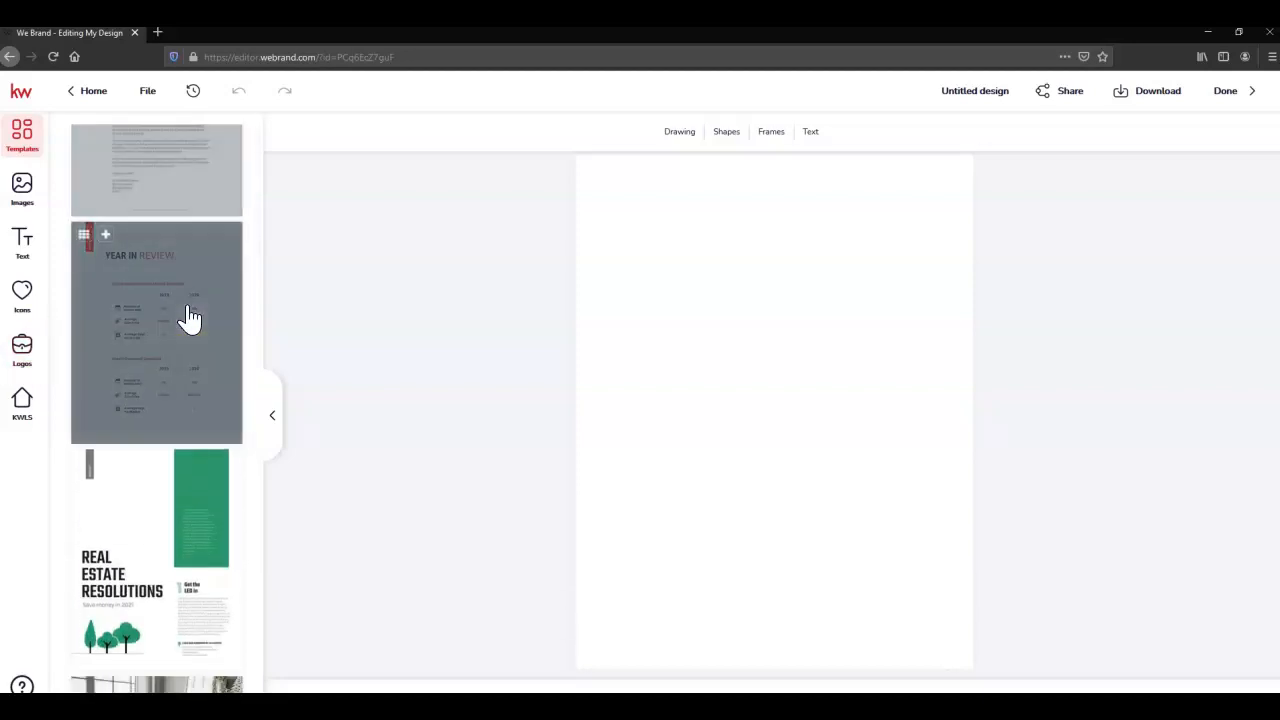
{"action": "scroll", "coordinate": [189, 318], "scroll_direction": "down", "scroll_amount": 5}
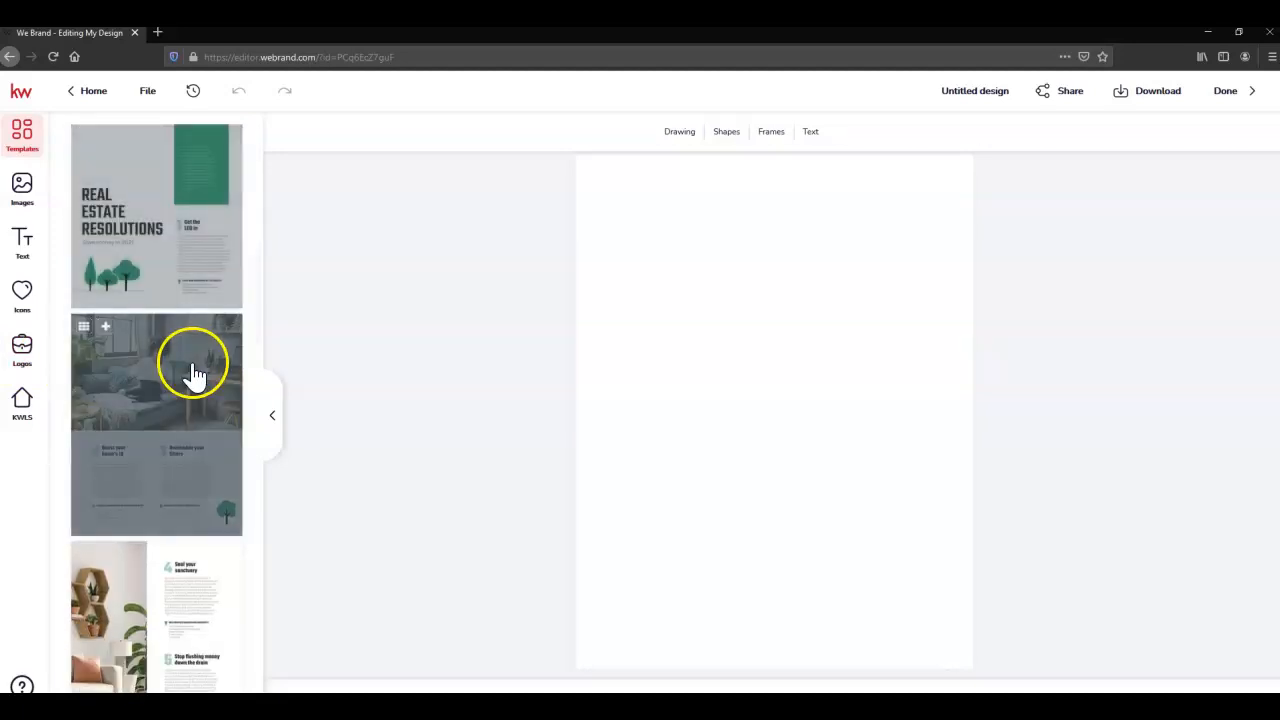
{"action": "scroll", "coordinate": [166, 366], "scroll_direction": "down", "scroll_amount": 1}
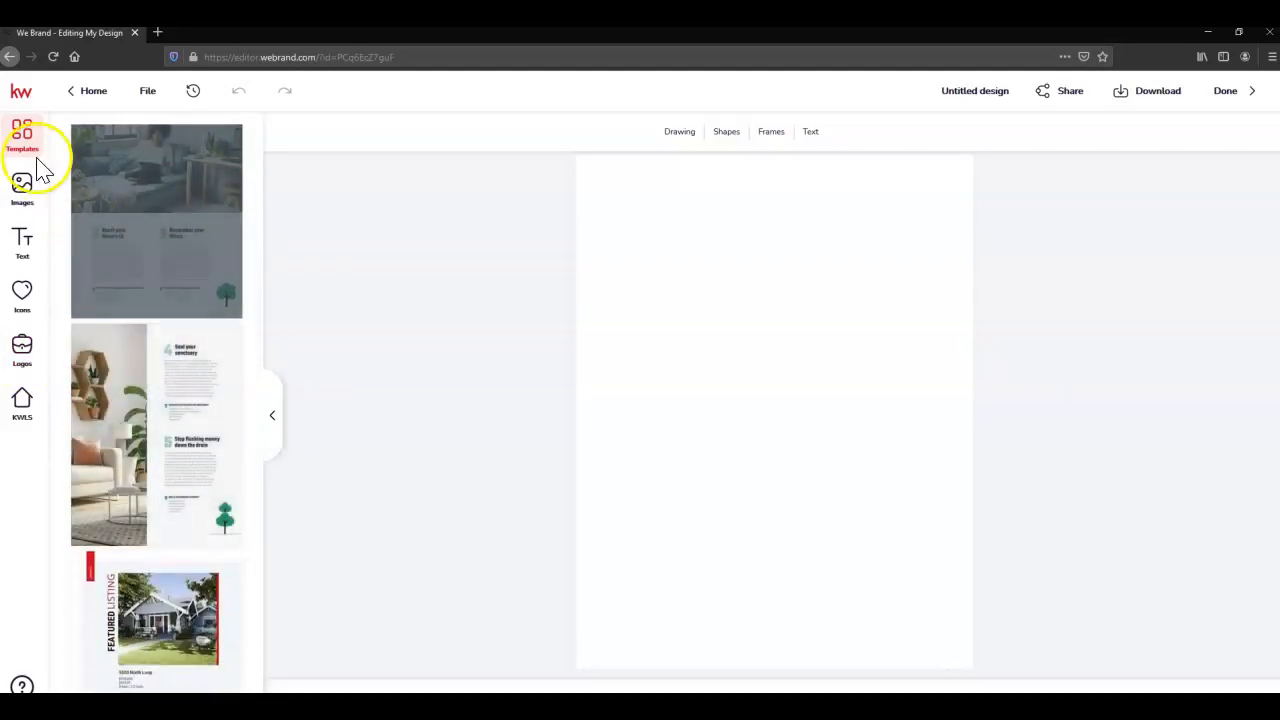
{"action": "scroll", "coordinate": [138, 400], "scroll_direction": "down", "scroll_amount": 1}
{"action": "scroll", "coordinate": [138, 400], "scroll_direction": "down", "scroll_amount": 5}
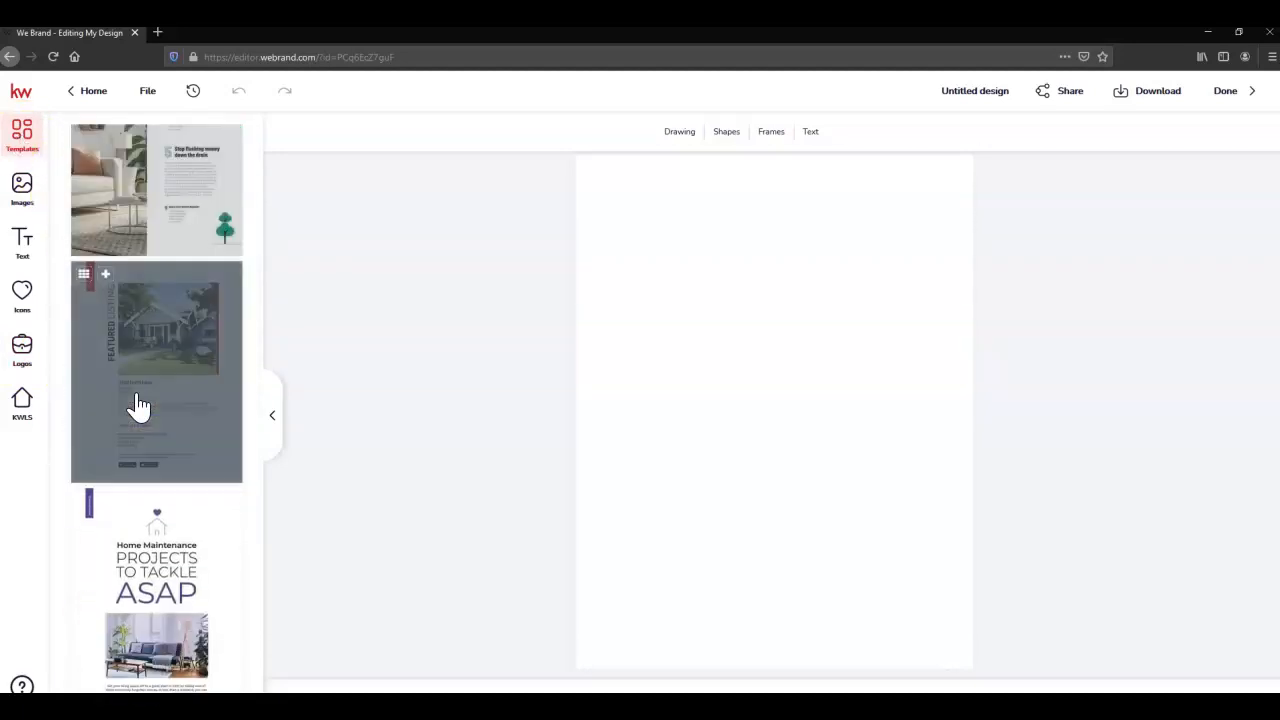
{"action": "scroll", "coordinate": [138, 405], "scroll_direction": "up", "scroll_amount": 10}
{"action": "scroll", "coordinate": [138, 407], "scroll_direction": "up", "scroll_amount": 10}
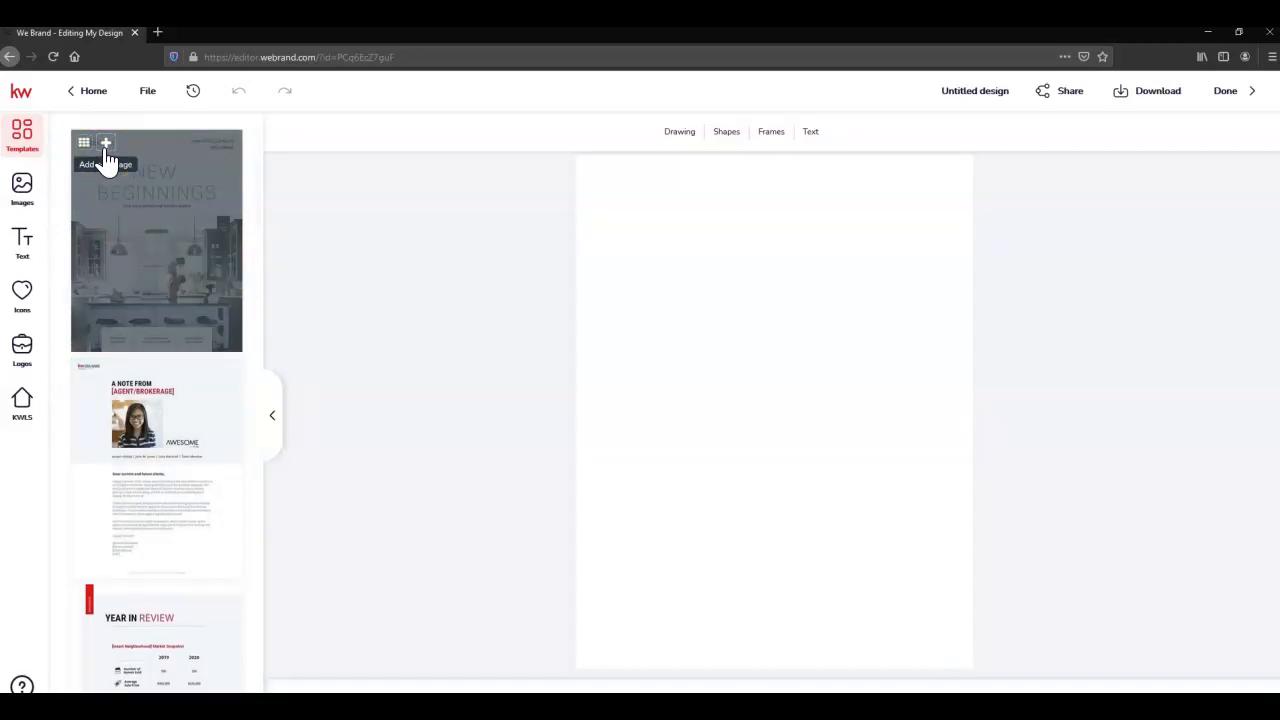
Add the New Beginnings, A Note From, Year in Review, Real Estate Resolutions and Boost your home's IQ pages
{"action": "left_click", "coordinate": [105, 144]}
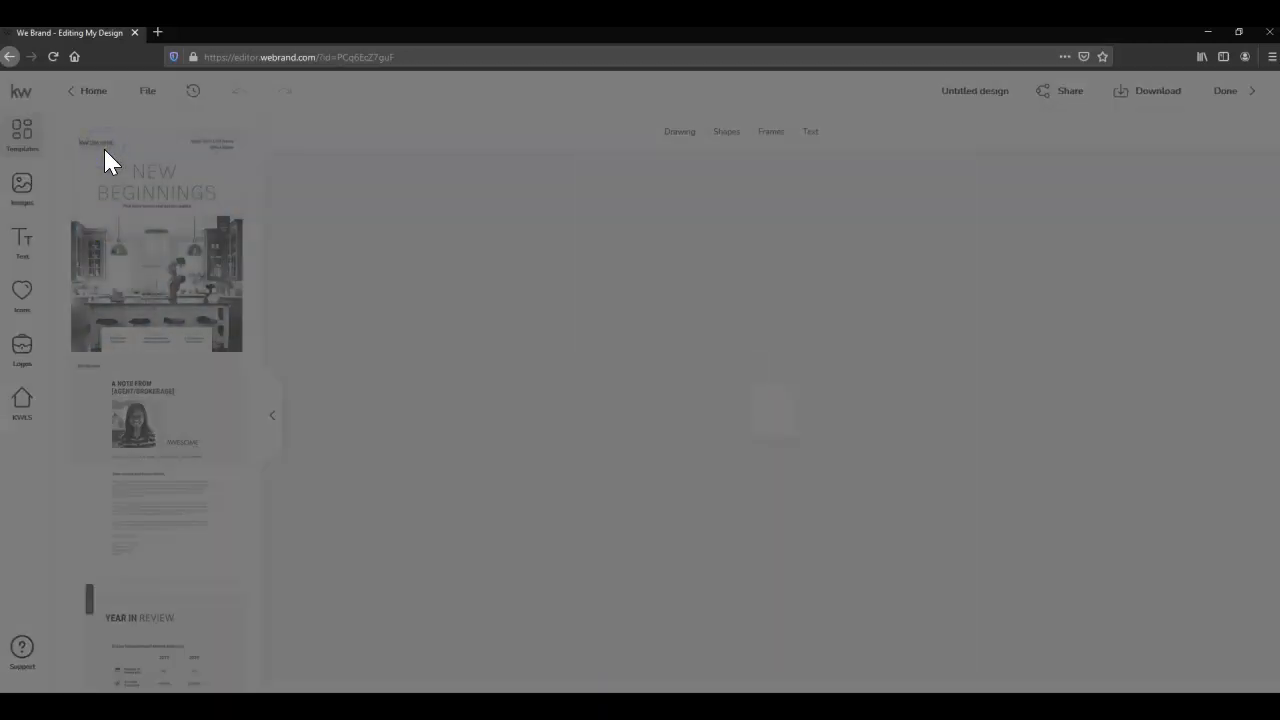
{"action": "scroll", "coordinate": [103, 206], "scroll_direction": "down", "scroll_amount": 1}
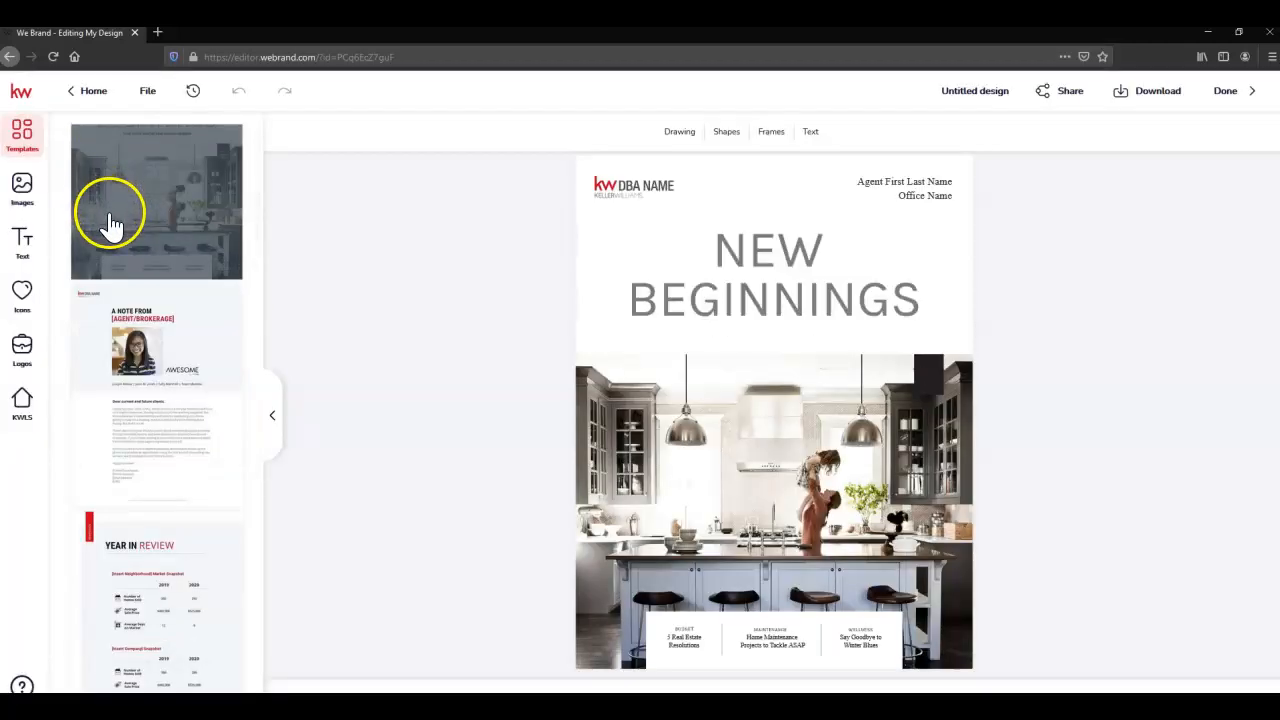
{"action": "left_click", "coordinate": [113, 295]}
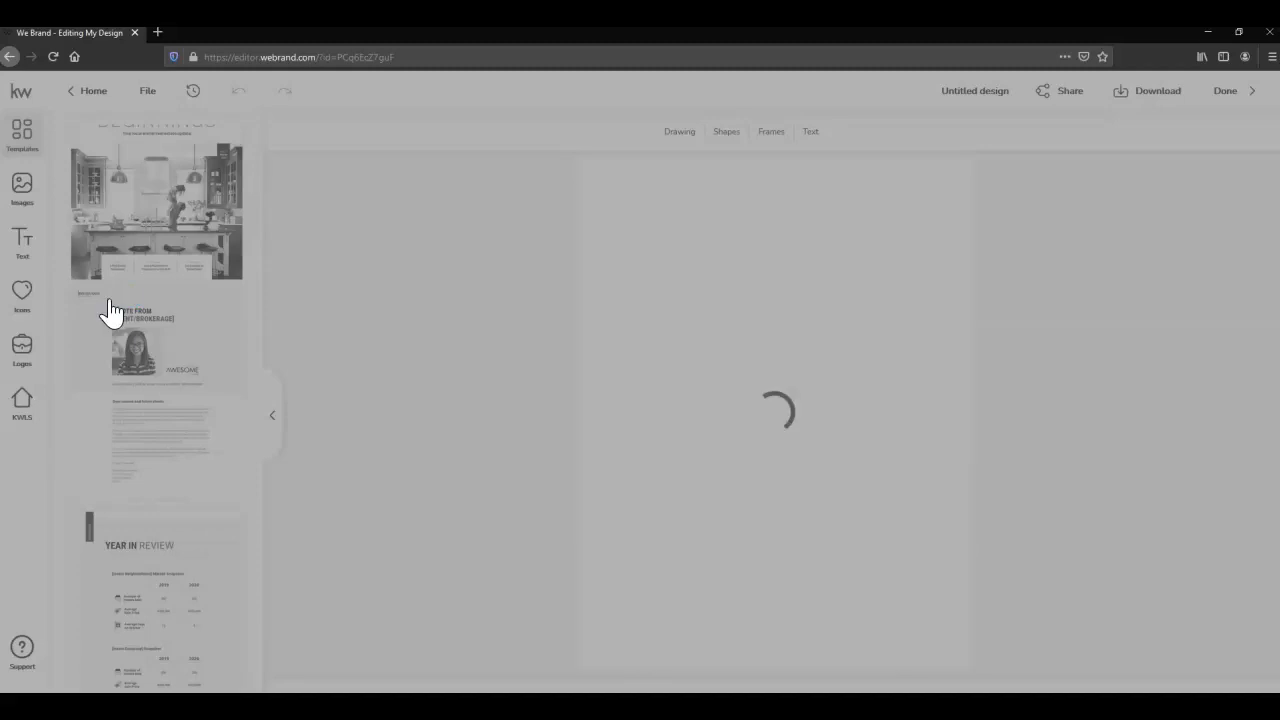
{"action": "scroll", "coordinate": [111, 305], "scroll_direction": "down", "scroll_amount": 1}
{"action": "scroll", "coordinate": [111, 313], "scroll_direction": "down", "scroll_amount": 2}
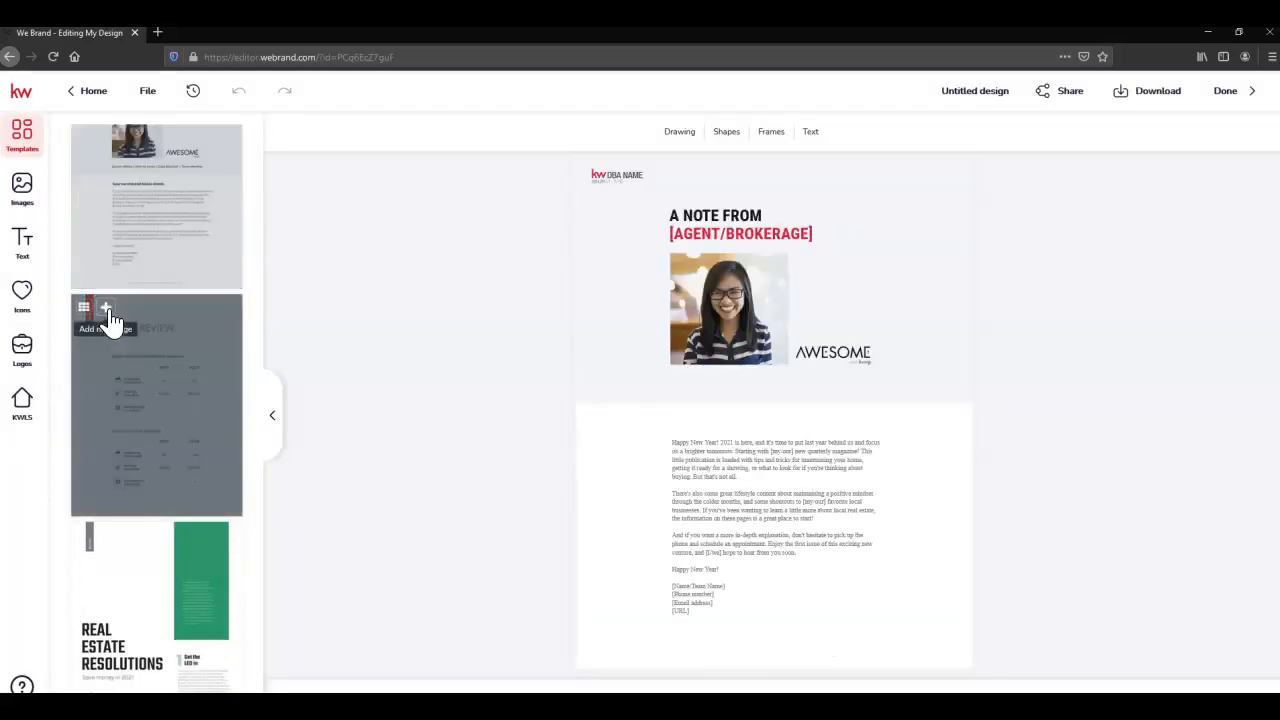
{"action": "left_click", "coordinate": [107, 310]}
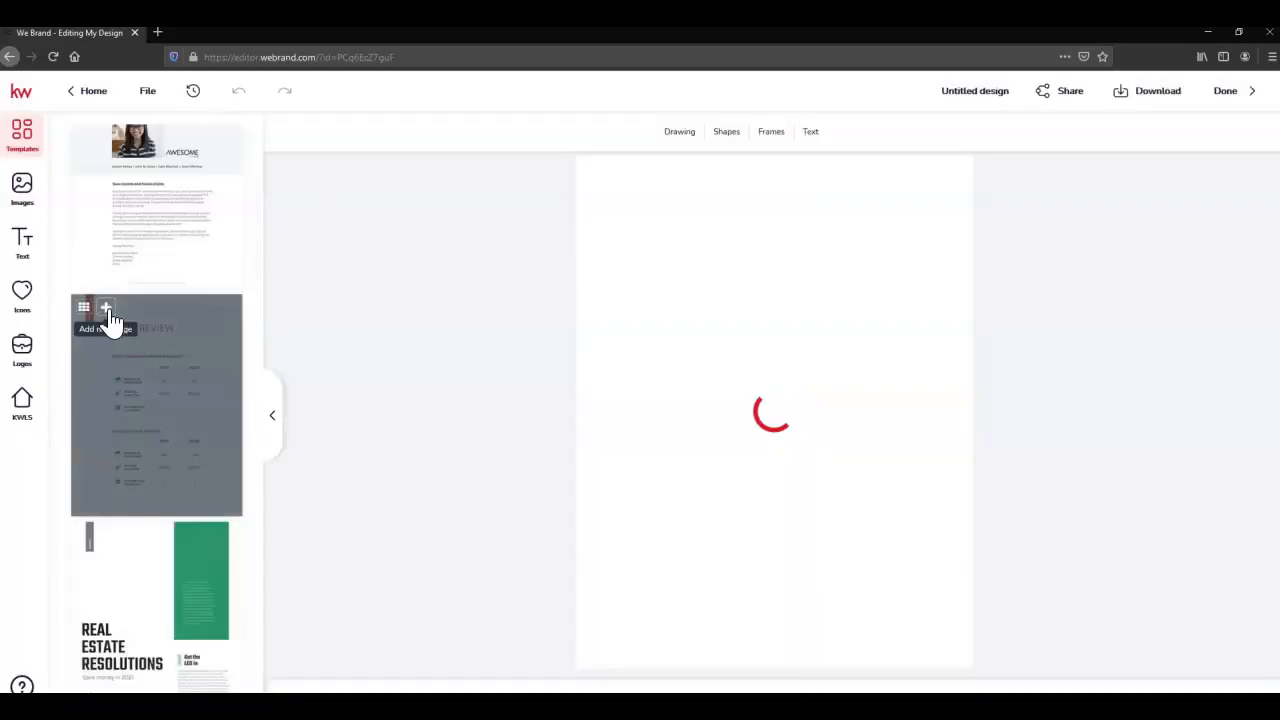
{"action": "scroll", "coordinate": [111, 318], "scroll_direction": "down", "scroll_amount": 3}
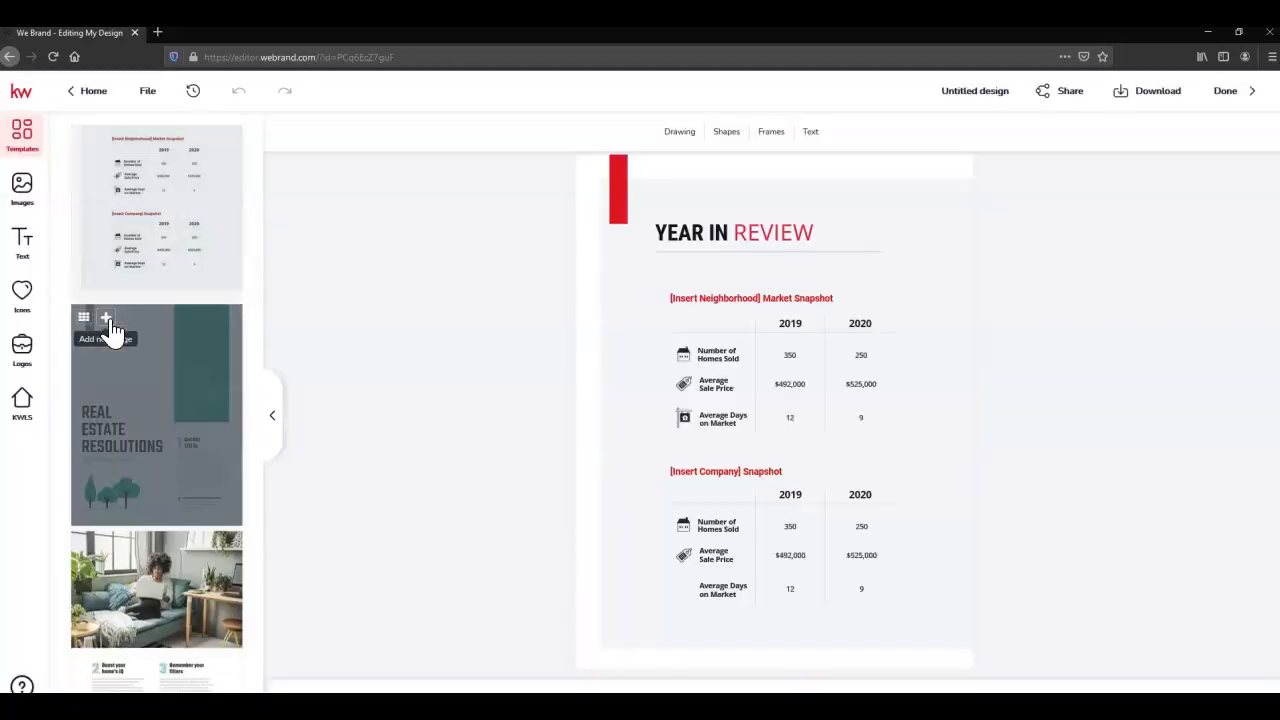
{"action": "left_click", "coordinate": [108, 317]}
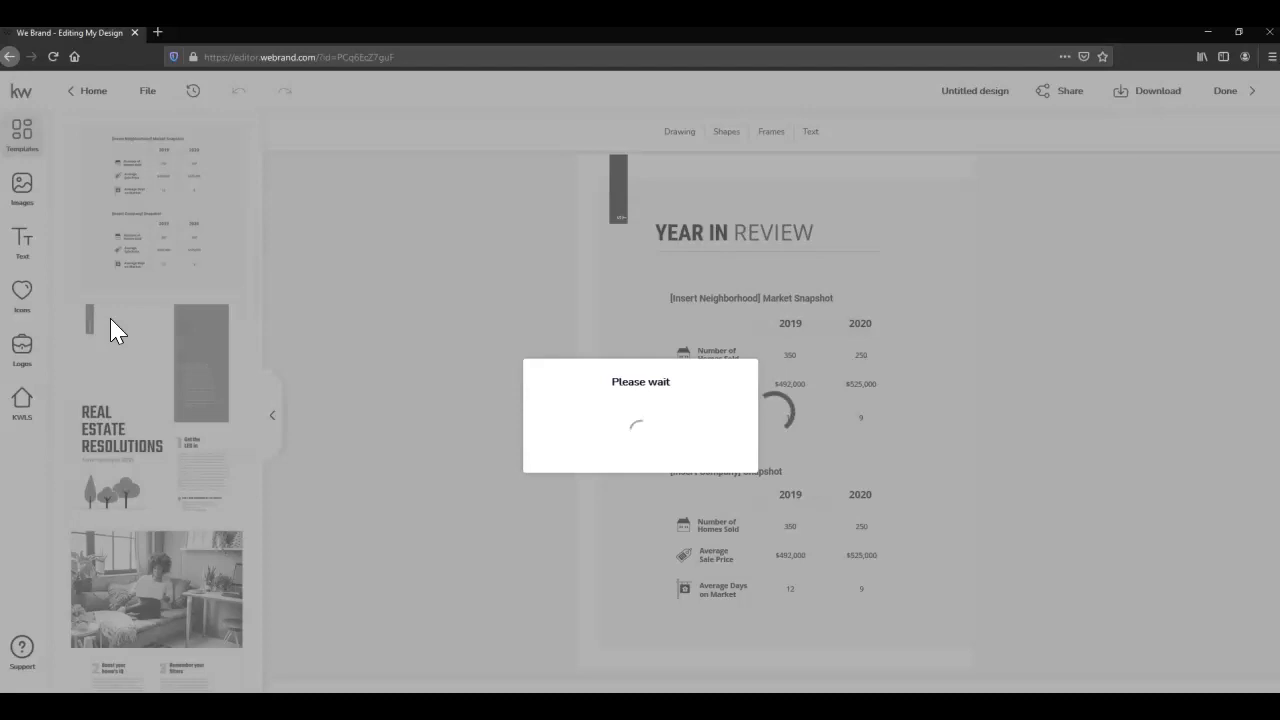
{"action": "scroll", "coordinate": [110, 320], "scroll_direction": "down", "scroll_amount": 2}
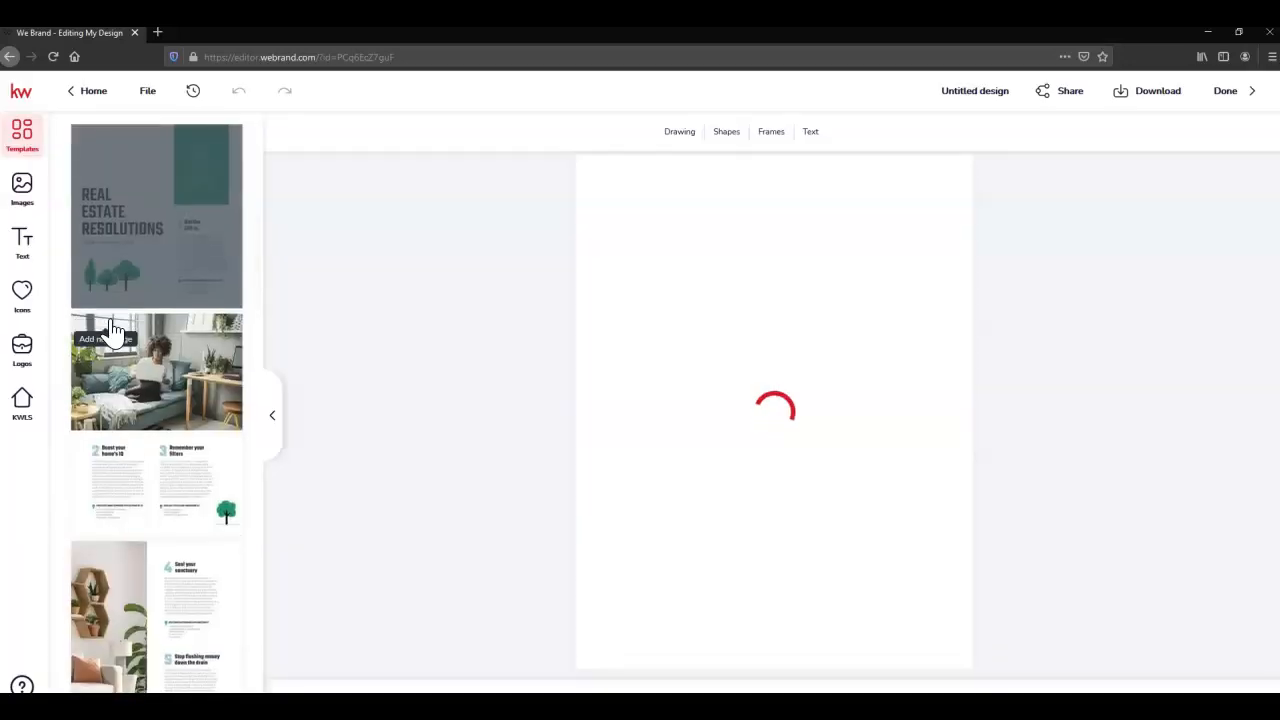
{"action": "left_click", "coordinate": [107, 328]}
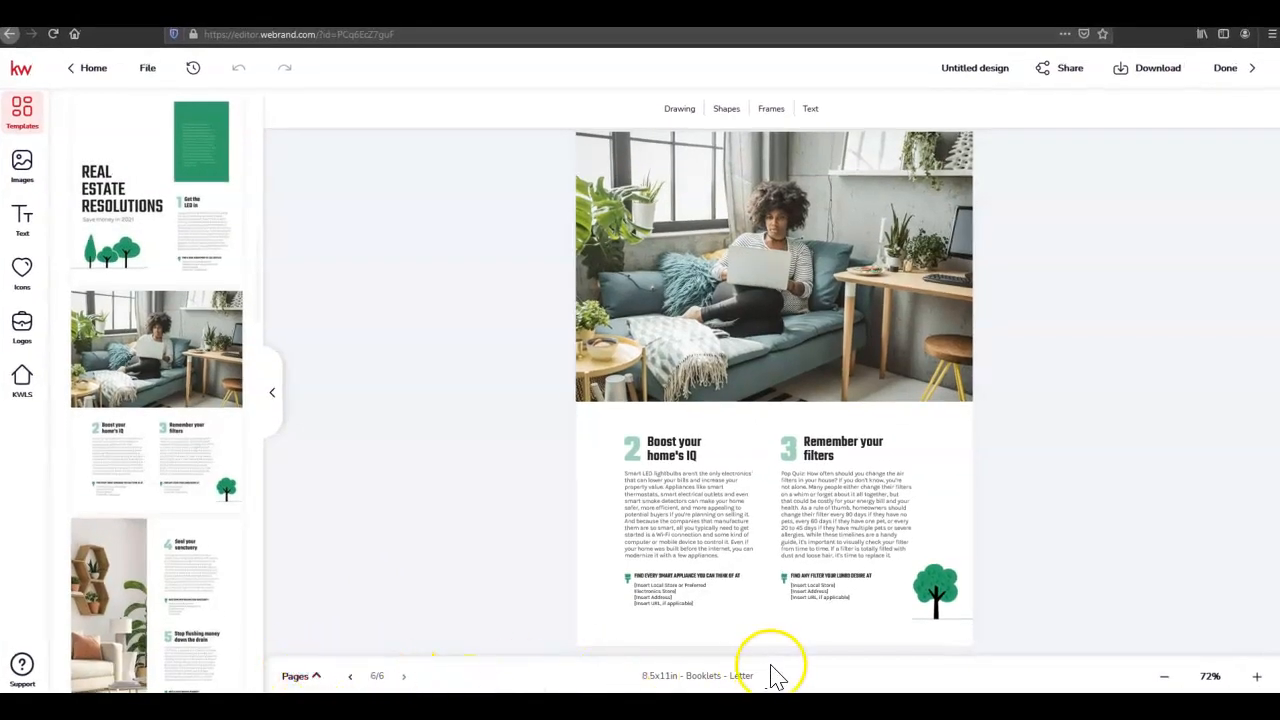
Show the six page thumbnails and open the options for the blank first page
{"action": "left_click", "coordinate": [318, 680]}
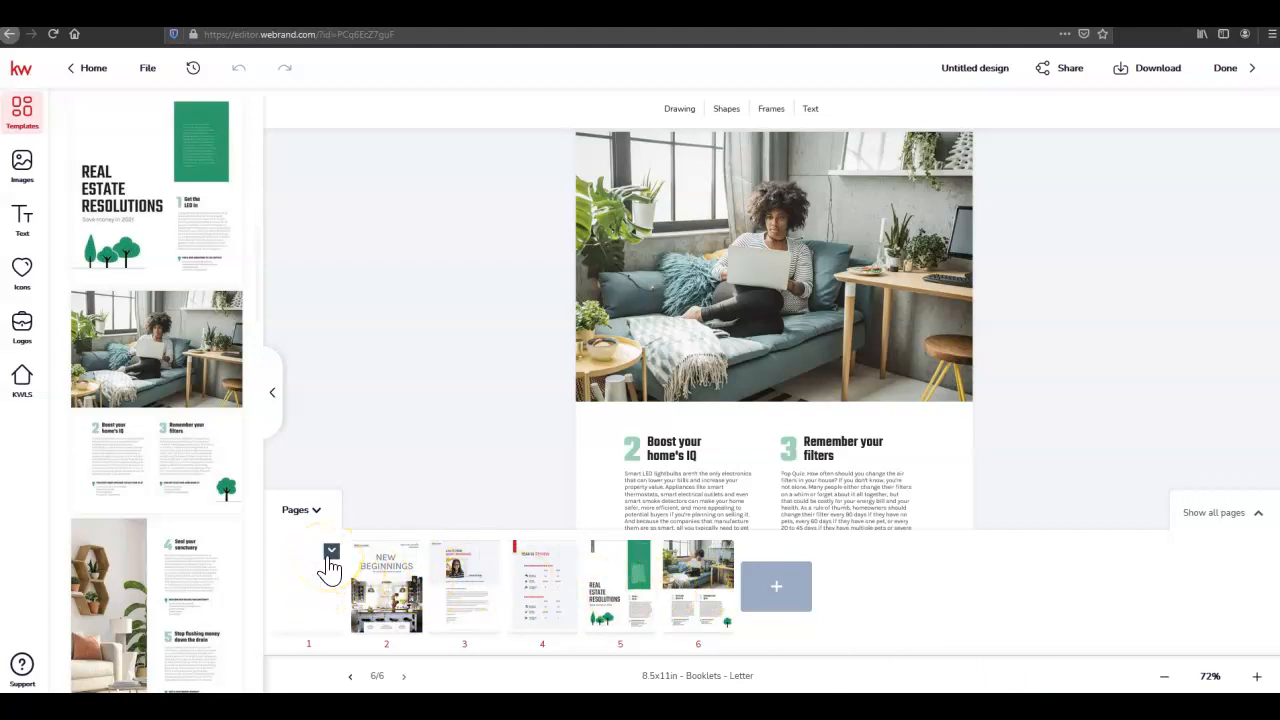
{"action": "left_click", "coordinate": [329, 558]}
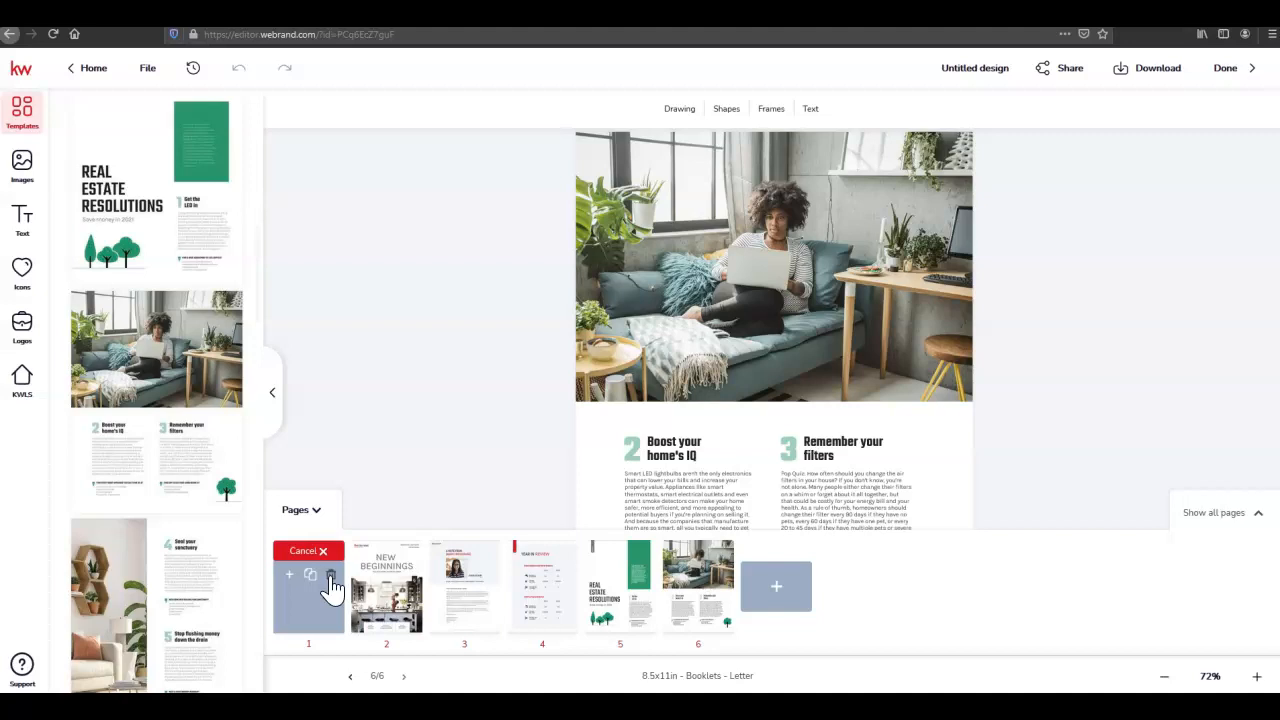
Delete the blank first page, confirming with Yes
{"action": "left_click", "coordinate": [331, 578]}
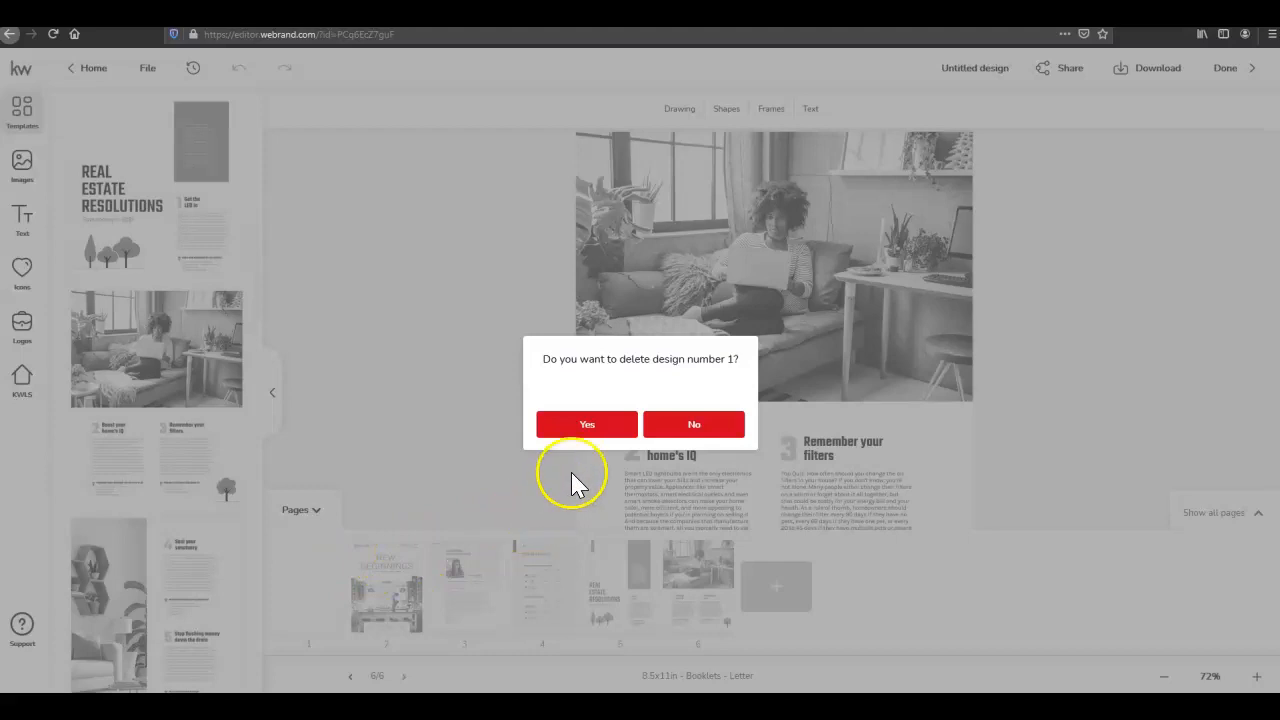
{"action": "left_click", "coordinate": [620, 428]}
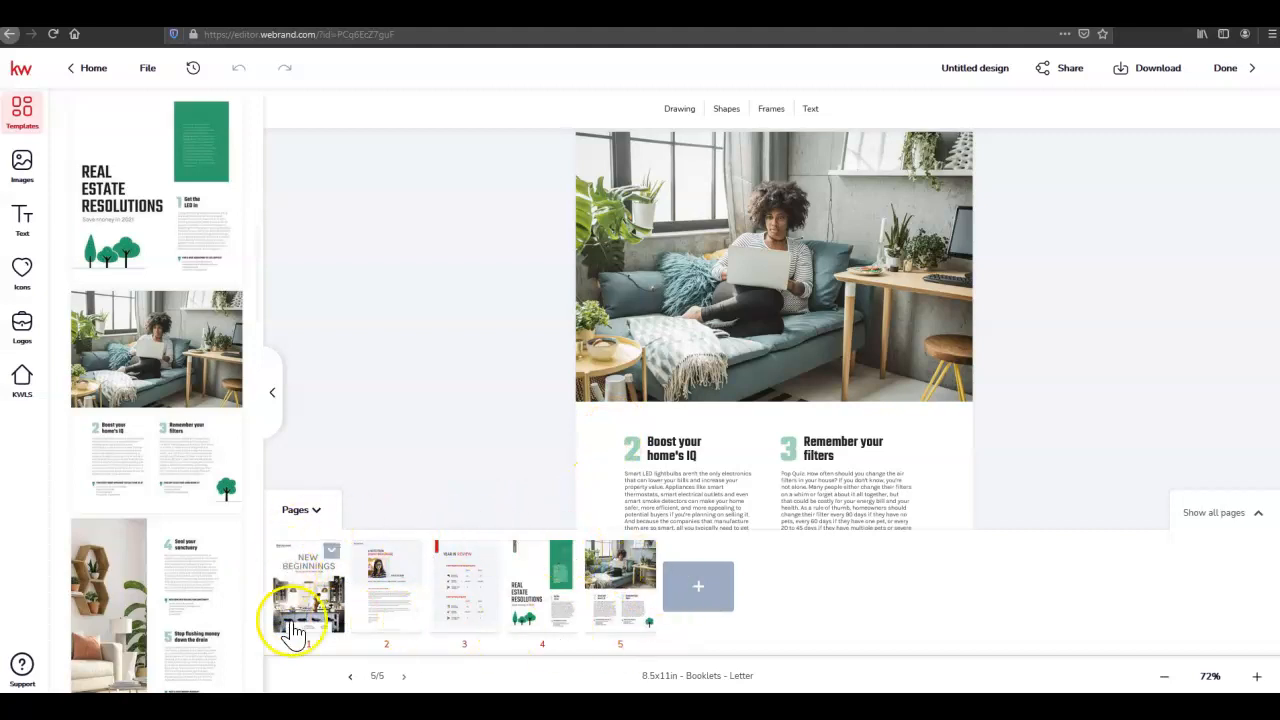
{"action": "left_click", "coordinate": [641, 560]}
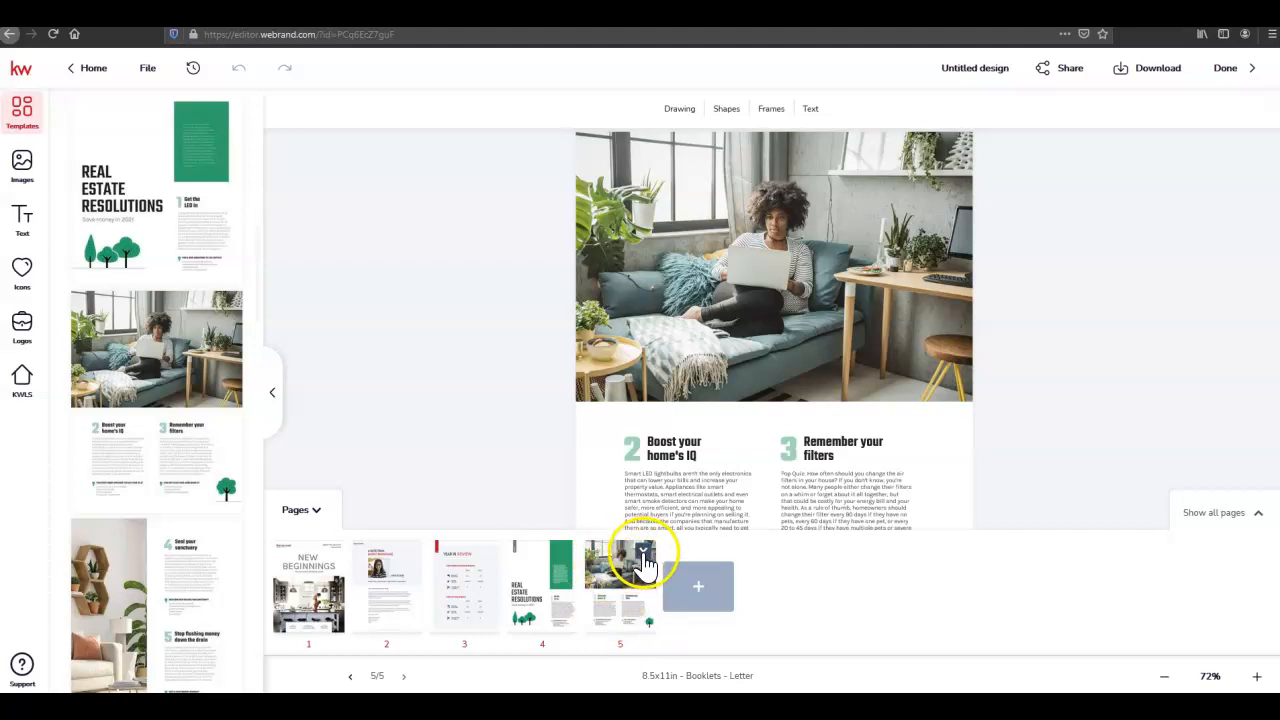
Open and dismiss the last page's options, which accidentally adds a blank page 6
{"action": "left_click", "coordinate": [643, 562]}
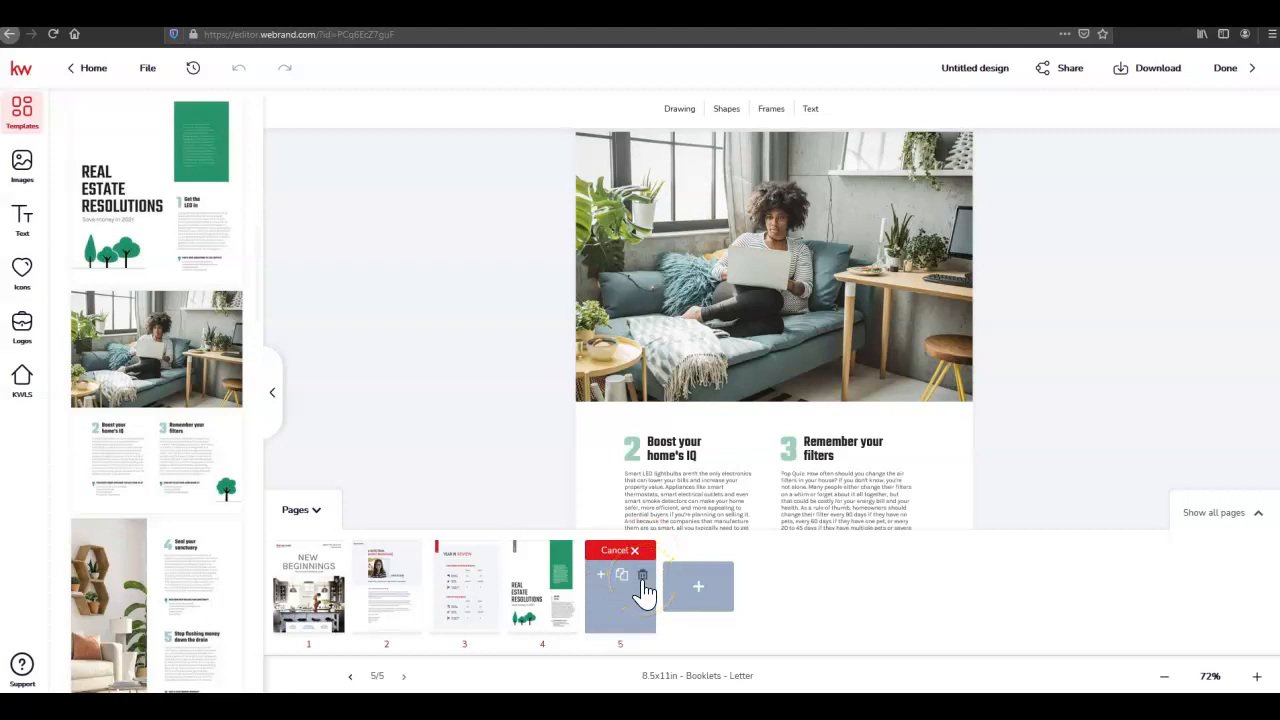
{"action": "left_click", "coordinate": [636, 553]}
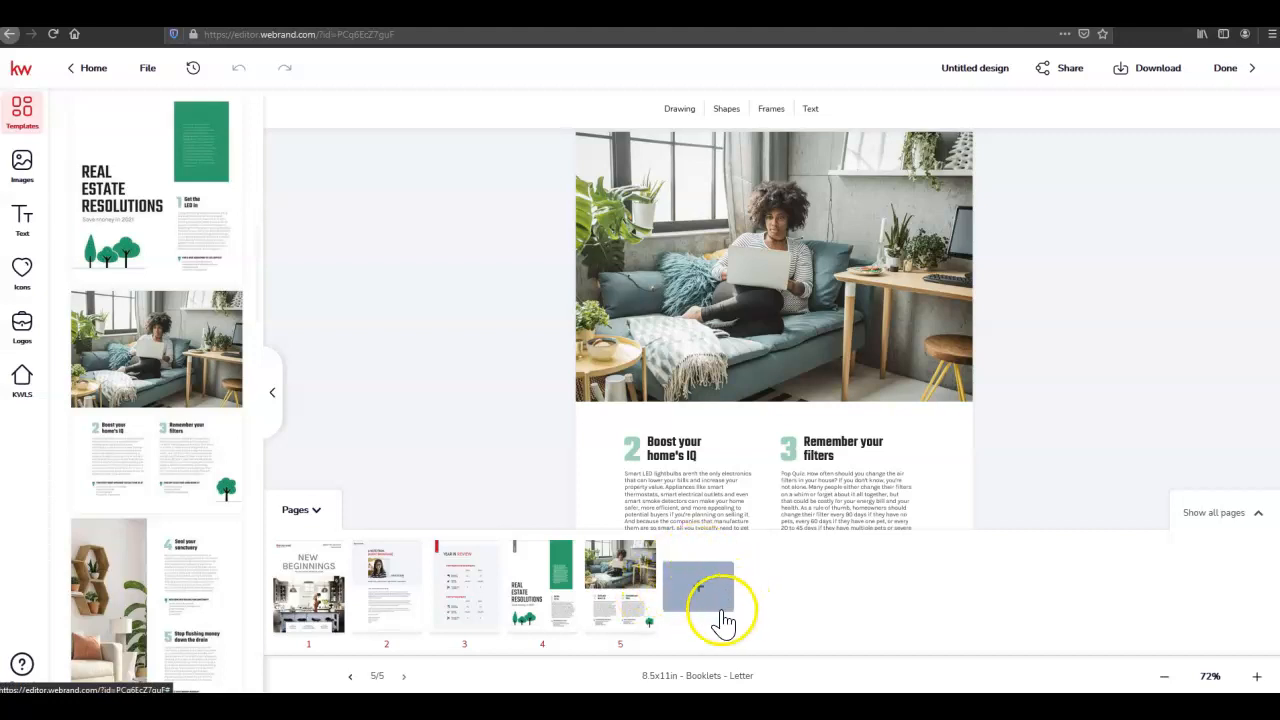
{"action": "left_click", "coordinate": [729, 603]}
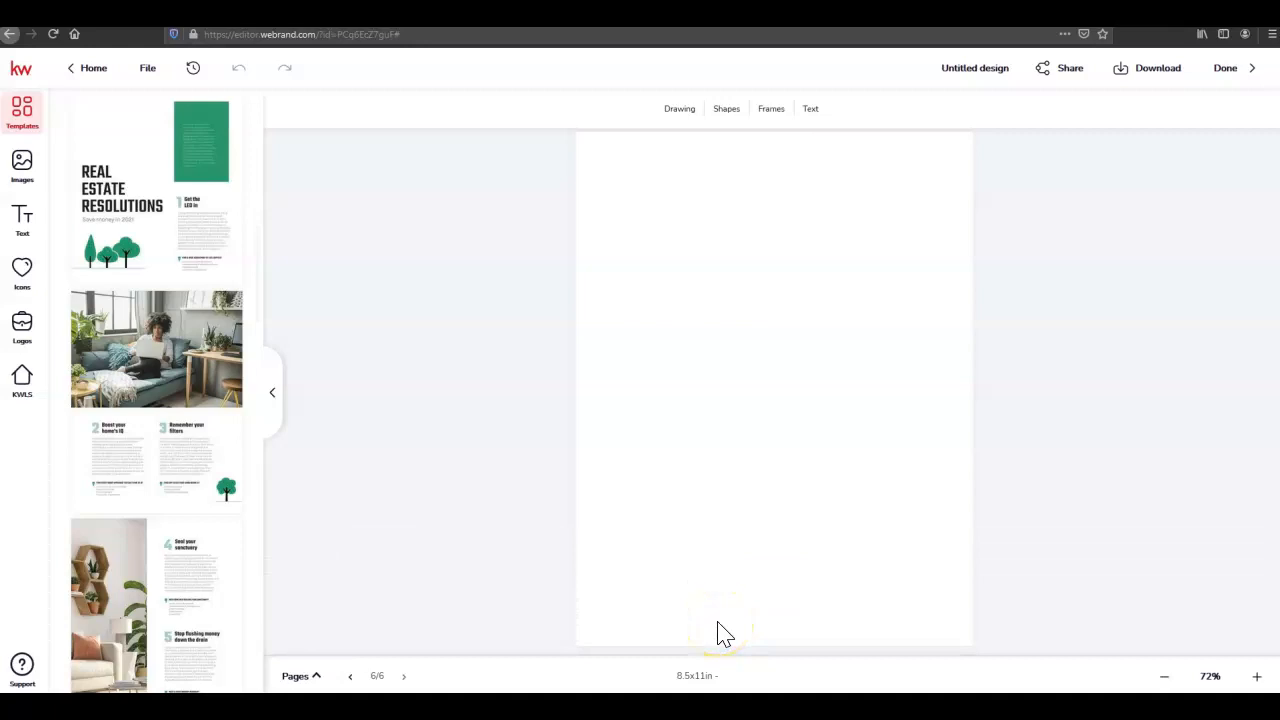
Delete the accidental blank page 6, then select the New Beginnings cover and hide the thumbnails
{"action": "left_click", "coordinate": [314, 676]}
{"action": "mouse_move", "coordinate": [680, 623]}
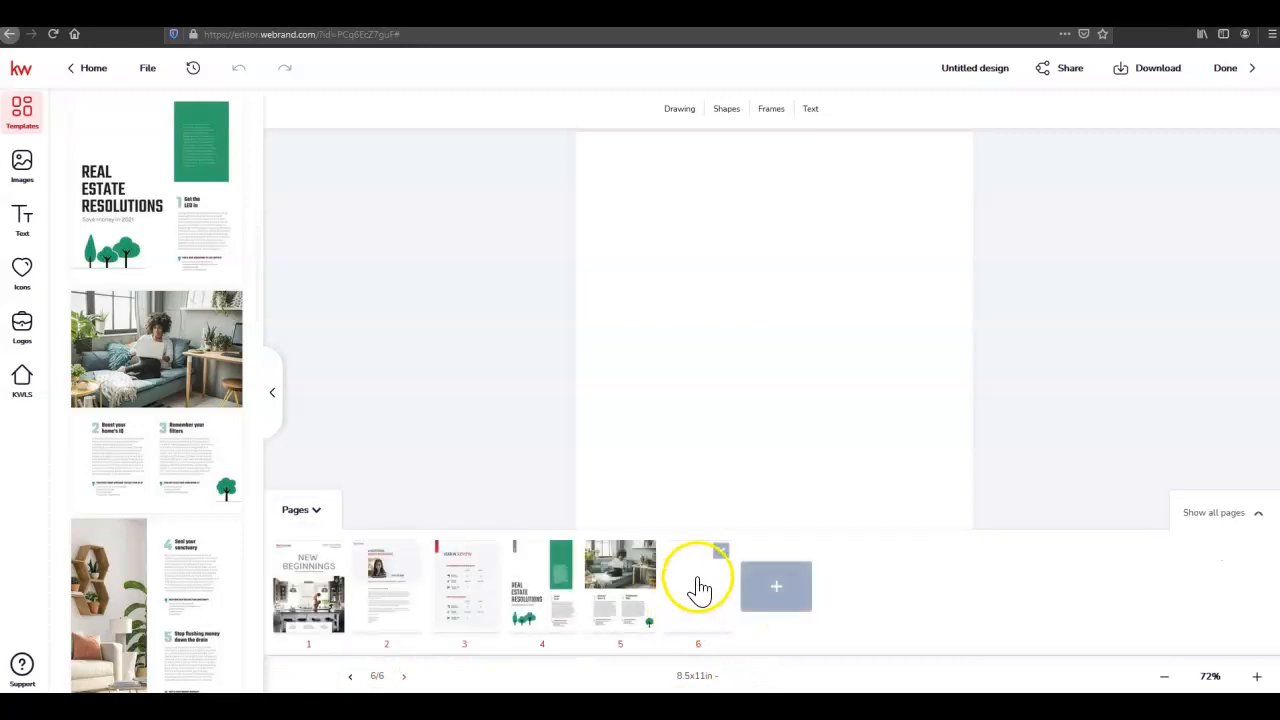
{"action": "left_click", "coordinate": [720, 552]}
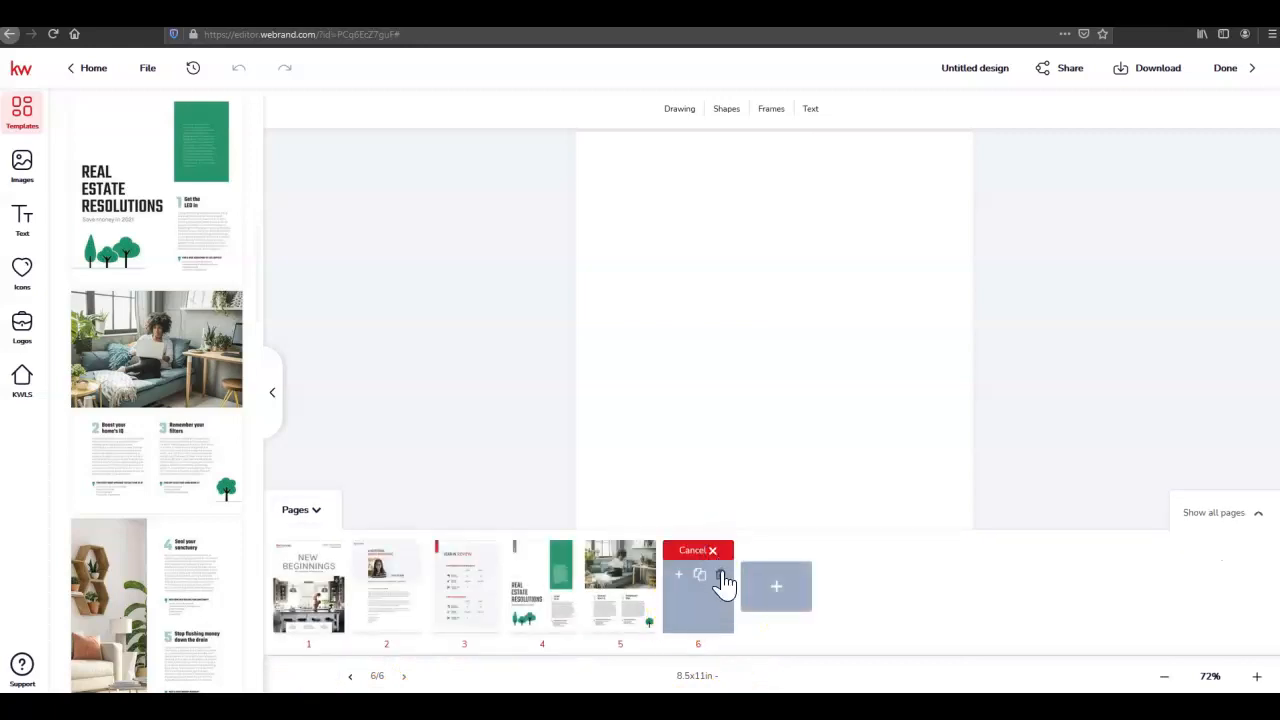
{"action": "left_click", "coordinate": [721, 576]}
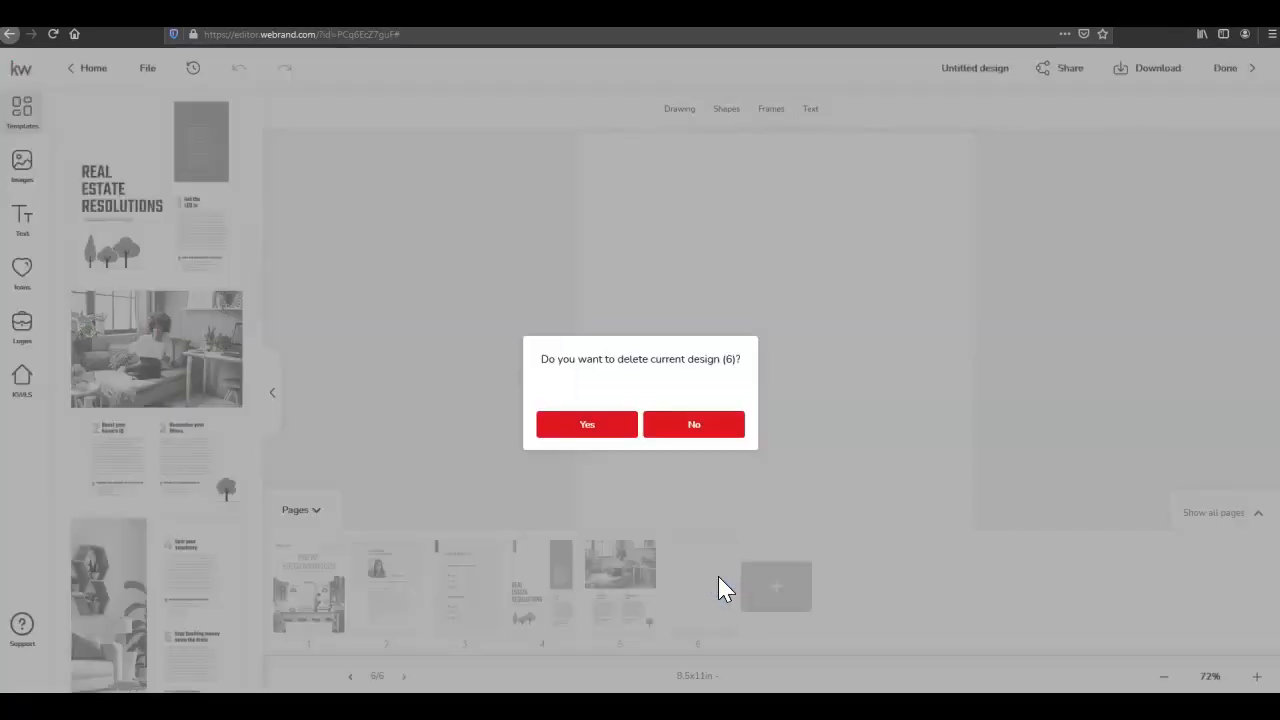
{"action": "left_click", "coordinate": [597, 430]}
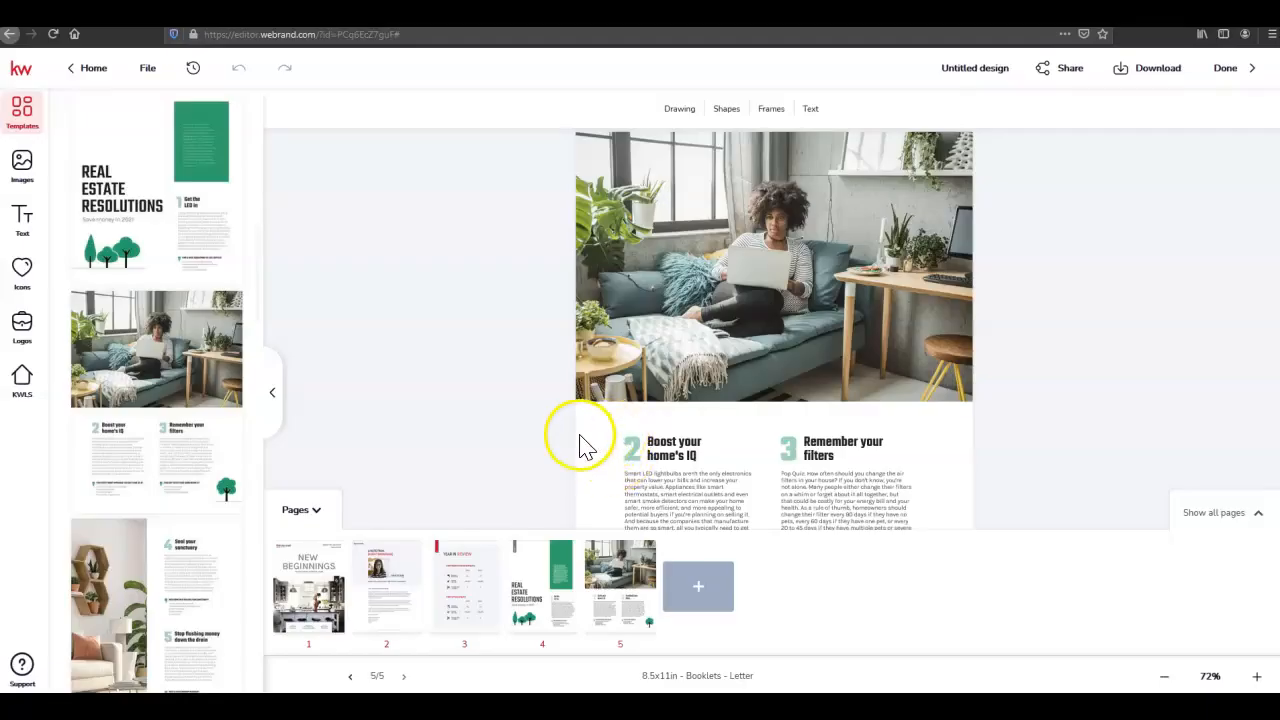
{"action": "left_click", "coordinate": [322, 590]}
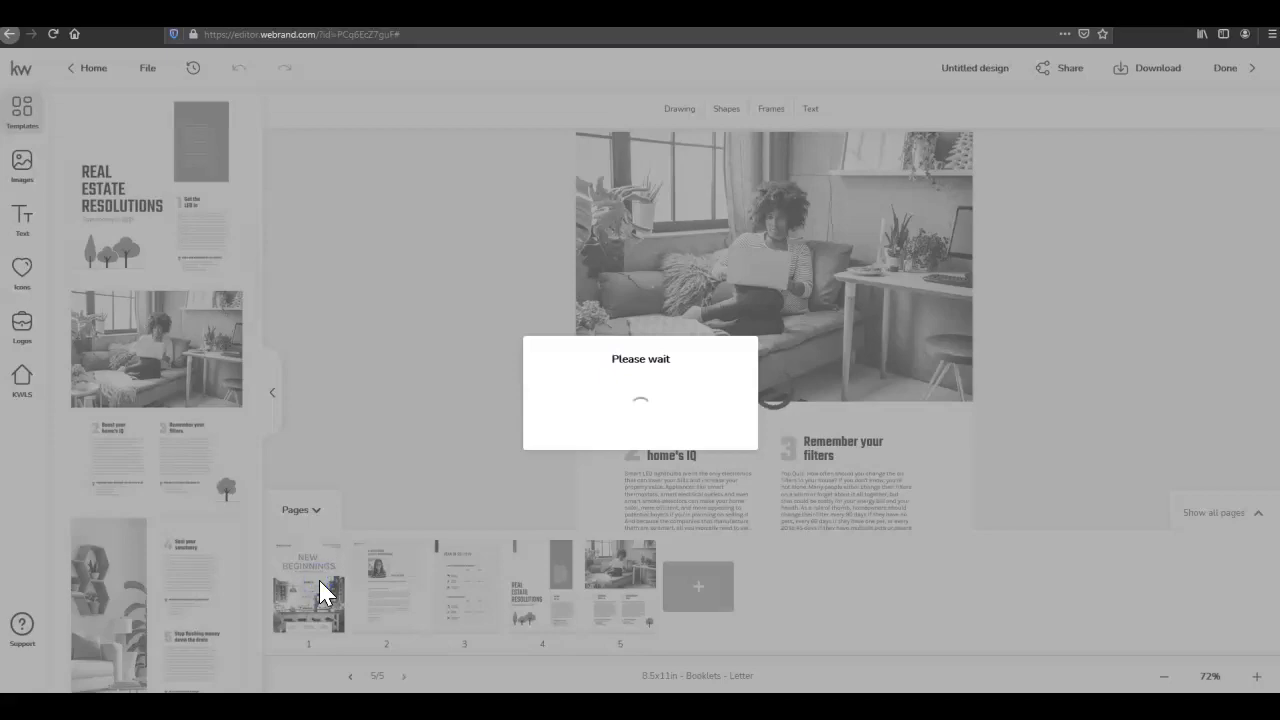
{"action": "left_click", "coordinate": [311, 511]}
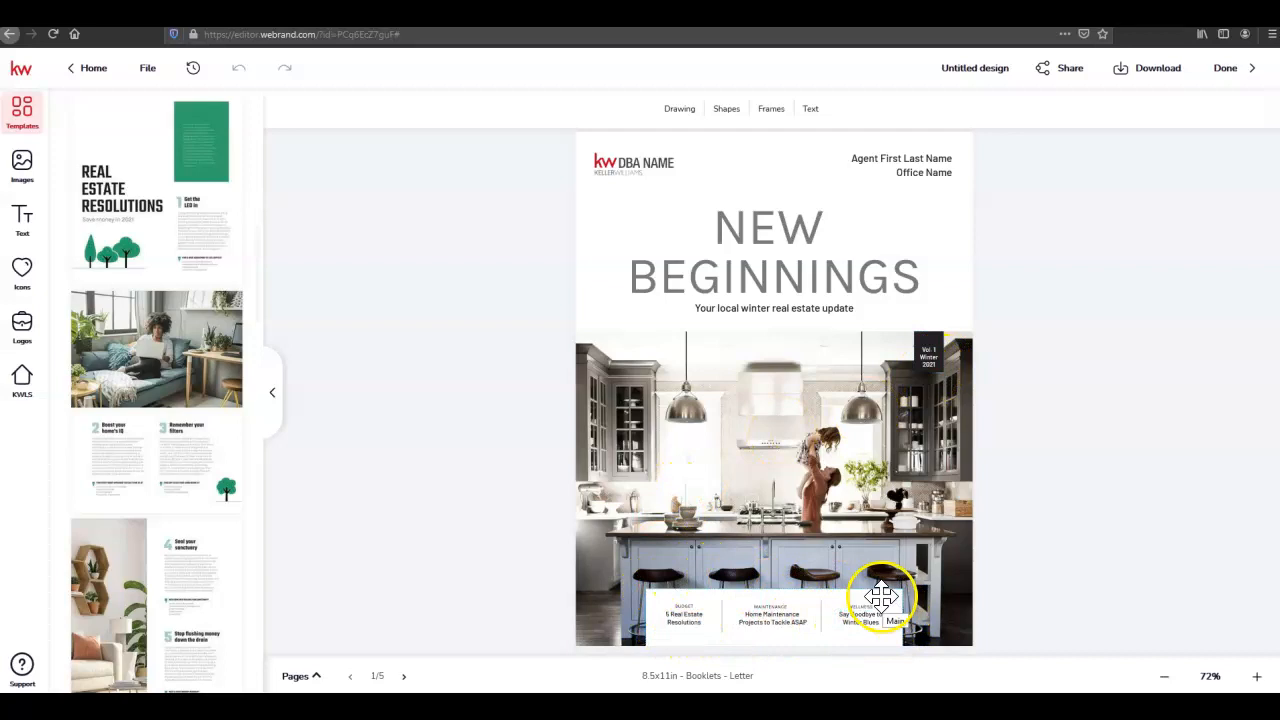
Swap the cover's 'KW DBA NAME' placeholder for the Southland Partners logo from My Assets, nudged up-left
{"action": "left_click", "coordinate": [626, 166]}
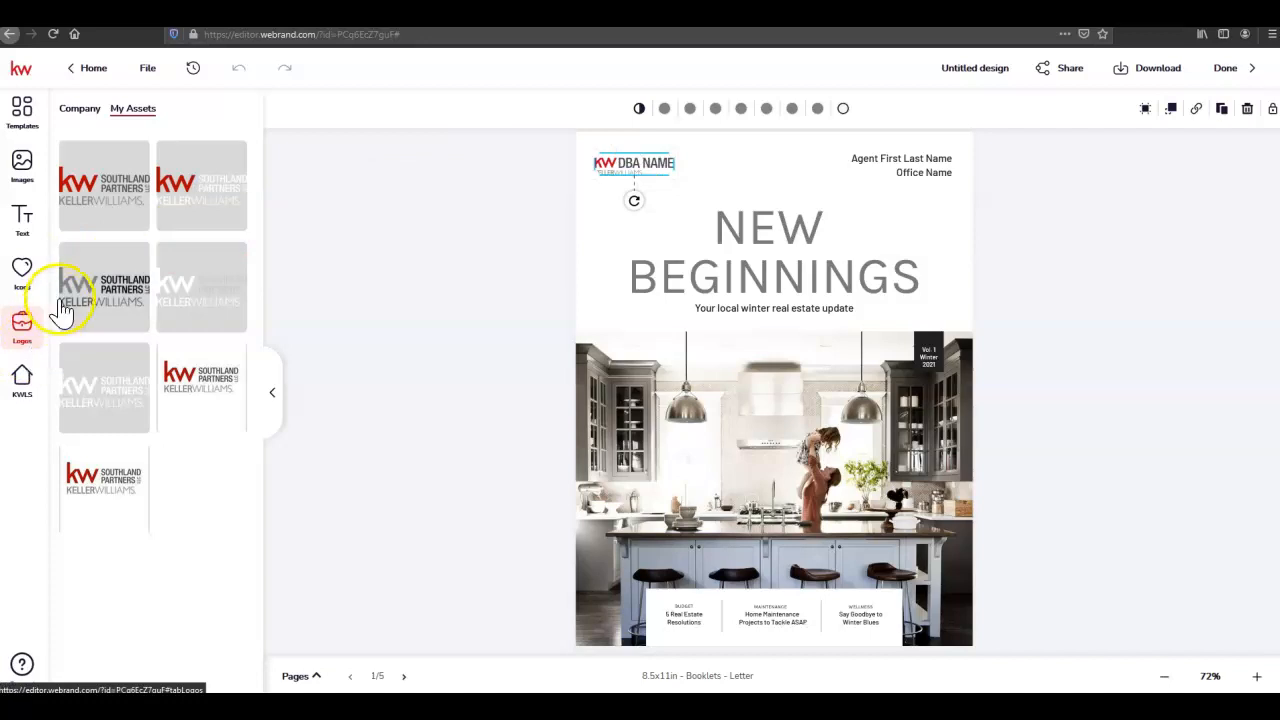
{"action": "mouse_move", "coordinate": [103, 195]}
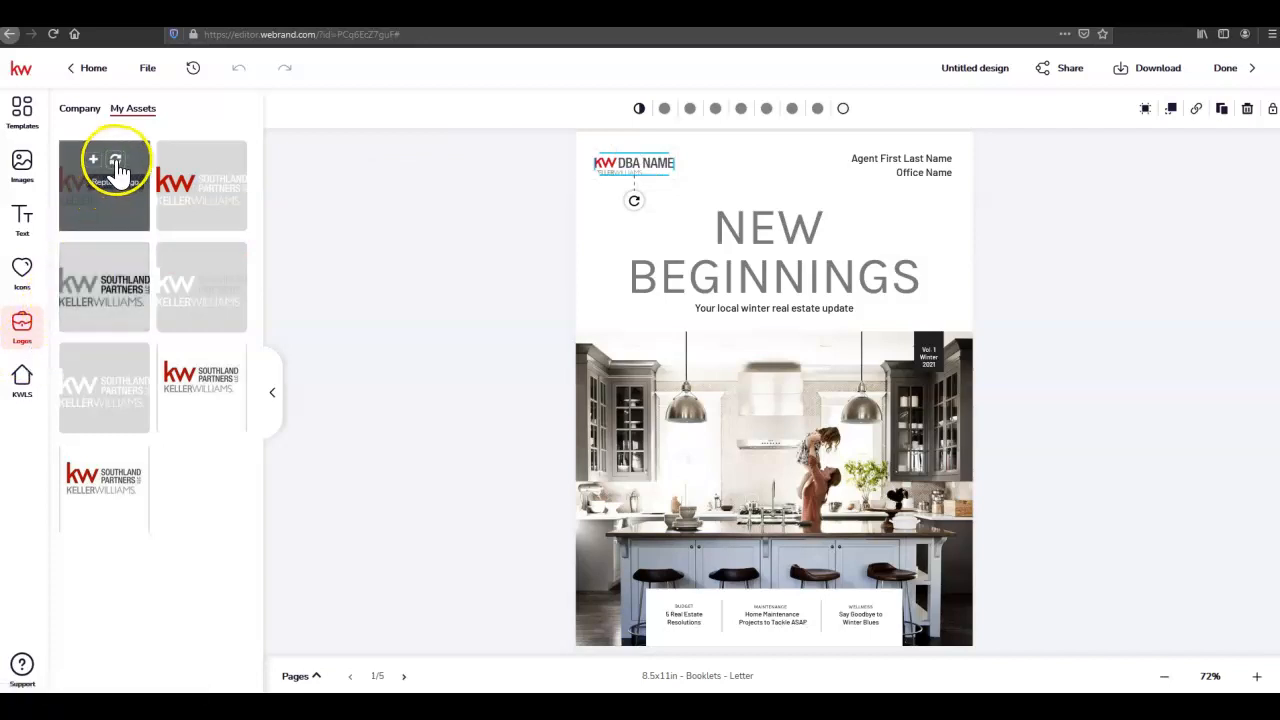
{"action": "left_click", "coordinate": [116, 162]}
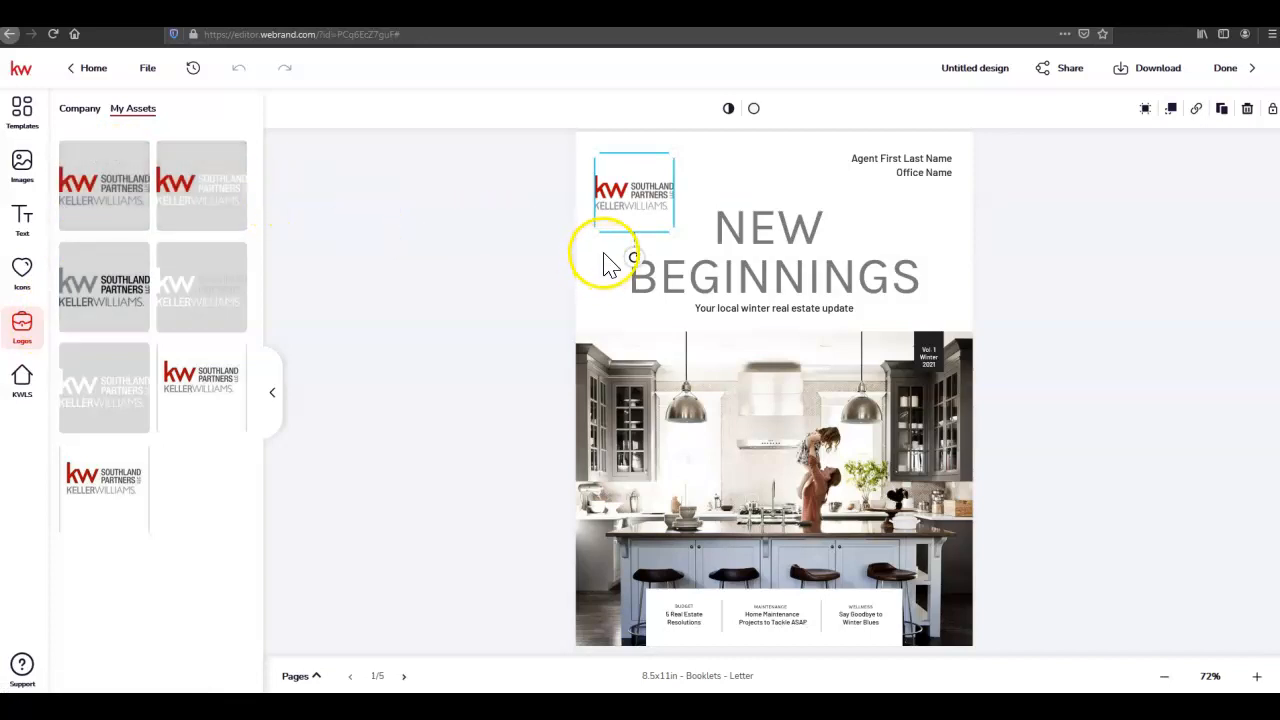
{"action": "left_click_drag", "start_coordinate": [639, 179], "coordinate": [641, 156]}
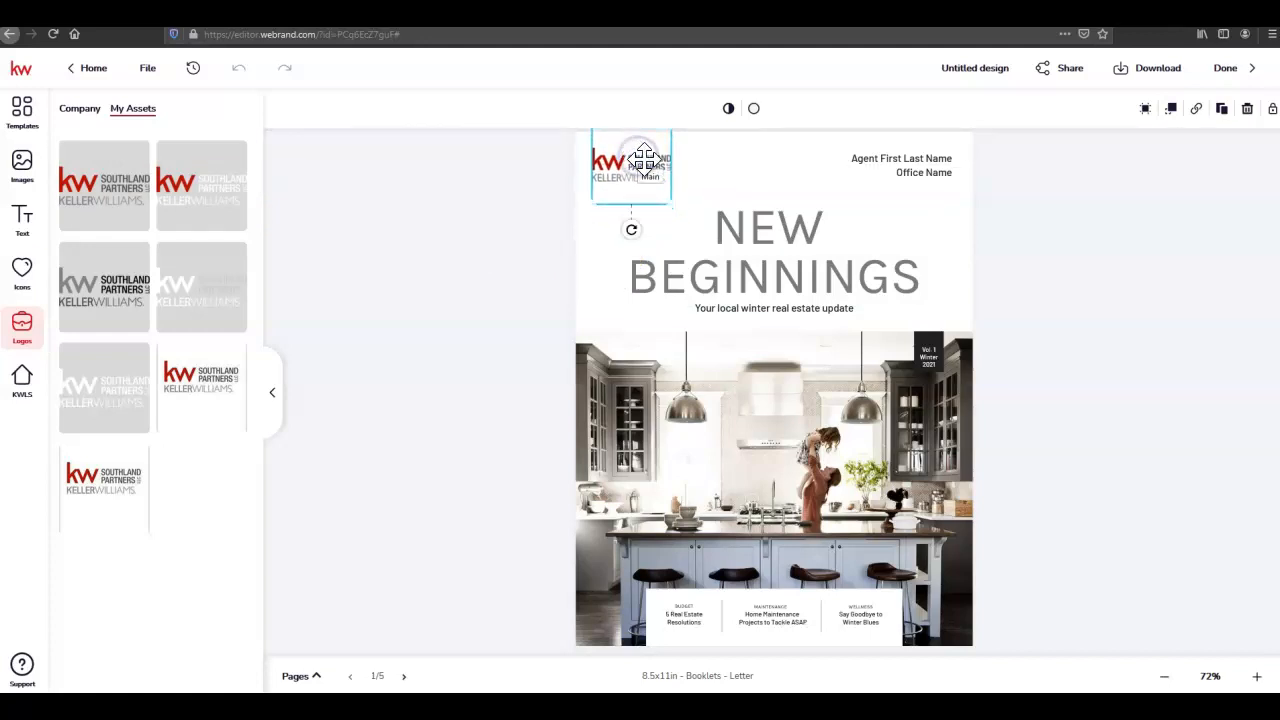
{"action": "left_click", "coordinate": [741, 171]}
{"action": "left_click", "coordinate": [1028, 193]}
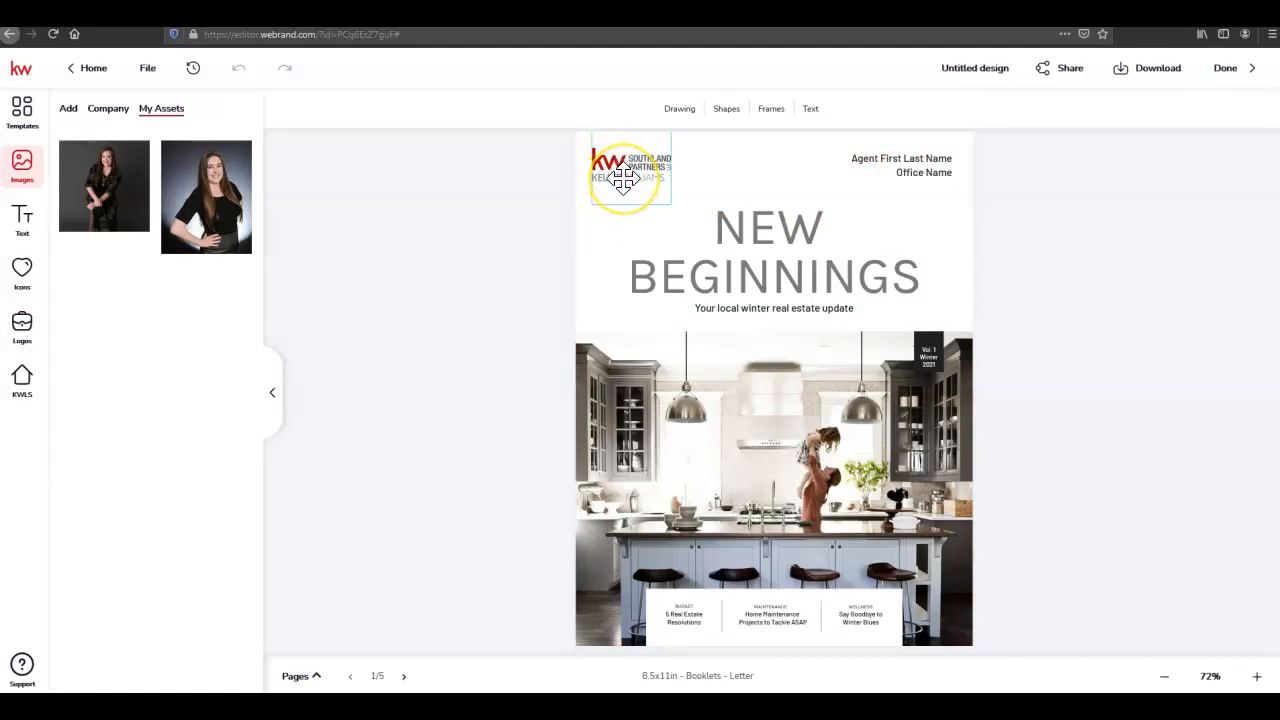
Replace the cover header placeholder with the agent's saved name from My Assets, appending ', REALTOR'
{"action": "left_click", "coordinate": [880, 158]}
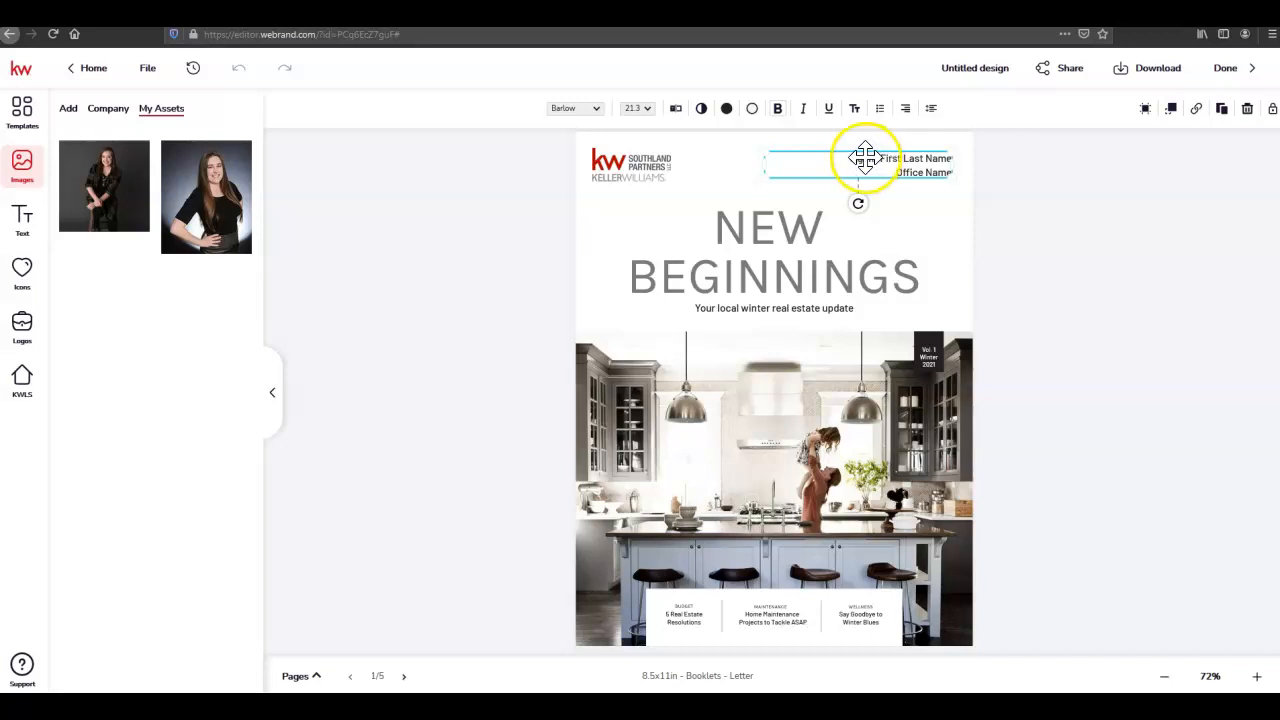
{"action": "left_click", "coordinate": [18, 224]}
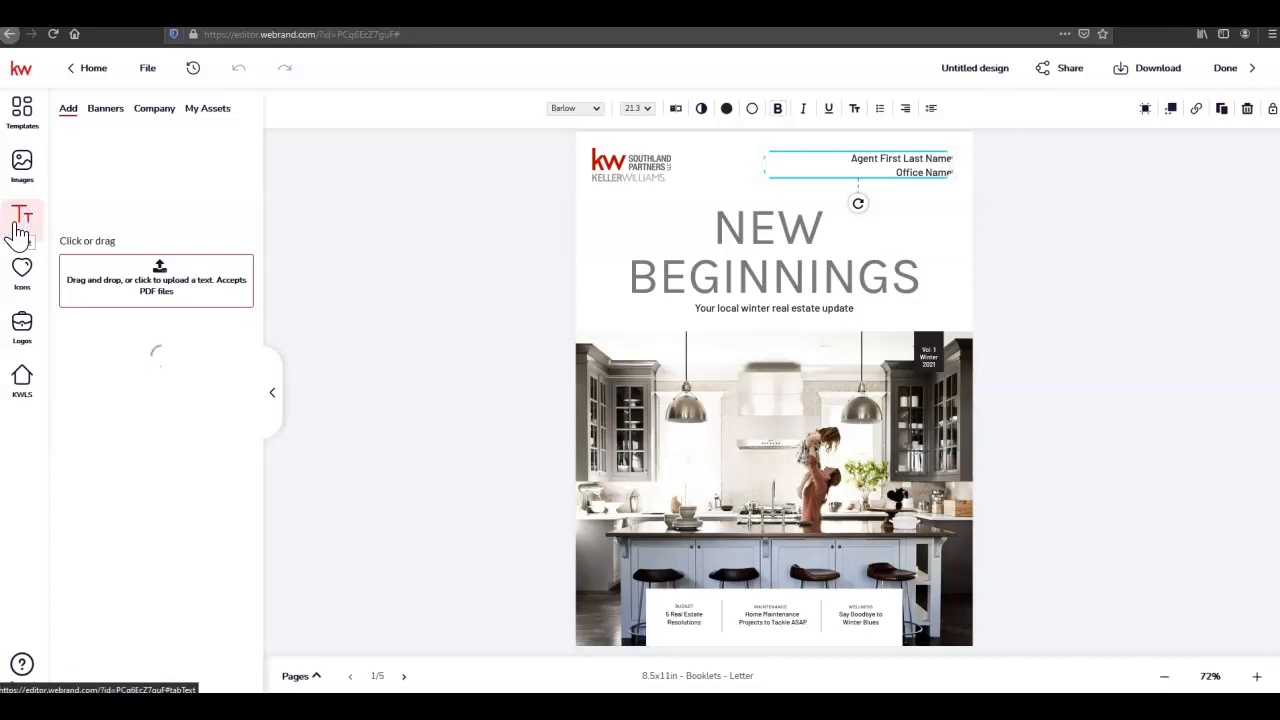
{"action": "left_click", "coordinate": [203, 112]}
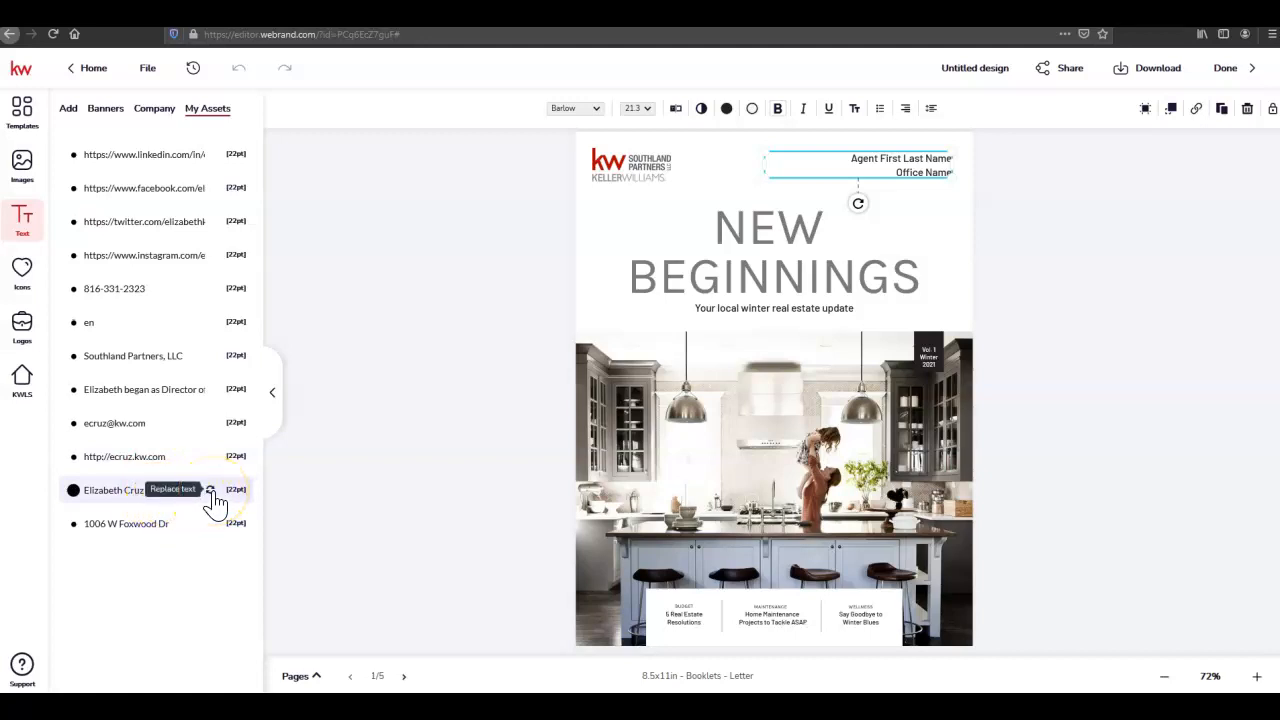
{"action": "left_click", "coordinate": [212, 492]}
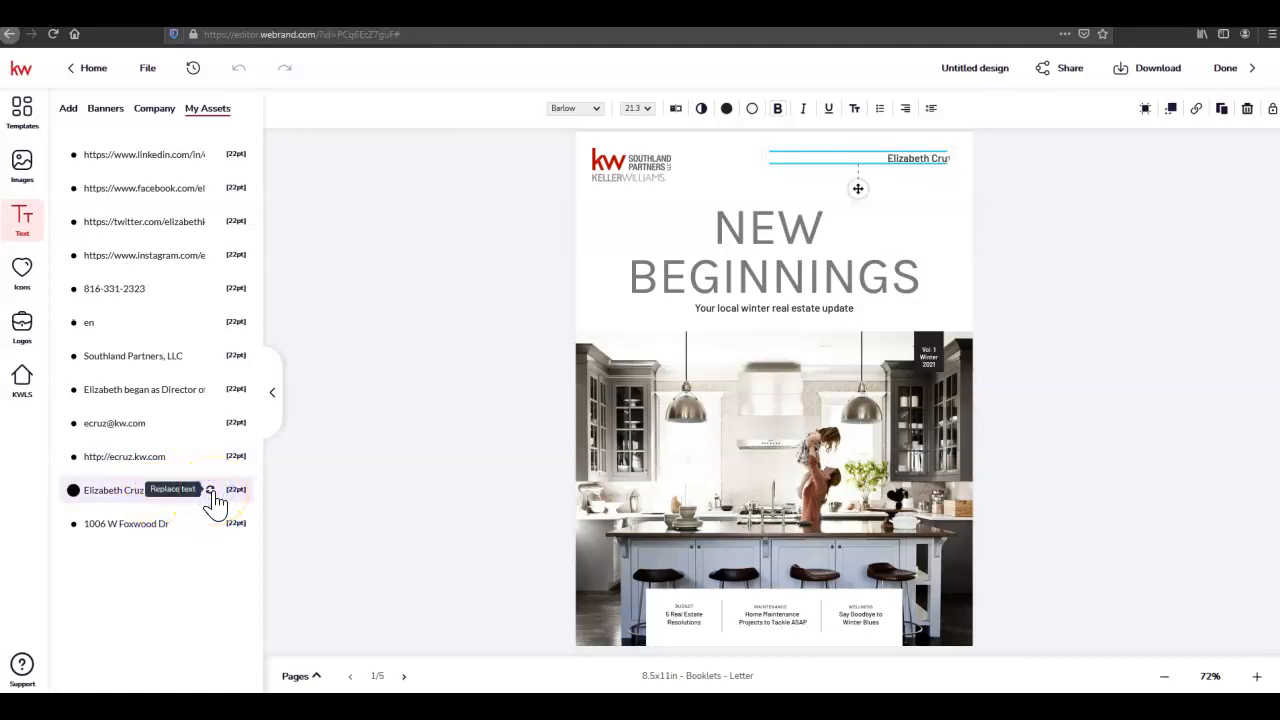
{"action": "left_click", "coordinate": [1022, 197]}
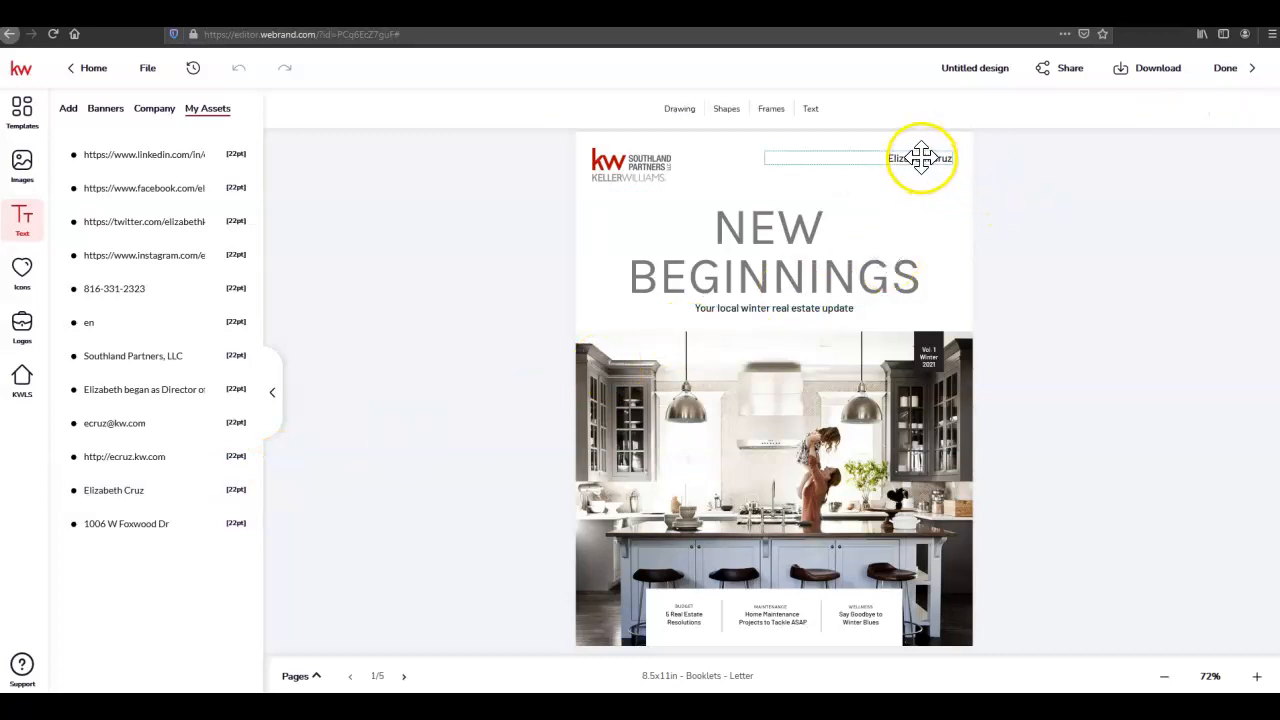
{"action": "left_click", "coordinate": [921, 158]}
{"action": "double_click", "coordinate": [922, 159]}
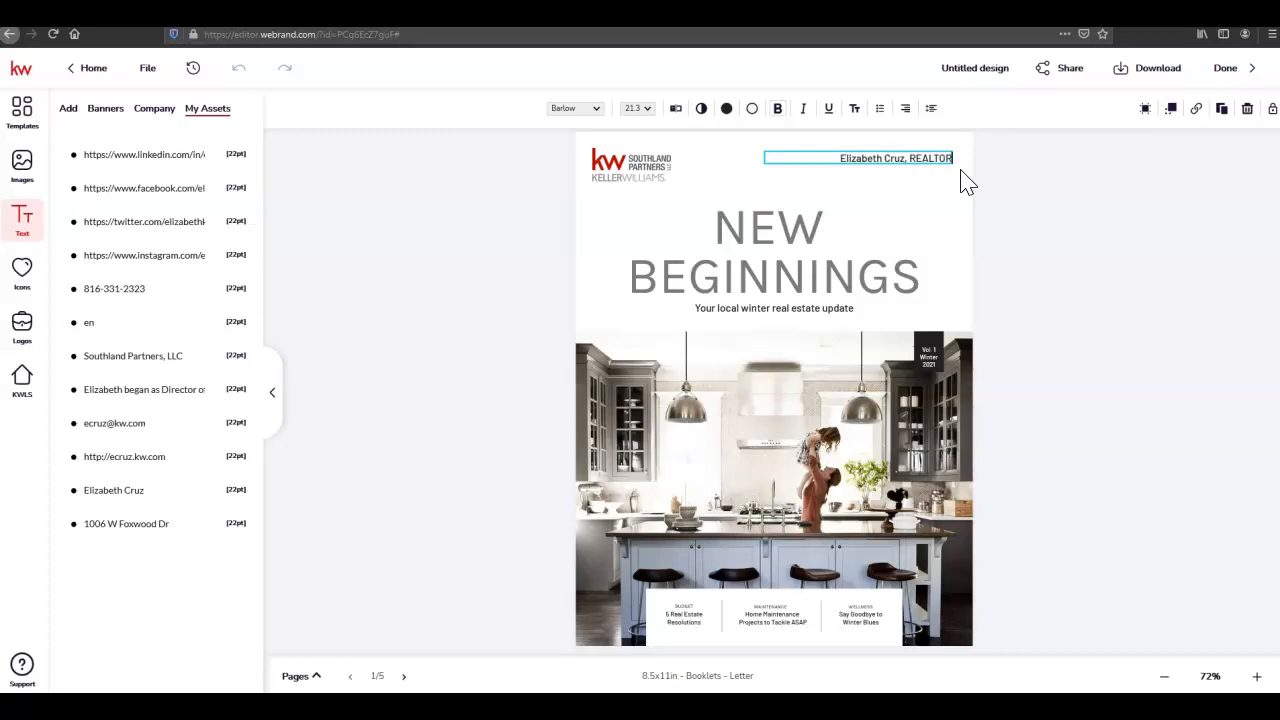
{"action": "left_click", "coordinate": [1013, 178]}
{"action": "left_click", "coordinate": [1013, 178]}
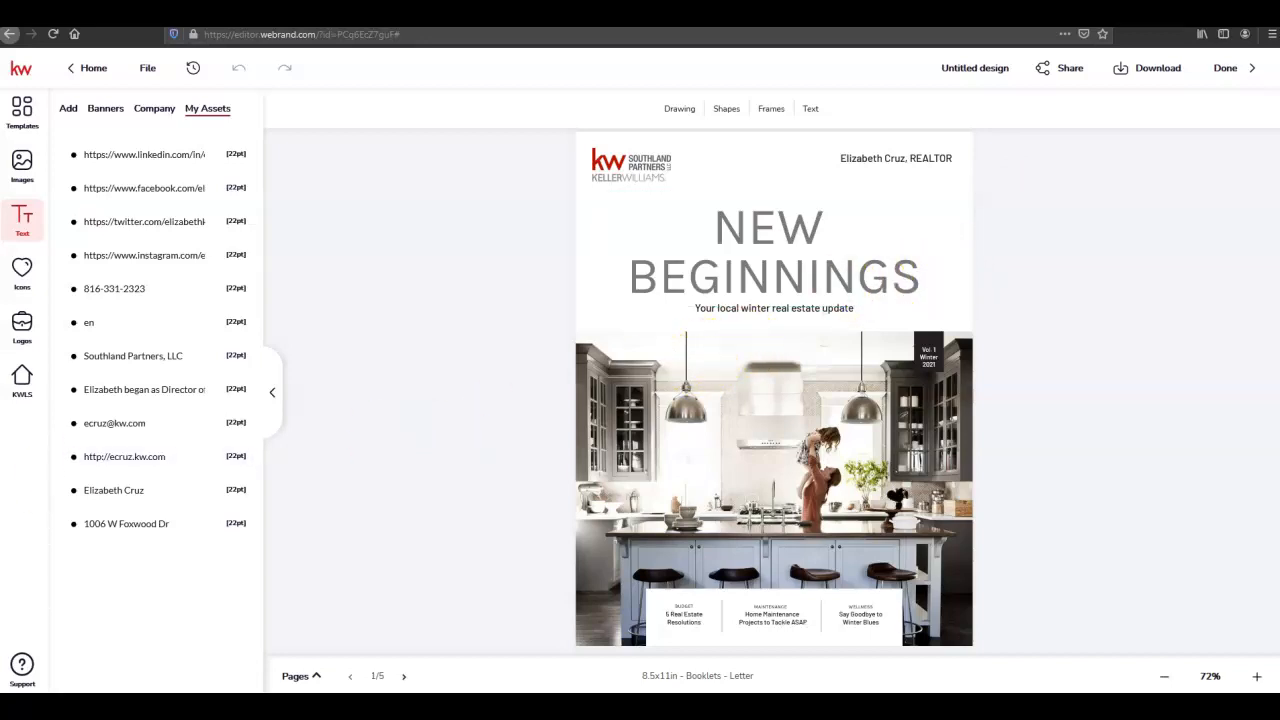
On page 2, swap the DBA NAME placeholder logo for the Southland Partners logo
{"action": "left_click", "coordinate": [405, 679]}
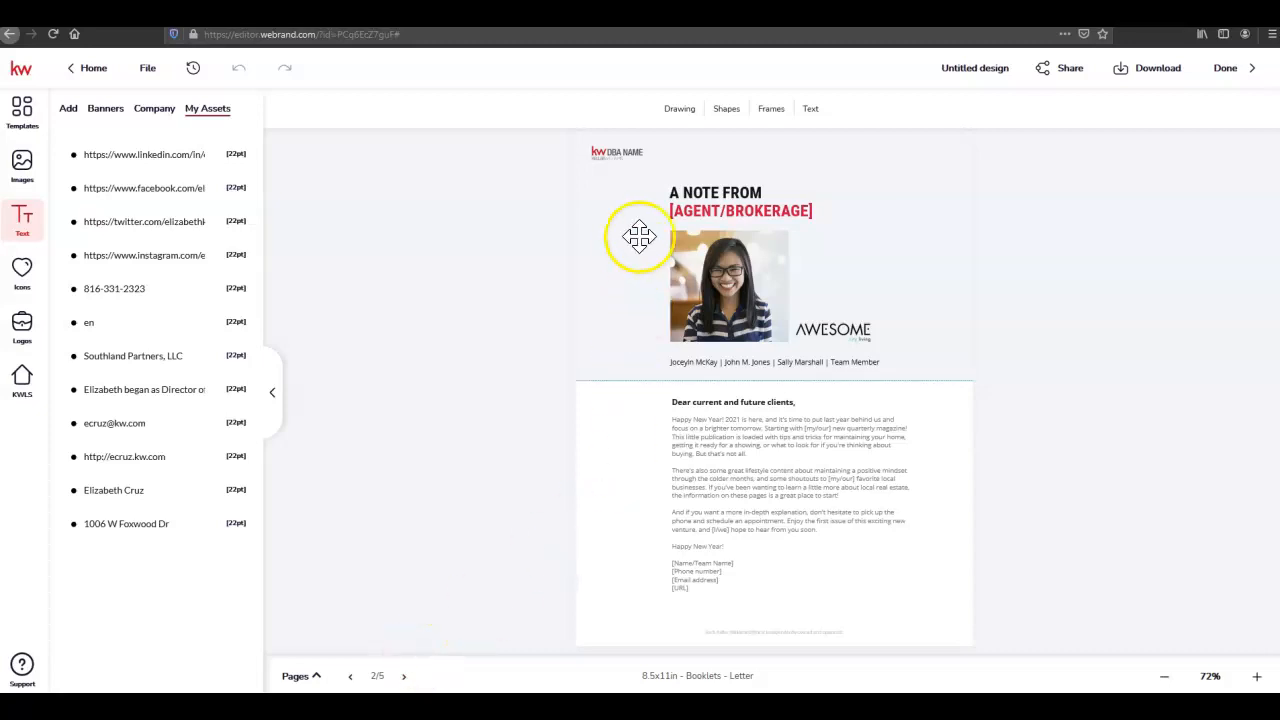
{"action": "left_click", "coordinate": [630, 152]}
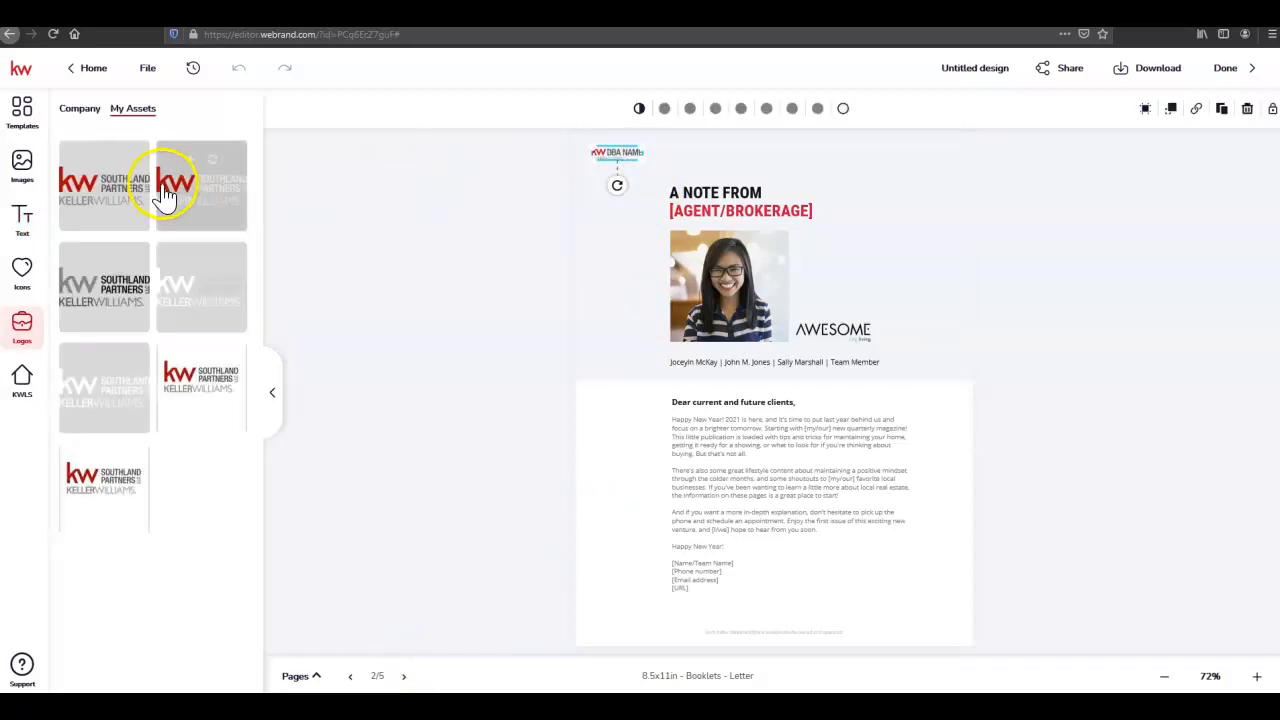
{"action": "left_click", "coordinate": [115, 161]}
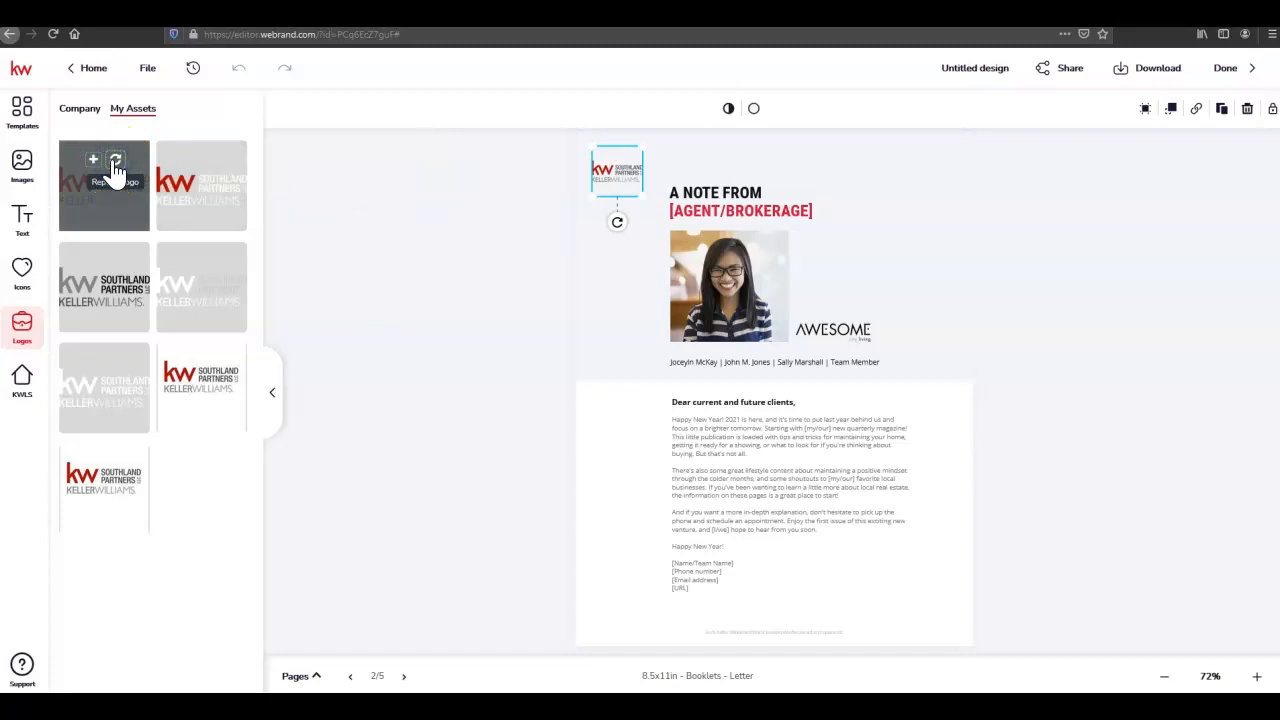
Replace the [AGENT/BROKERAGE] heading with the agent's saved name and delete the AWESOME logo
{"action": "left_click", "coordinate": [740, 210]}
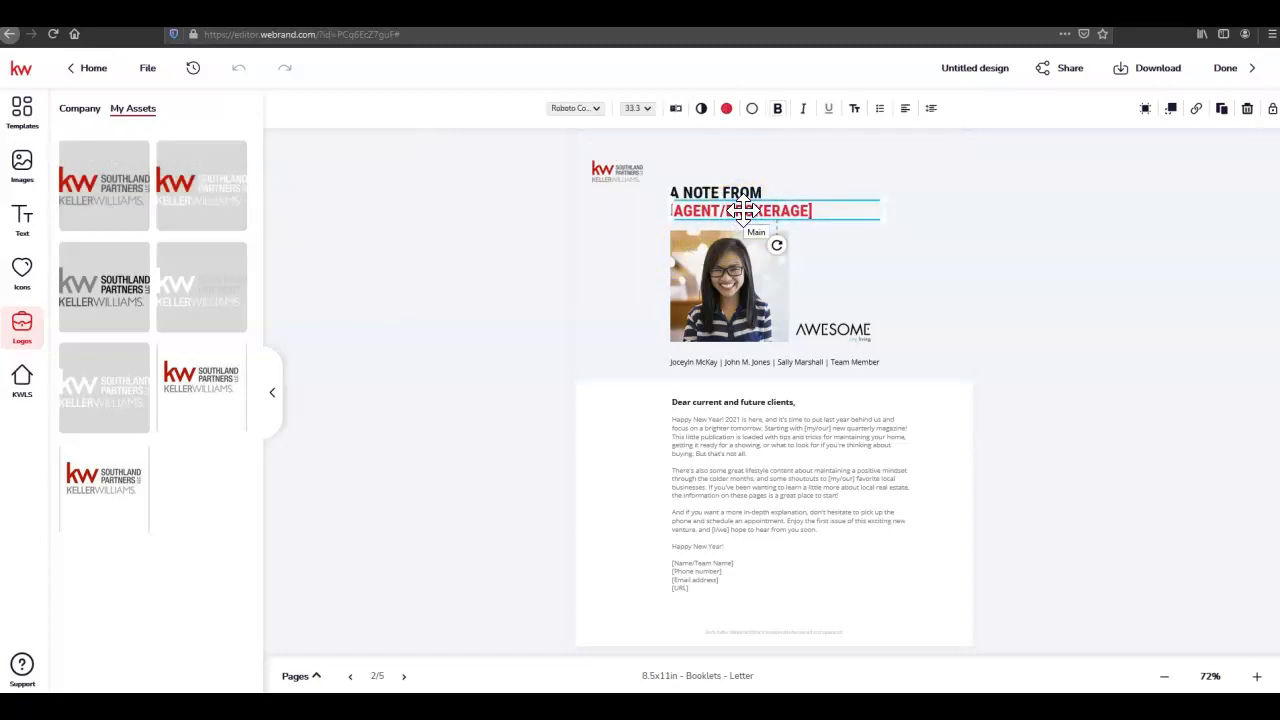
{"action": "left_click", "coordinate": [24, 222]}
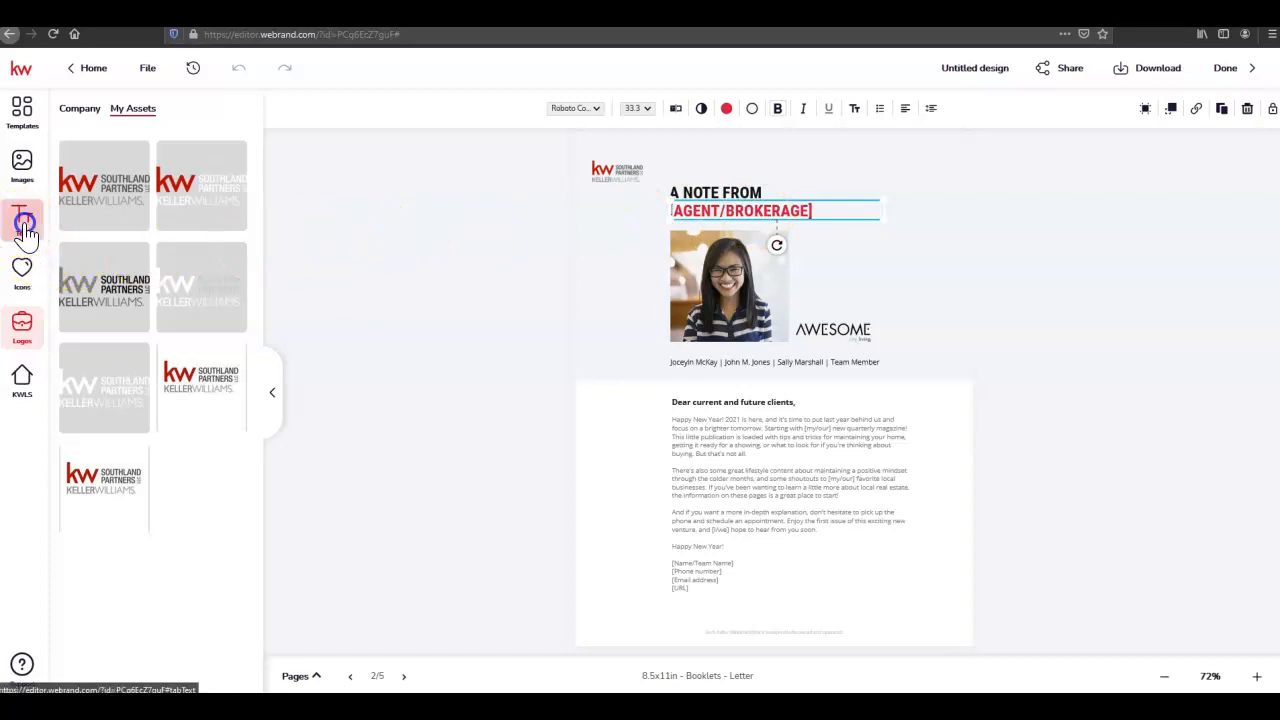
{"action": "left_click", "coordinate": [211, 492]}
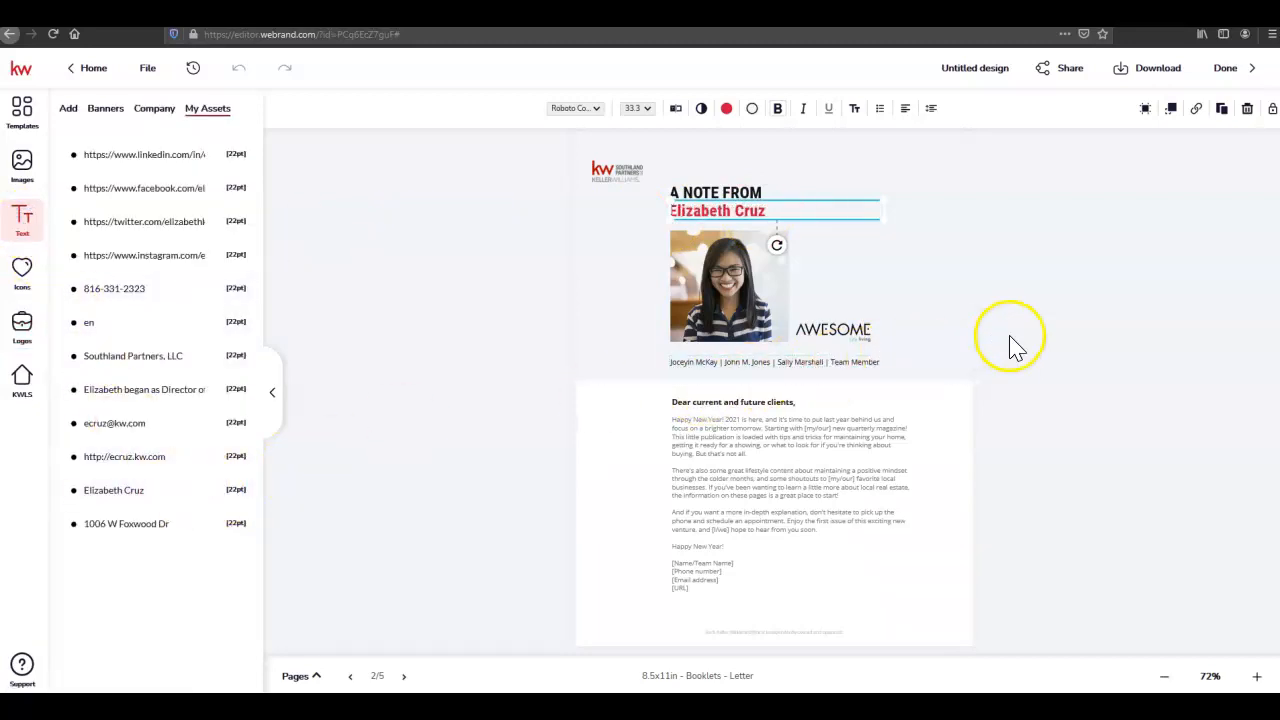
{"action": "left_click", "coordinate": [834, 330]}
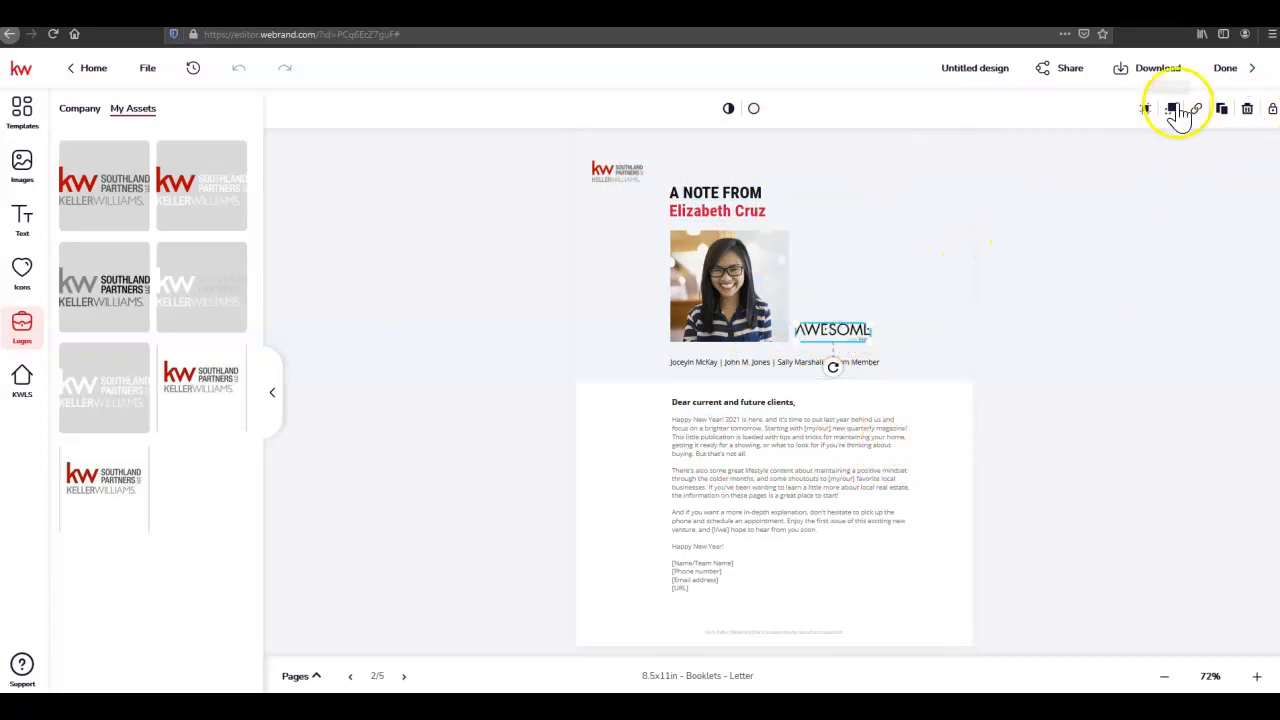
{"action": "left_click", "coordinate": [1247, 115]}
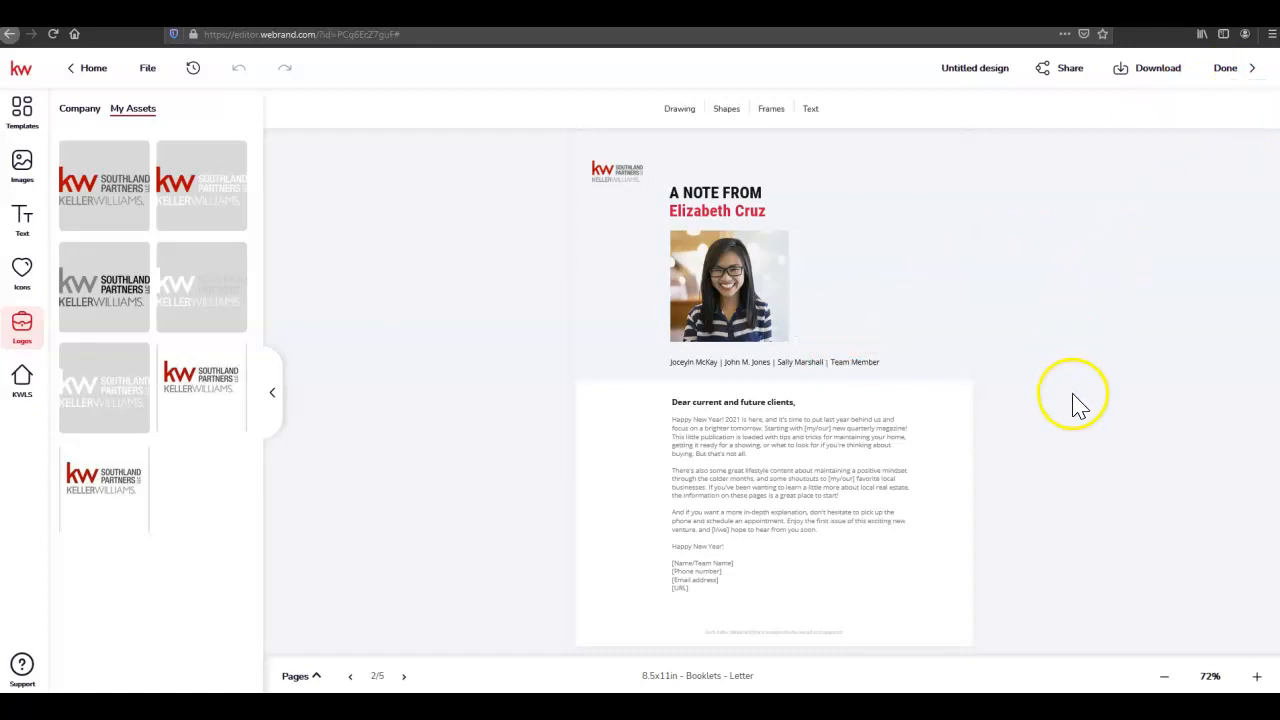
Delete the team member names text line beneath the agent's photo
{"action": "left_click", "coordinate": [685, 362]}
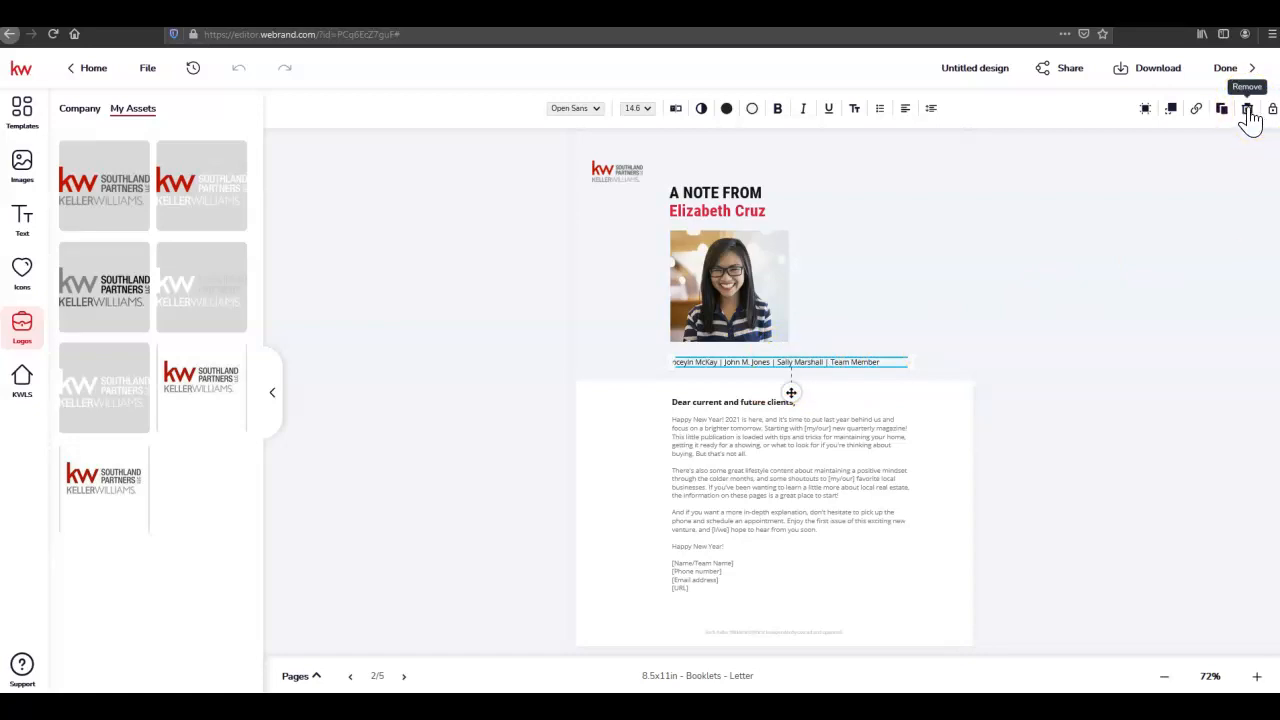
{"action": "double_click", "coordinate": [878, 362]}
{"action": "left_click", "coordinate": [880, 362]}
{"action": "left_click_drag", "start_coordinate": [894, 362], "coordinate": [760, 360]}
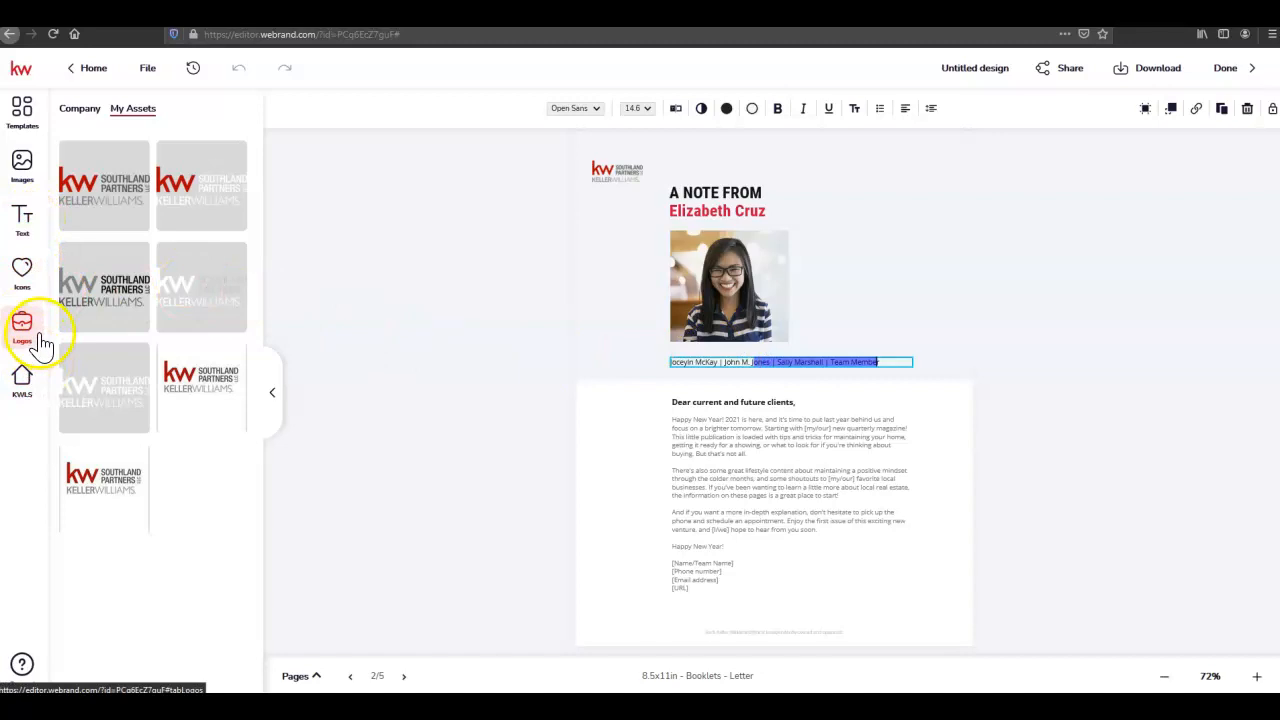
{"action": "left_click", "coordinate": [22, 218]}
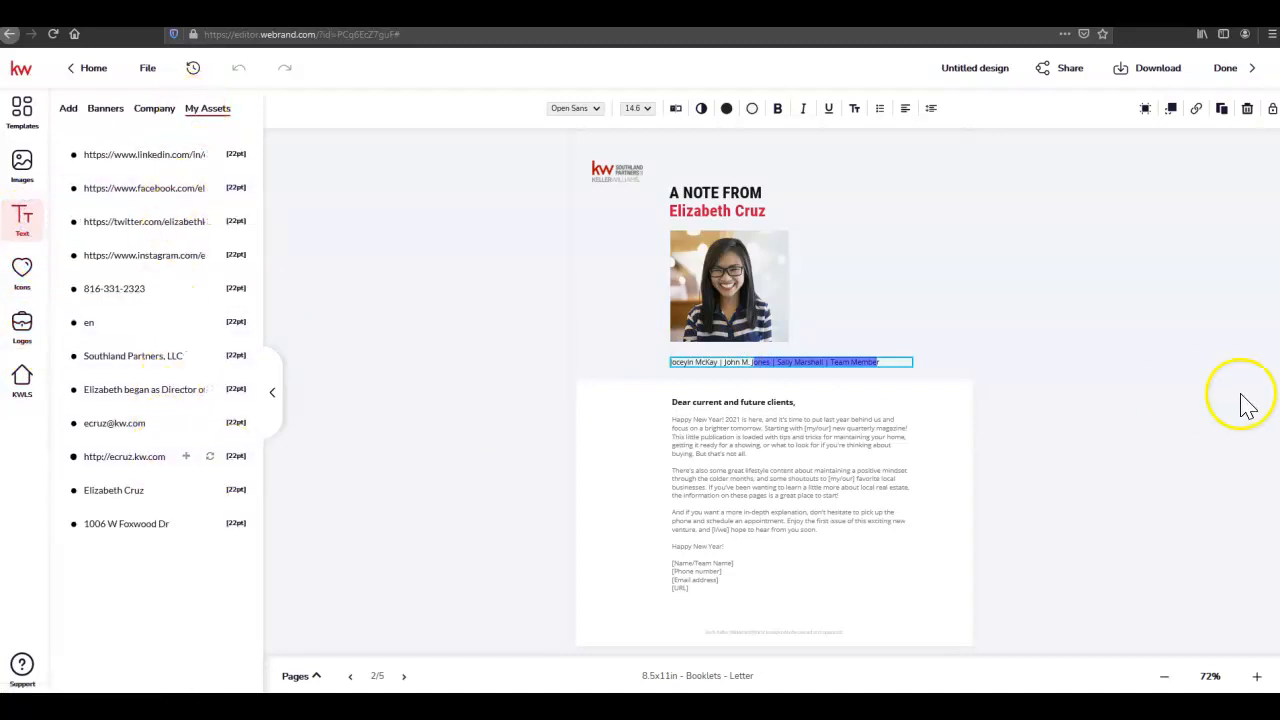
{"action": "left_click", "coordinate": [1247, 108]}
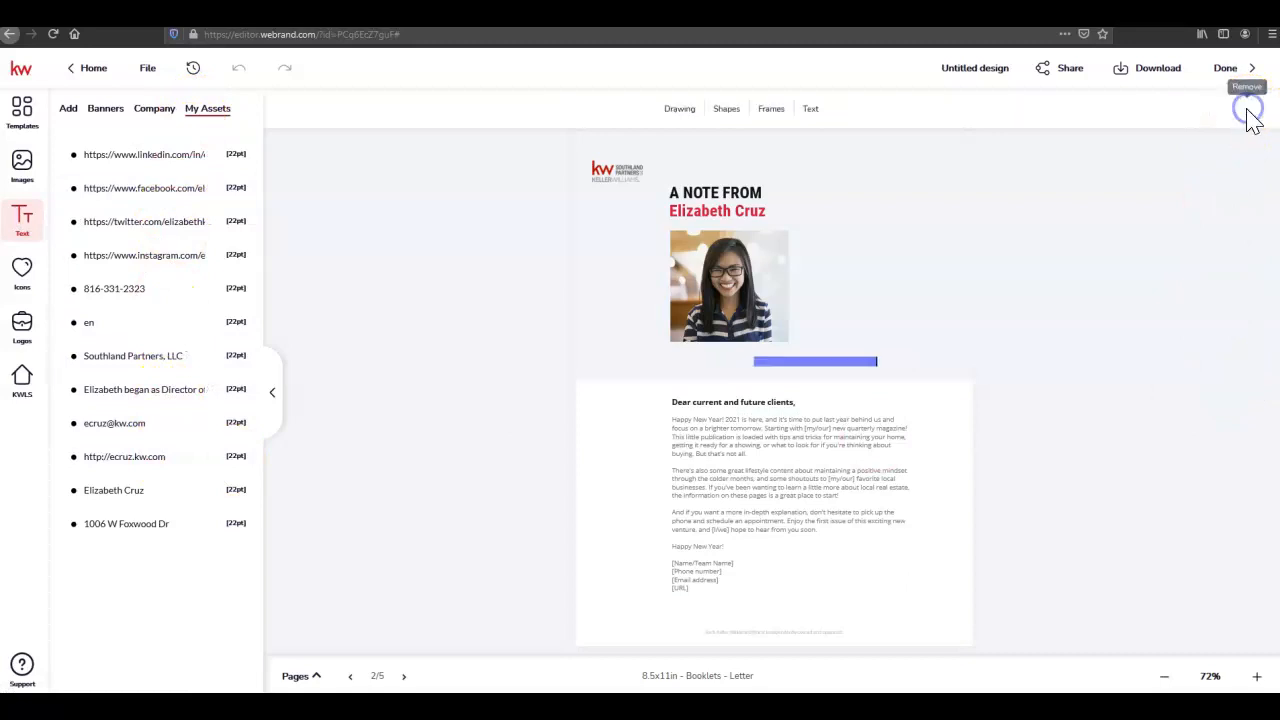
{"action": "left_click", "coordinate": [1085, 333]}
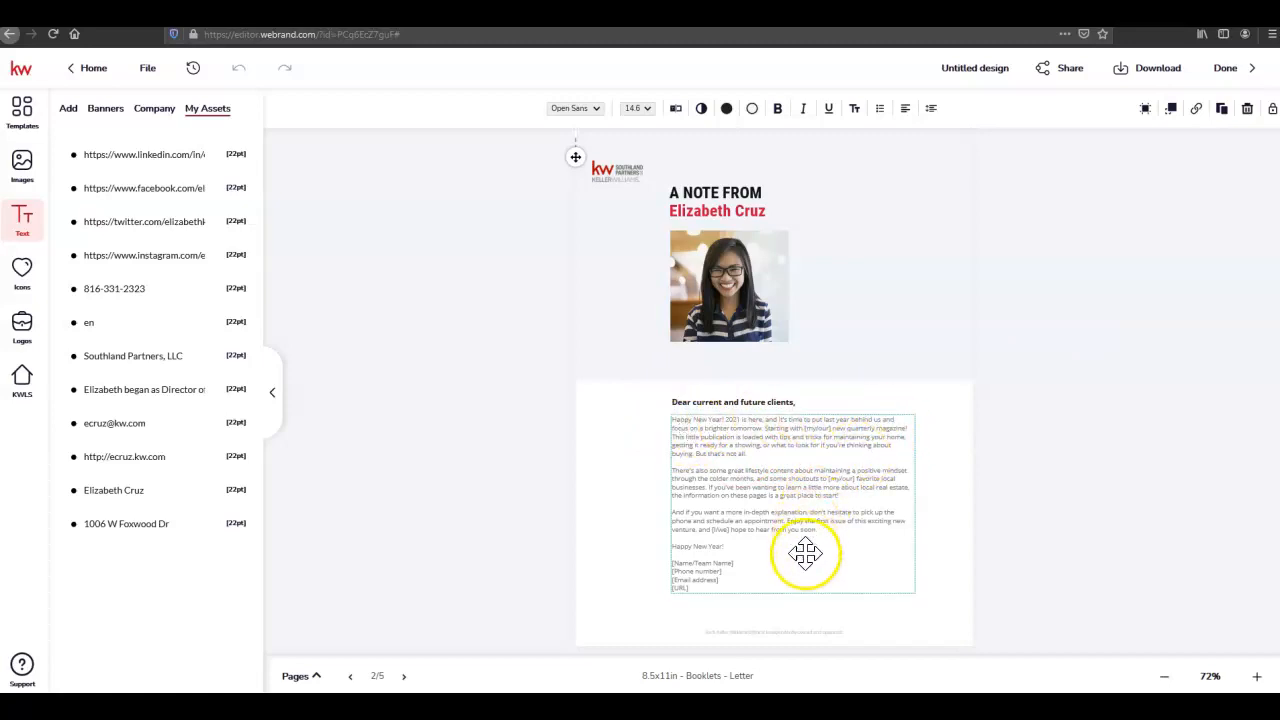
Open the letter body for editing and zoom in to read it
{"action": "left_click", "coordinate": [818, 430]}
{"action": "double_click", "coordinate": [820, 429]}
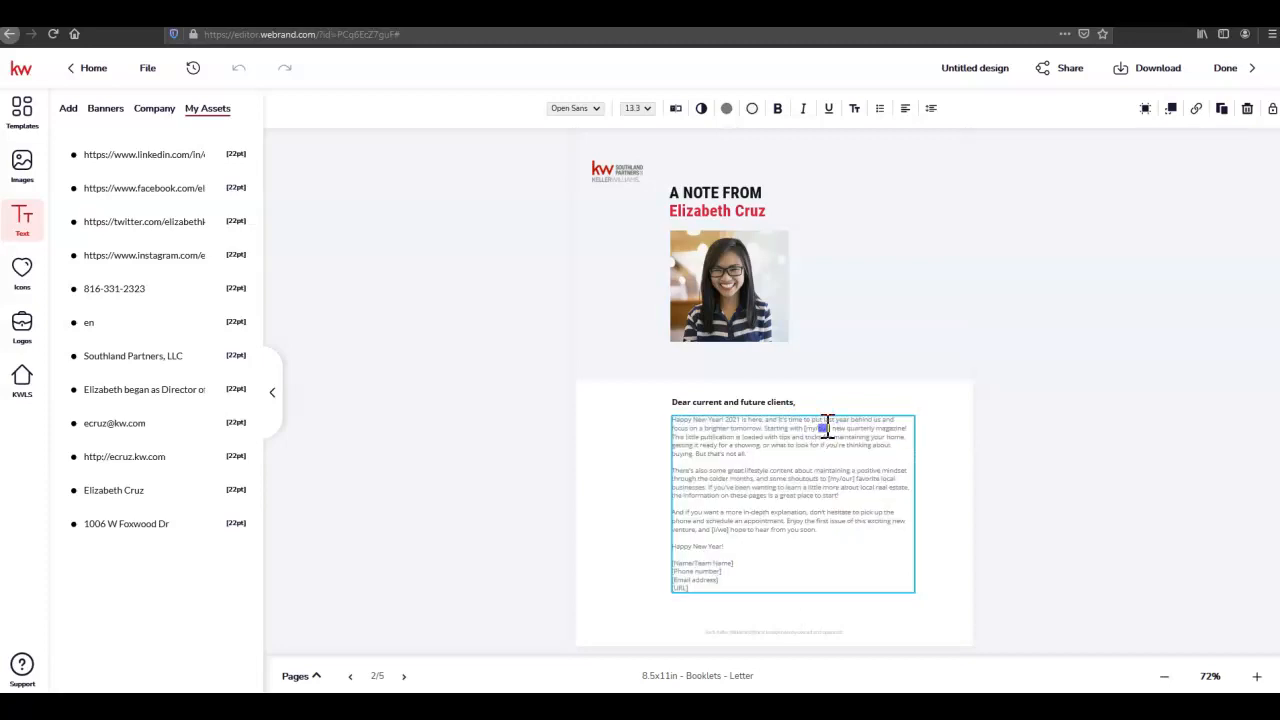
{"action": "left_click", "coordinate": [1257, 676]}
{"action": "left_click", "coordinate": [1257, 676]}
{"action": "left_click", "coordinate": [1257, 676]}
{"action": "left_click", "coordinate": [1257, 676]}
{"action": "scroll", "coordinate": [1060, 478], "scroll_direction": "down", "scroll_amount": 5}
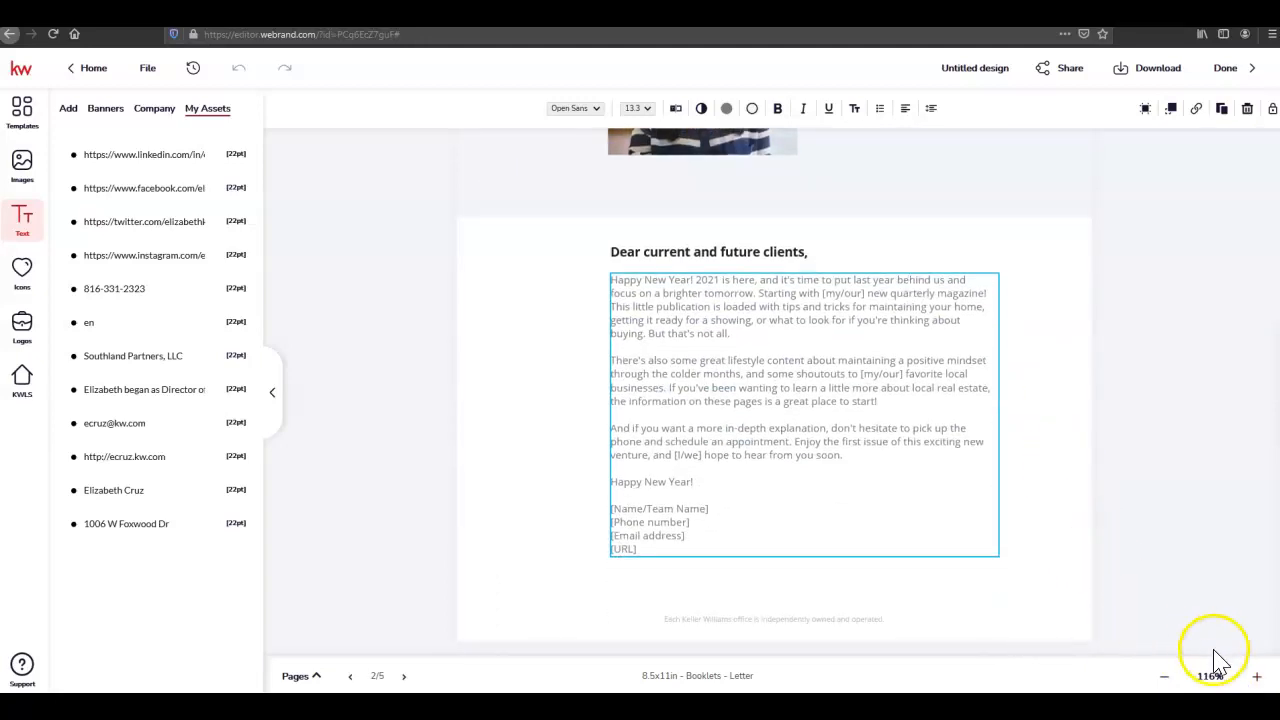
{"action": "left_click", "coordinate": [1257, 676]}
{"action": "scroll", "coordinate": [1190, 530], "scroll_direction": "down", "scroll_amount": 1}
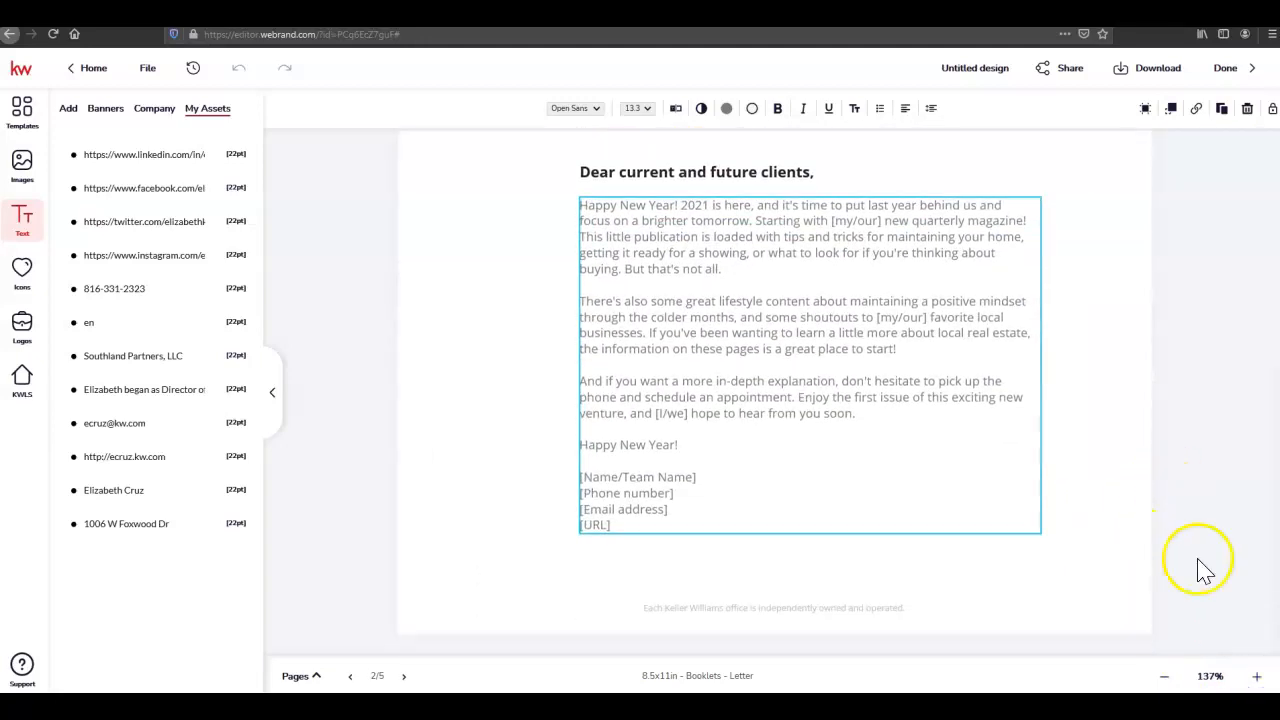
{"action": "left_click", "coordinate": [1257, 676]}
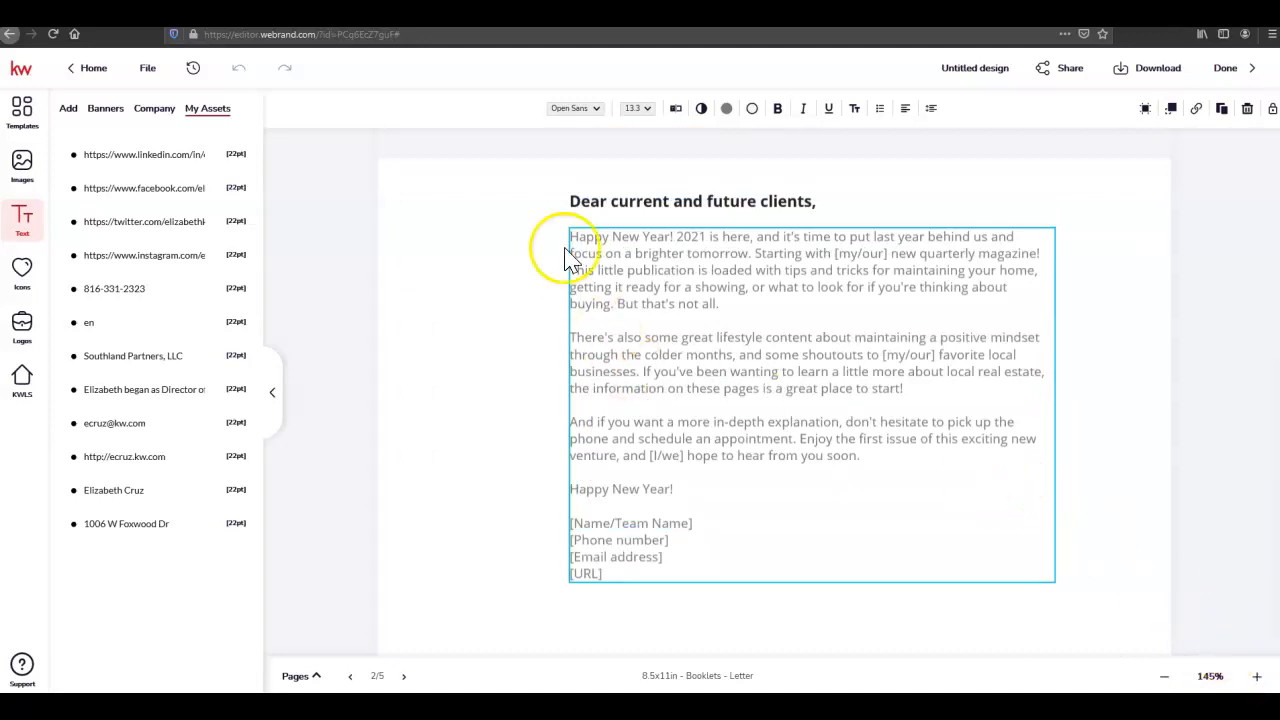
Select the [Name/Team Name] sign-off placeholder, then zoom back out to the whole page
{"action": "left_click_drag", "start_coordinate": [691, 523], "coordinate": [583, 528]}
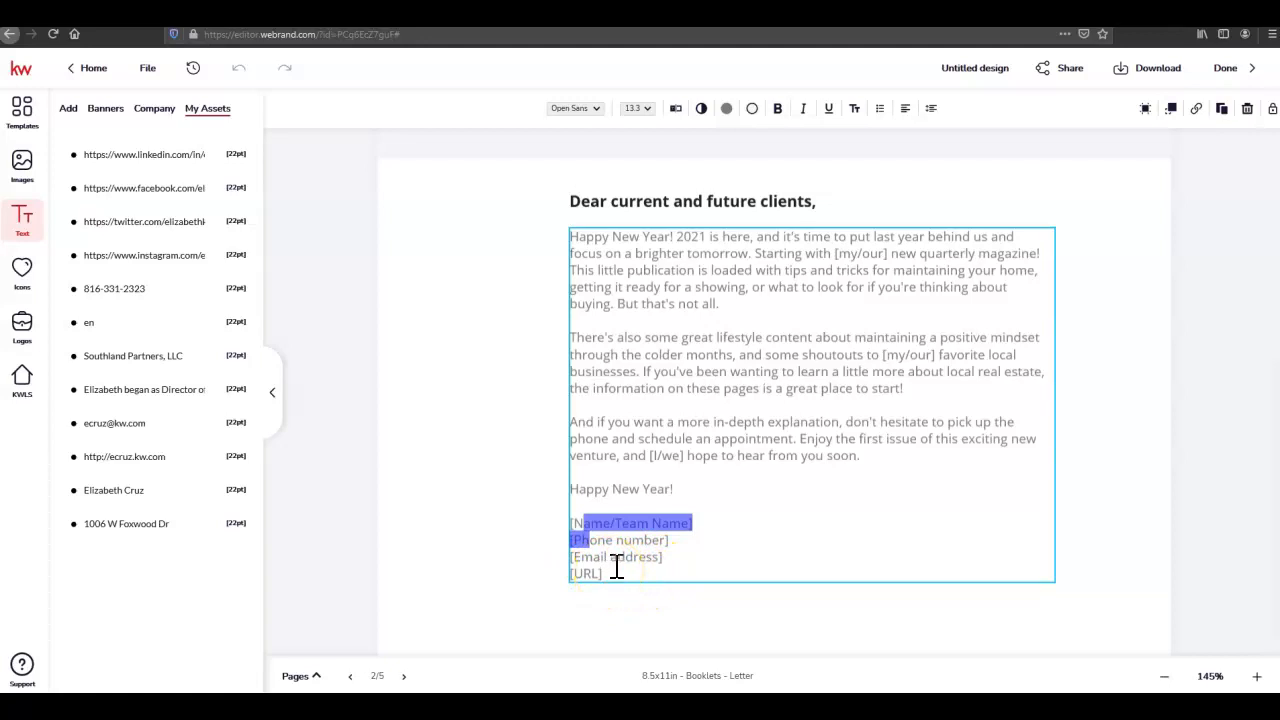
{"action": "left_click", "coordinate": [1165, 676]}
{"action": "left_click", "coordinate": [1166, 677]}
{"action": "left_click", "coordinate": [1166, 677]}
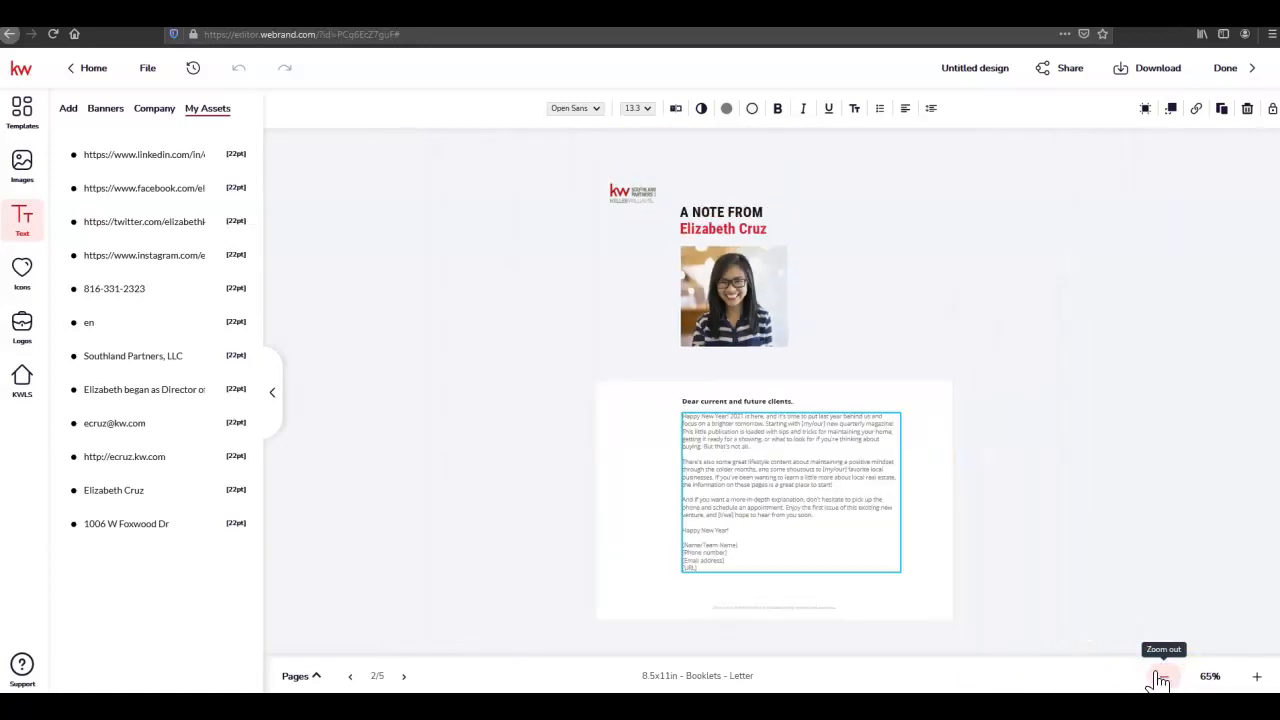
On page 3, select the [Insert Neighborhood] placeholder in the Market Snapshot heading
{"action": "left_click", "coordinate": [404, 676]}
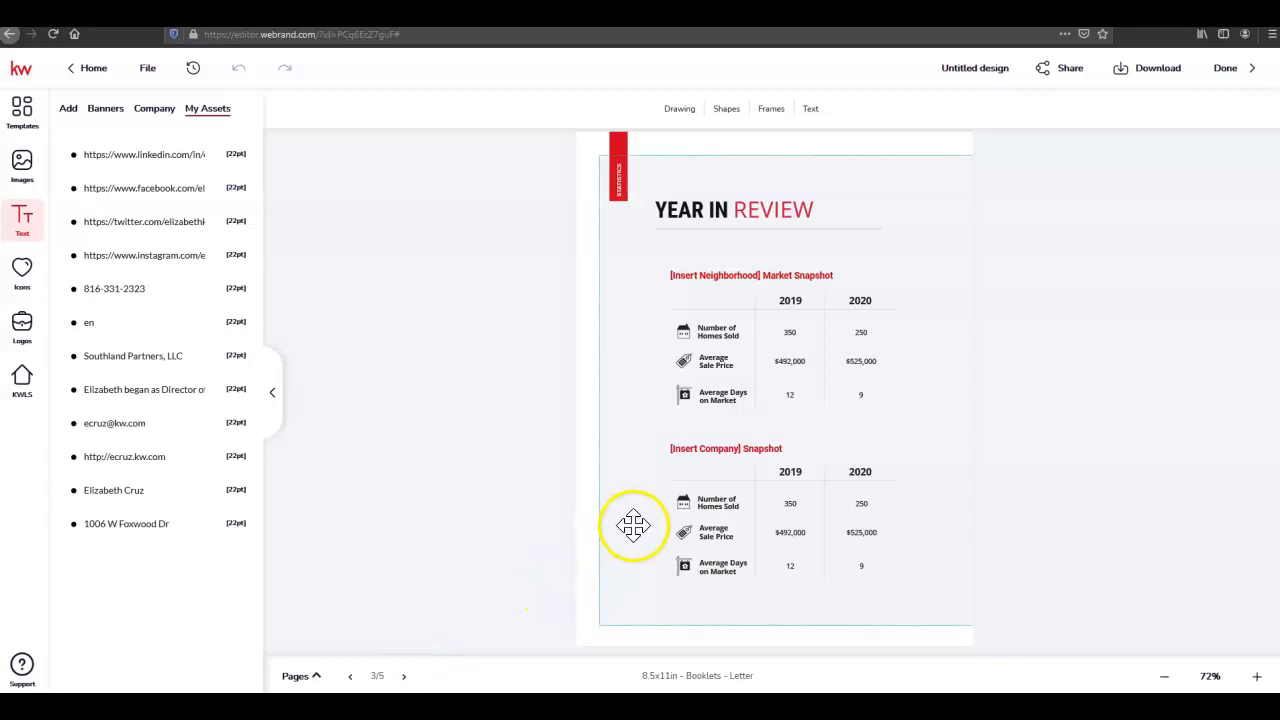
{"action": "left_click", "coordinate": [673, 274]}
{"action": "left_click_drag", "start_coordinate": [755, 274], "coordinate": [760, 274]}
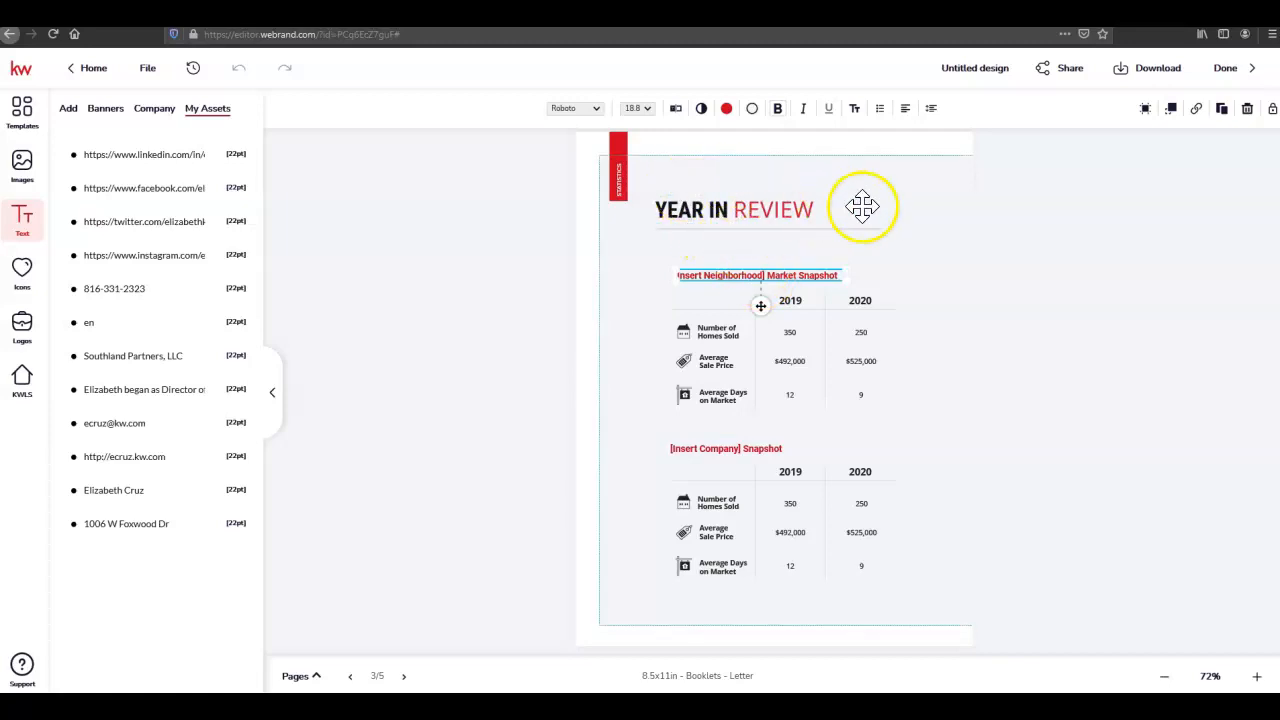
{"action": "left_click", "coordinate": [763, 275]}
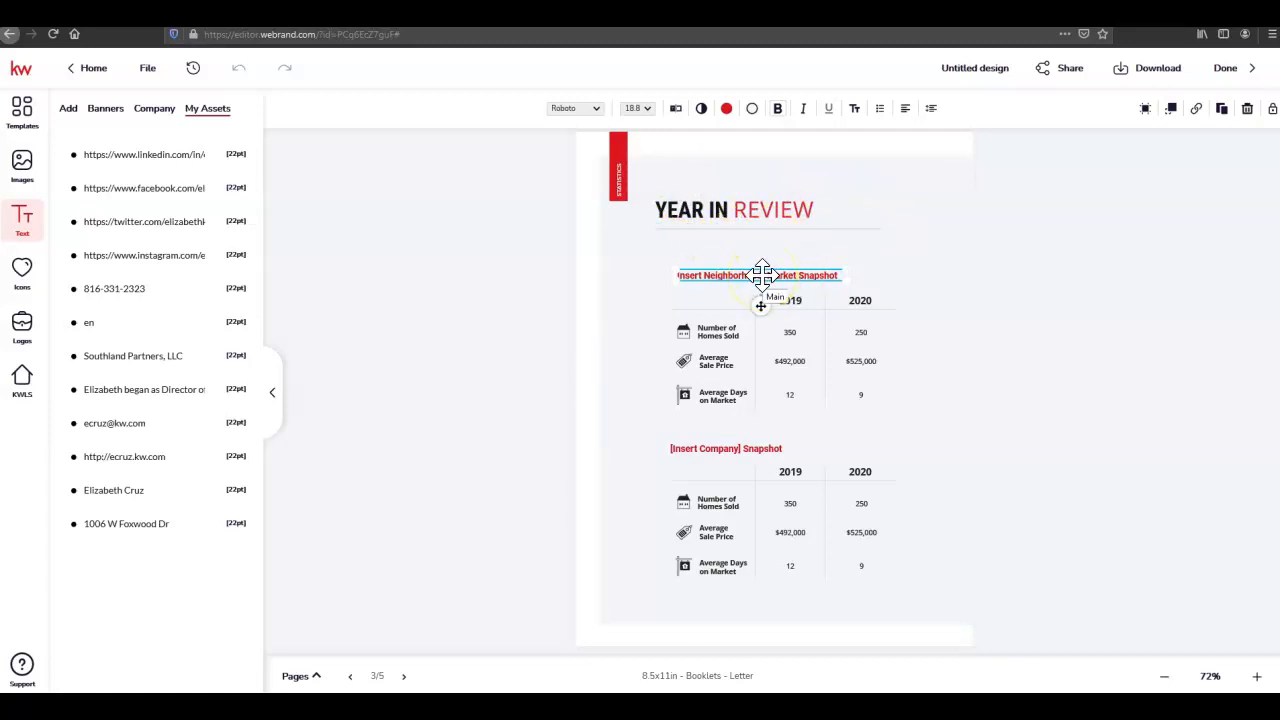
{"action": "left_click_drag", "start_coordinate": [714, 280], "coordinate": [770, 300]}
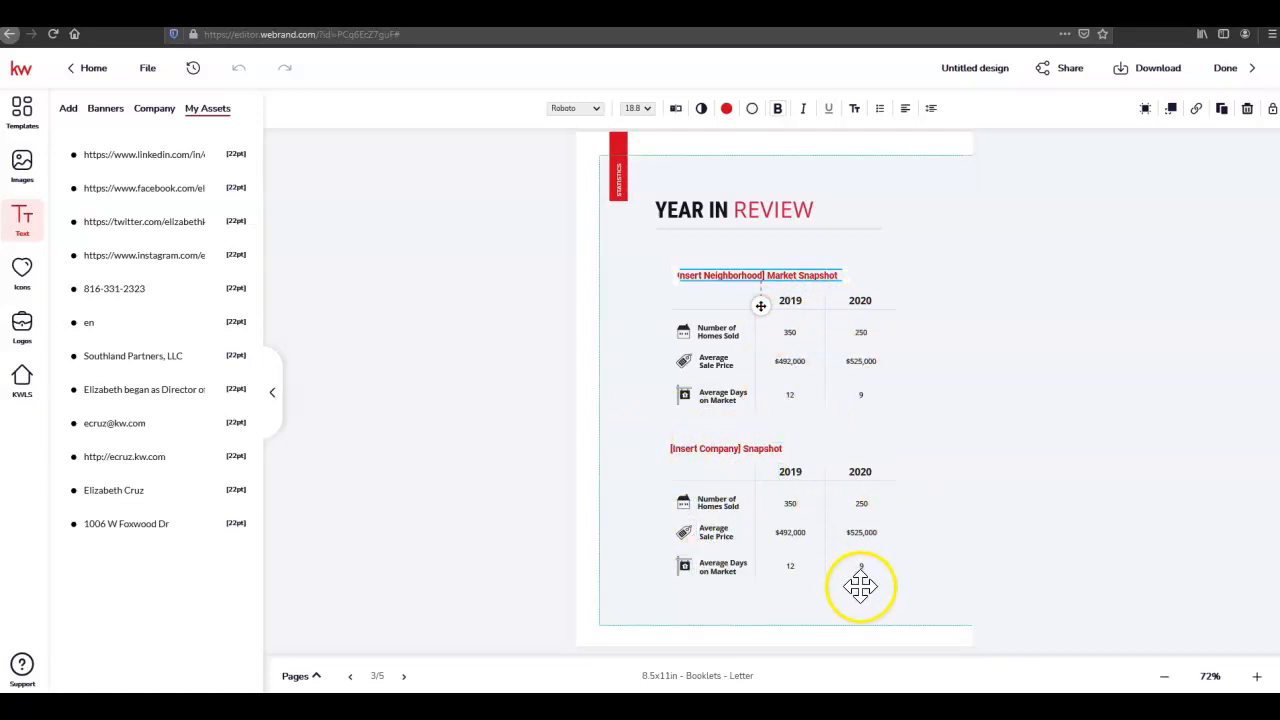
{"action": "left_click", "coordinate": [538, 610]}
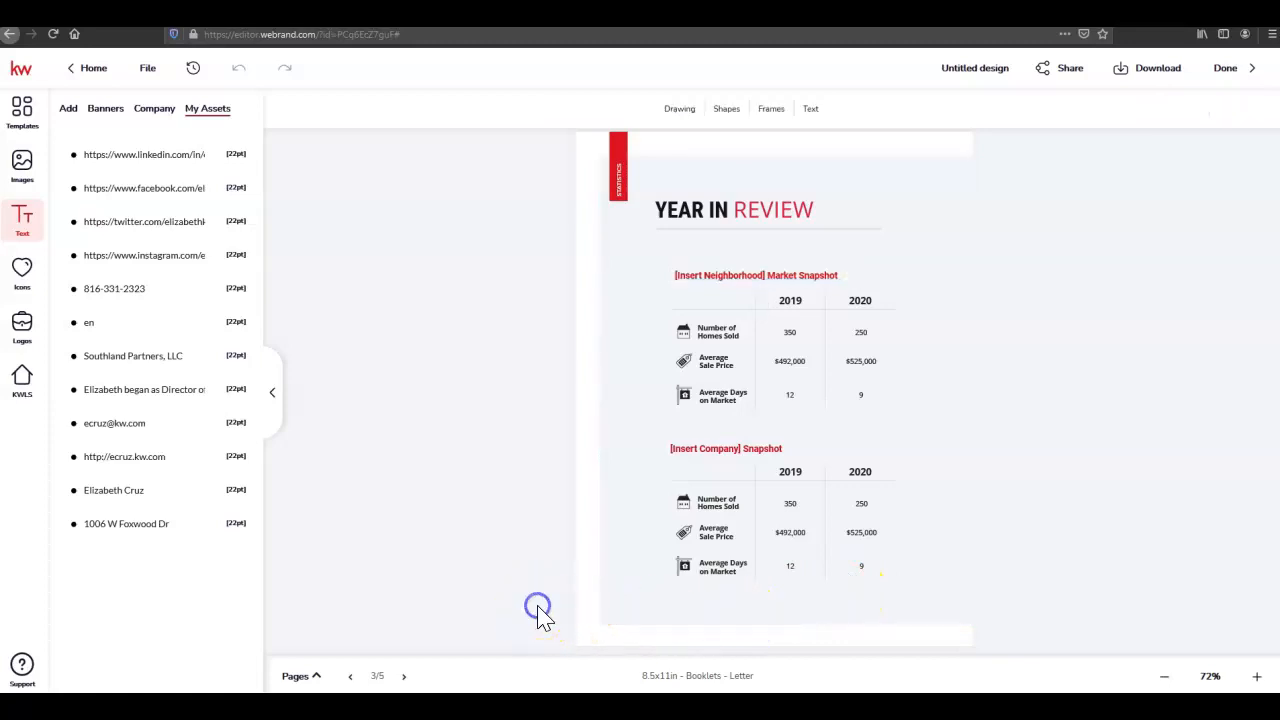
Move to page 4, Real Estate Resolutions, and zoom in on it
{"action": "left_click", "coordinate": [404, 676]}
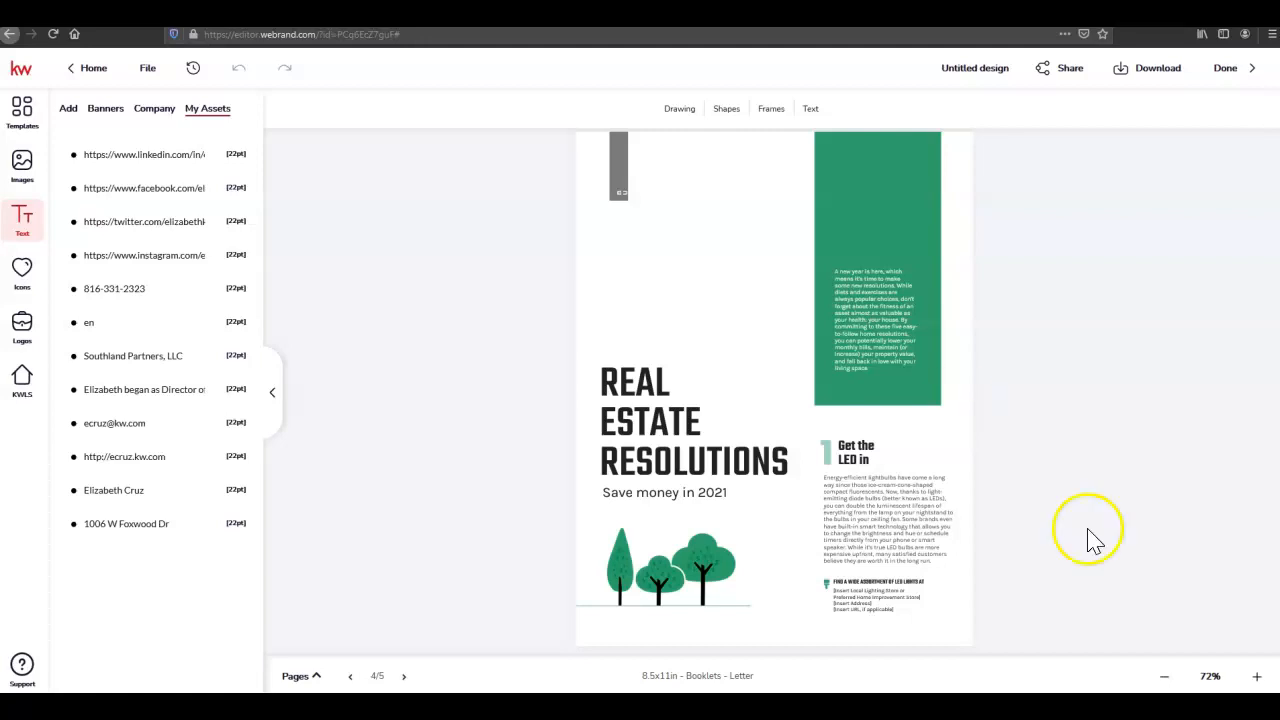
{"action": "left_click", "coordinate": [1257, 676]}
{"action": "left_click", "coordinate": [1257, 676]}
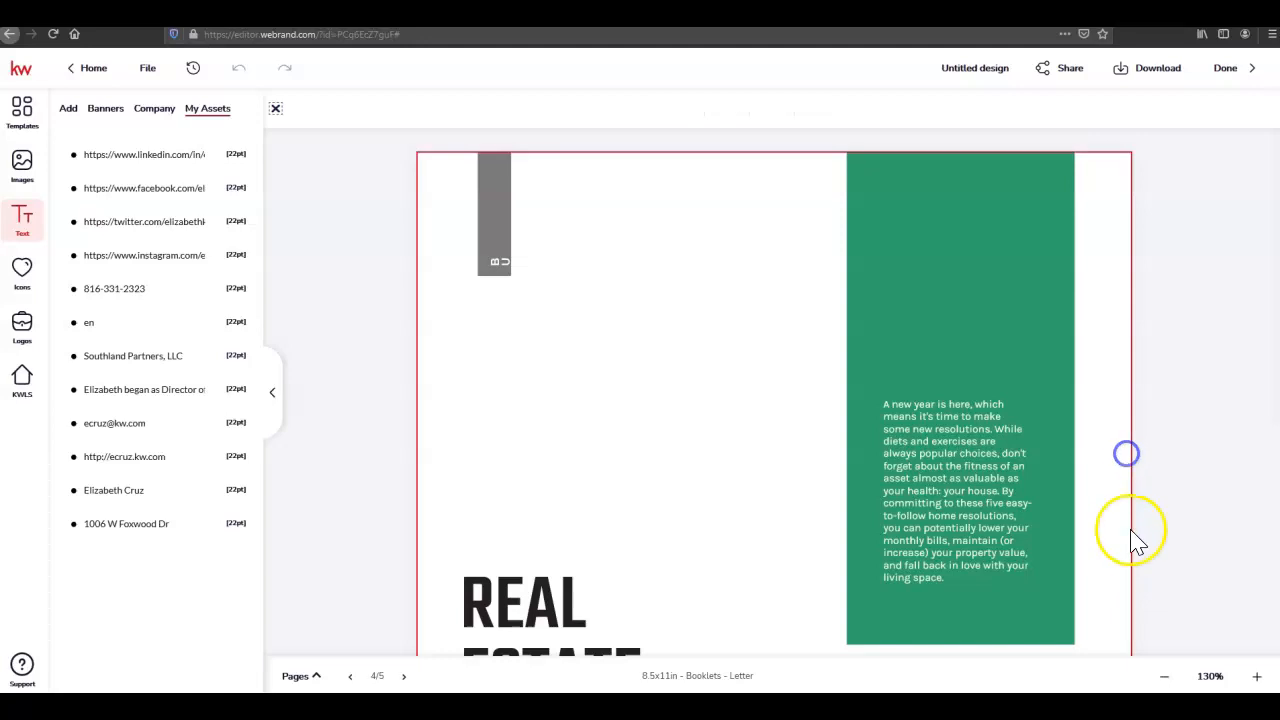
{"action": "scroll", "coordinate": [1131, 531], "scroll_direction": "down", "scroll_amount": 5}
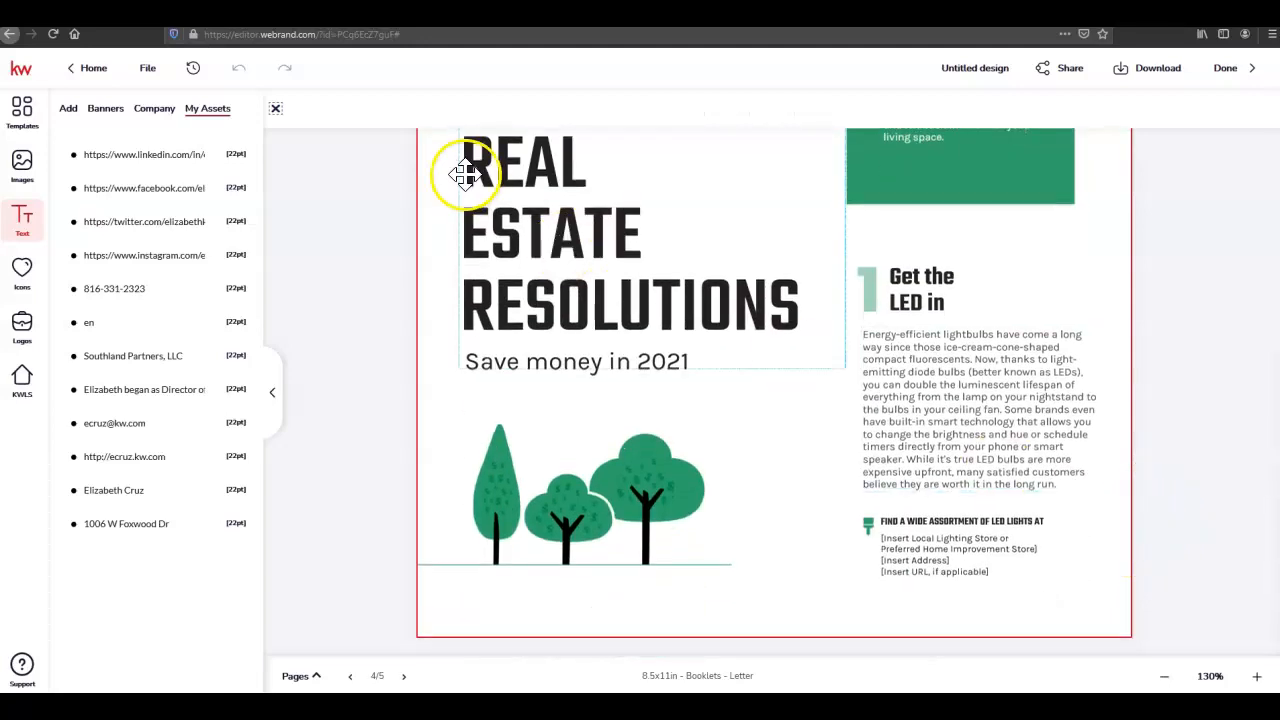
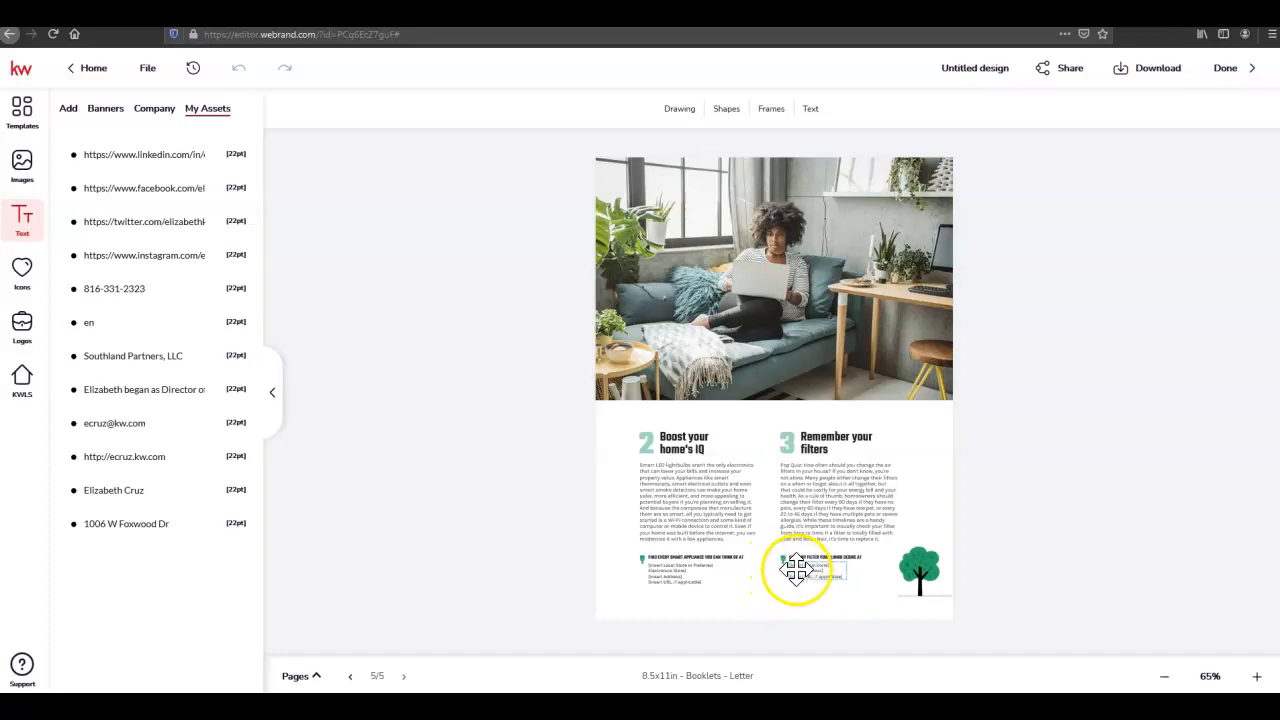
Zoom in to read page 5's smart-home and air-filter tips, then zoom back out to 65%
{"action": "left_click", "coordinate": [1258, 678]}
{"action": "left_click", "coordinate": [1258, 678]}
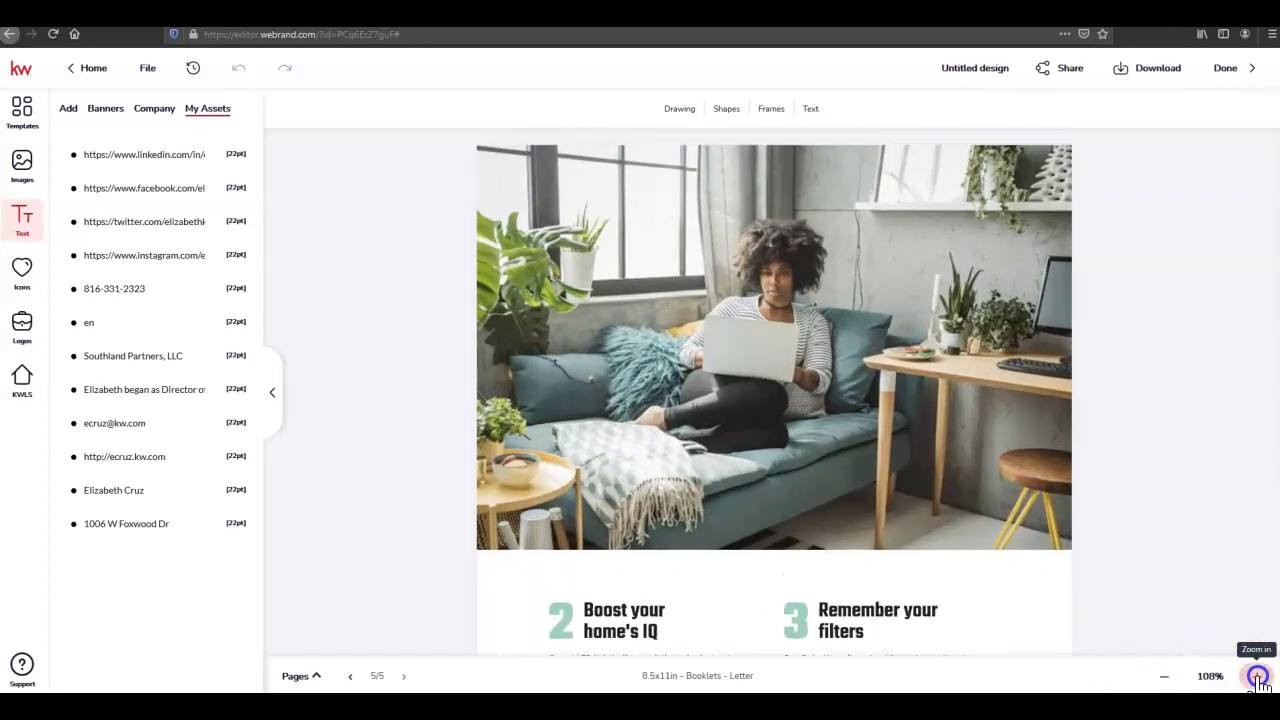
{"action": "scroll", "coordinate": [1165, 578], "scroll_direction": "down", "scroll_amount": 3}
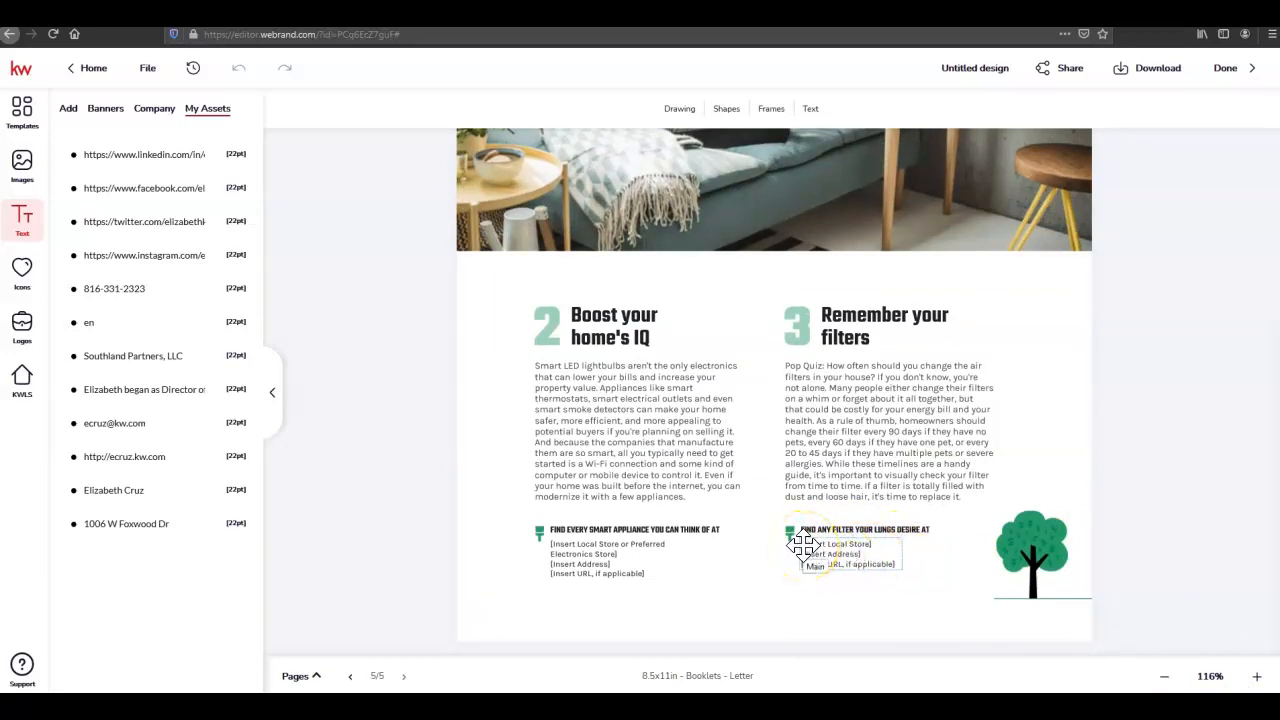
{"action": "left_click", "coordinate": [1166, 677]}
{"action": "left_click", "coordinate": [1166, 677]}
{"action": "left_click", "coordinate": [1166, 677]}
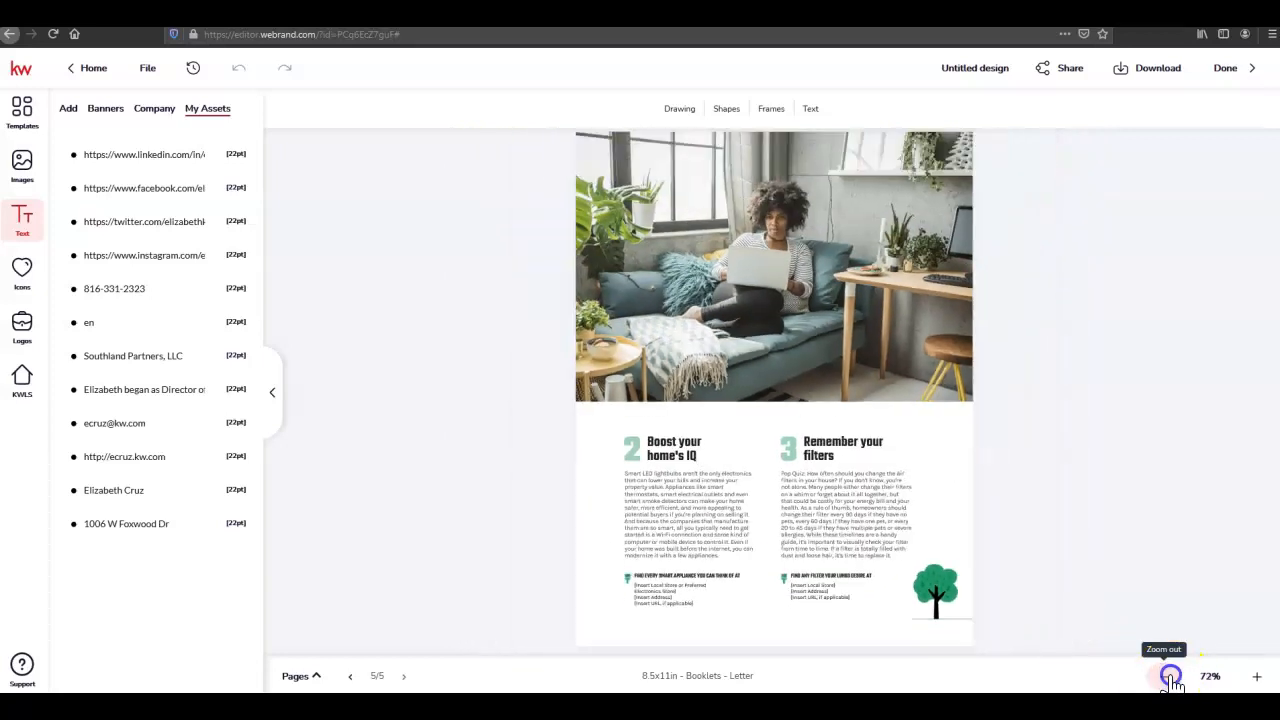
{"action": "left_click", "coordinate": [1166, 677]}
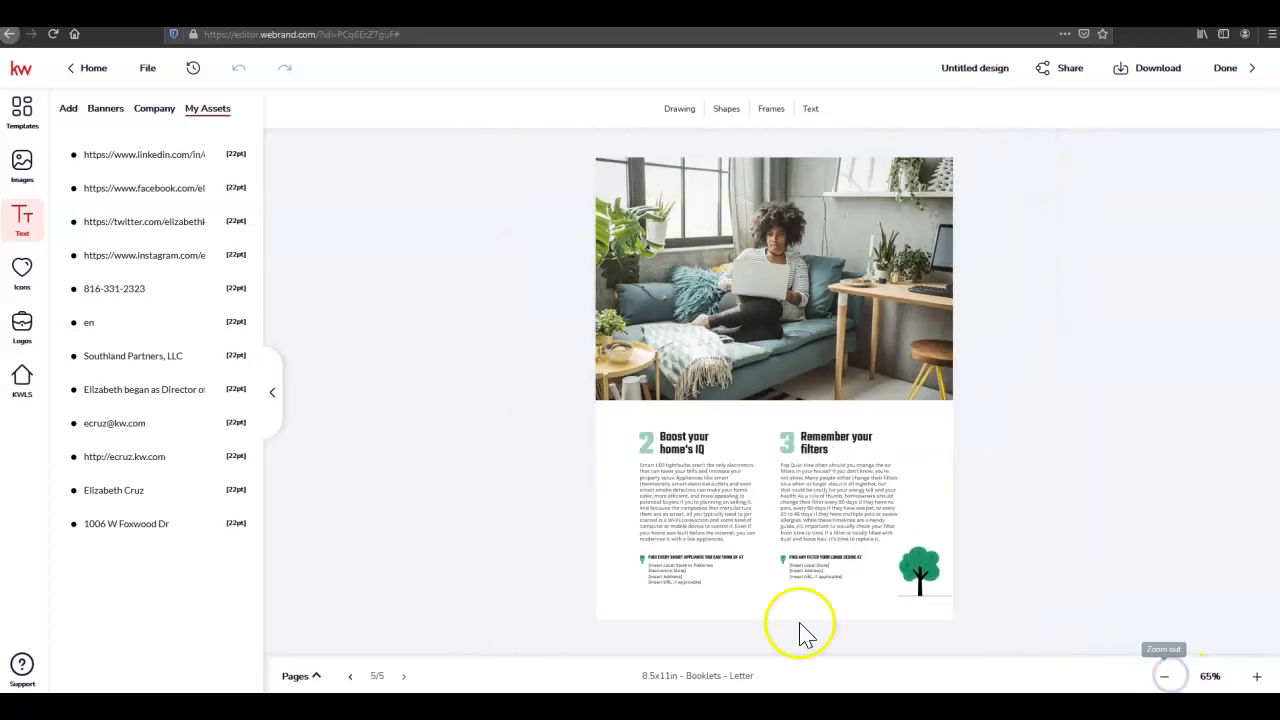
In the Pages strip, move the home tips page to slot 4 and Year in Review to the end
{"action": "left_click", "coordinate": [308, 677]}
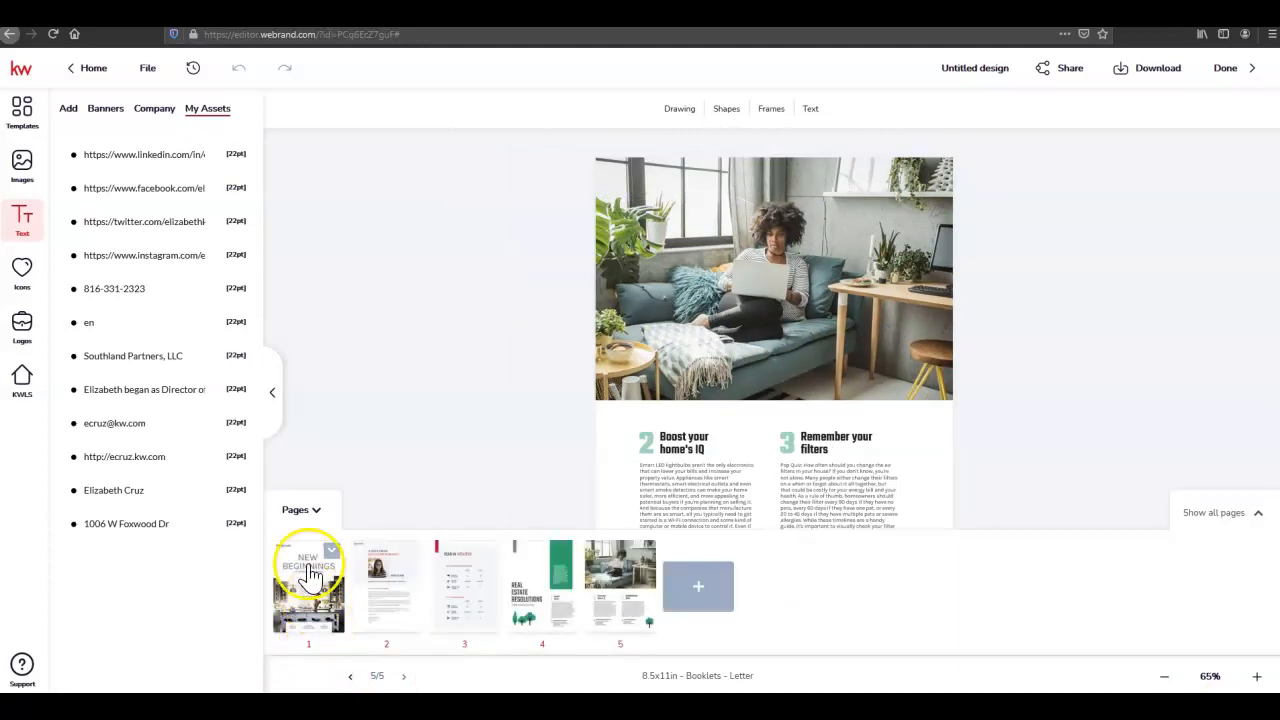
{"action": "left_click_drag", "start_coordinate": [601, 585], "coordinate": [534, 591]}
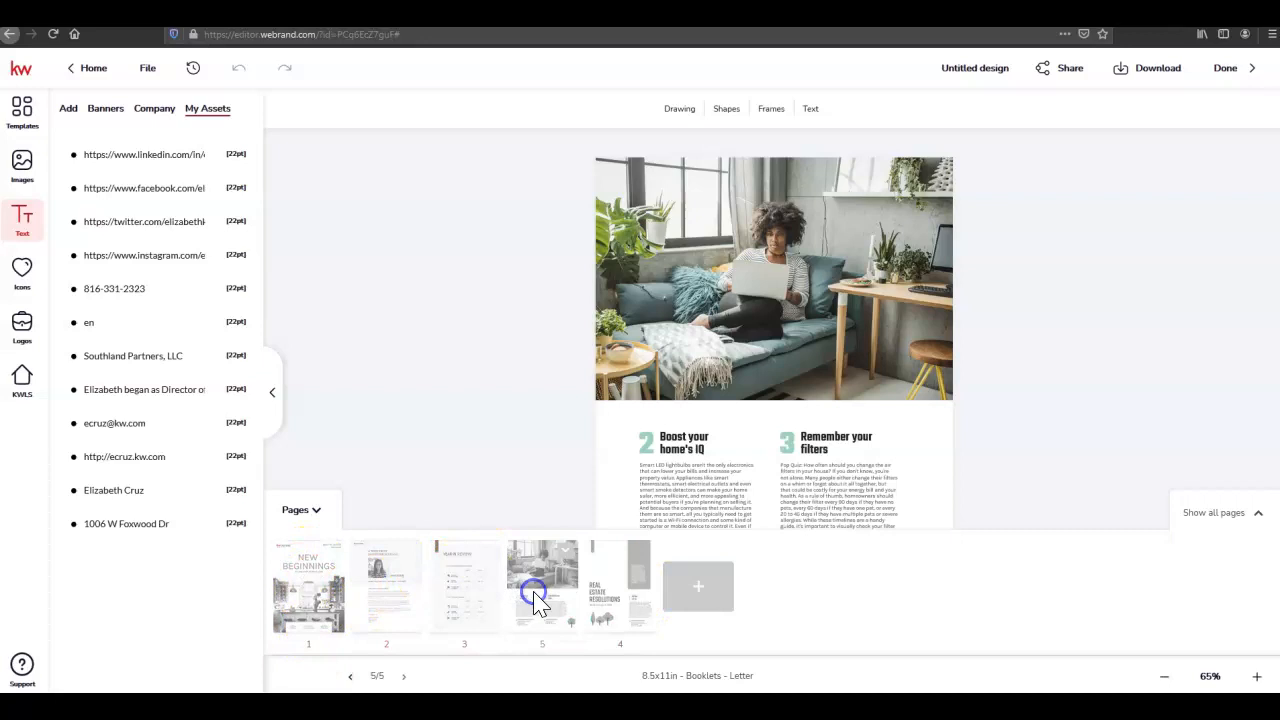
{"action": "left_click", "coordinate": [454, 594]}
{"action": "left_click_drag", "start_coordinate": [454, 597], "coordinate": [612, 586]}
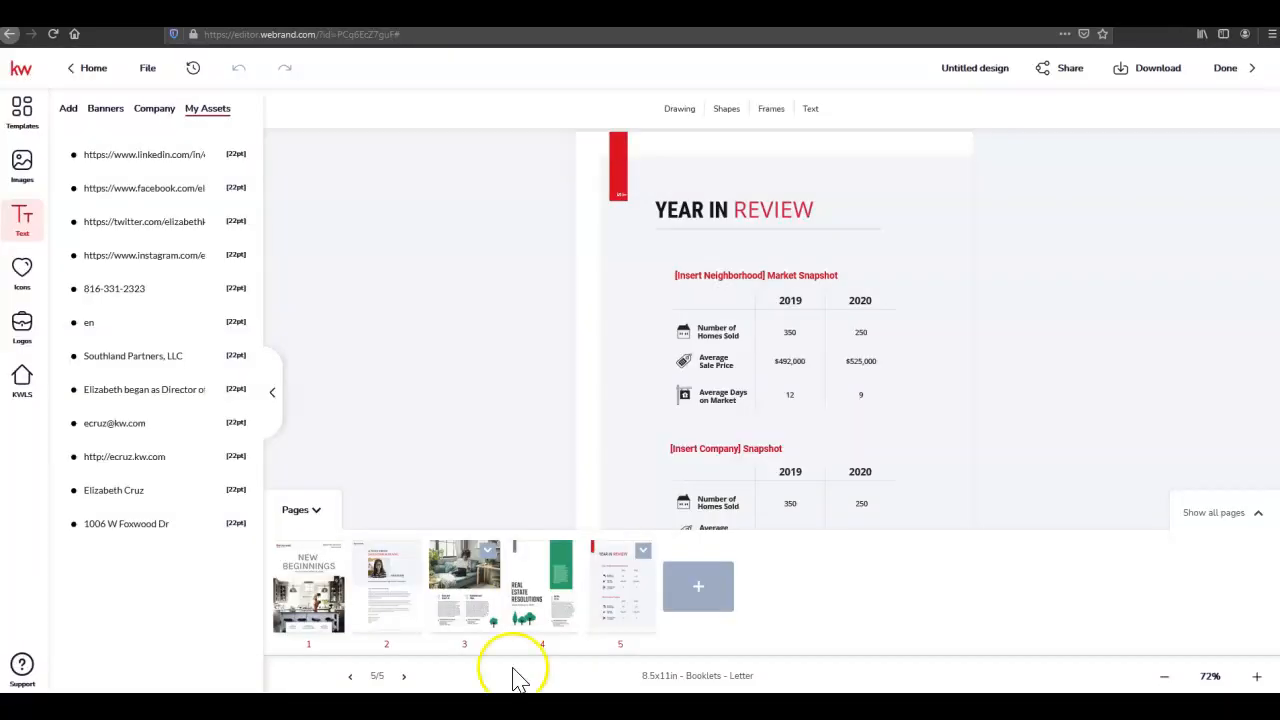
{"action": "left_click", "coordinate": [312, 515]}
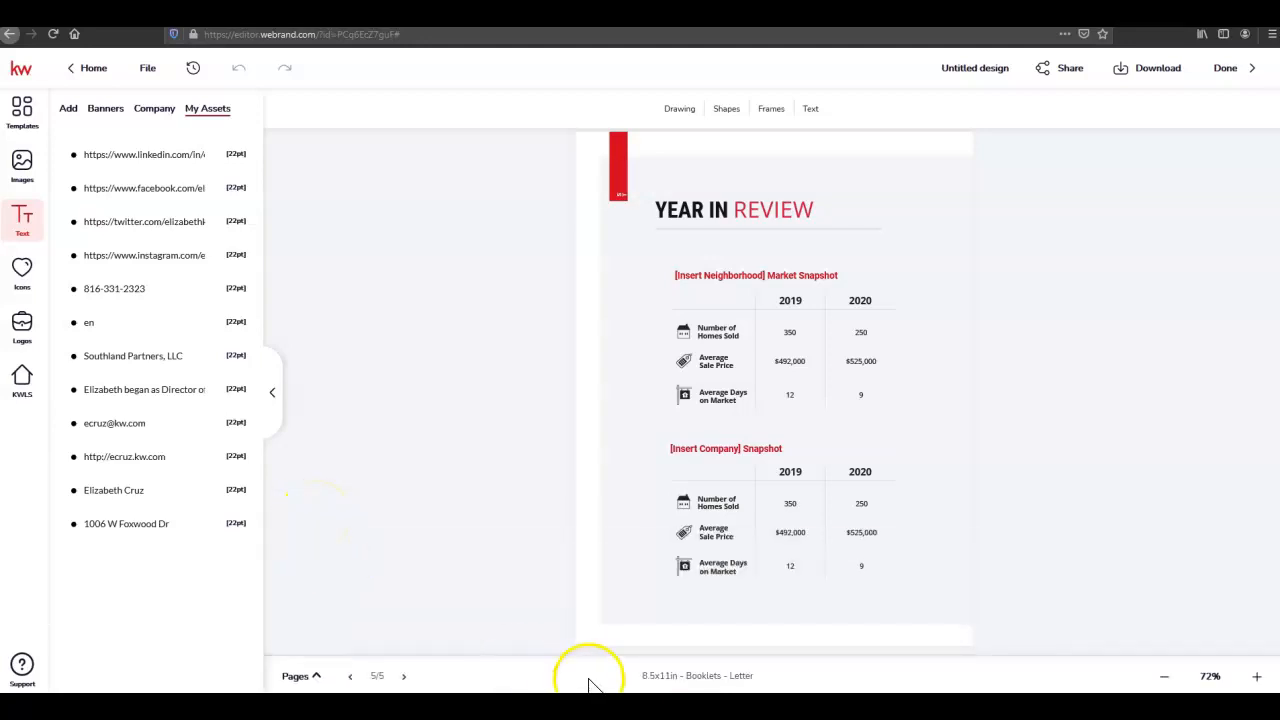
{"action": "left_click", "coordinate": [1155, 80]}
Choose a PDF download of all pages at High resolution print quality
{"action": "left_click", "coordinate": [1155, 82]}
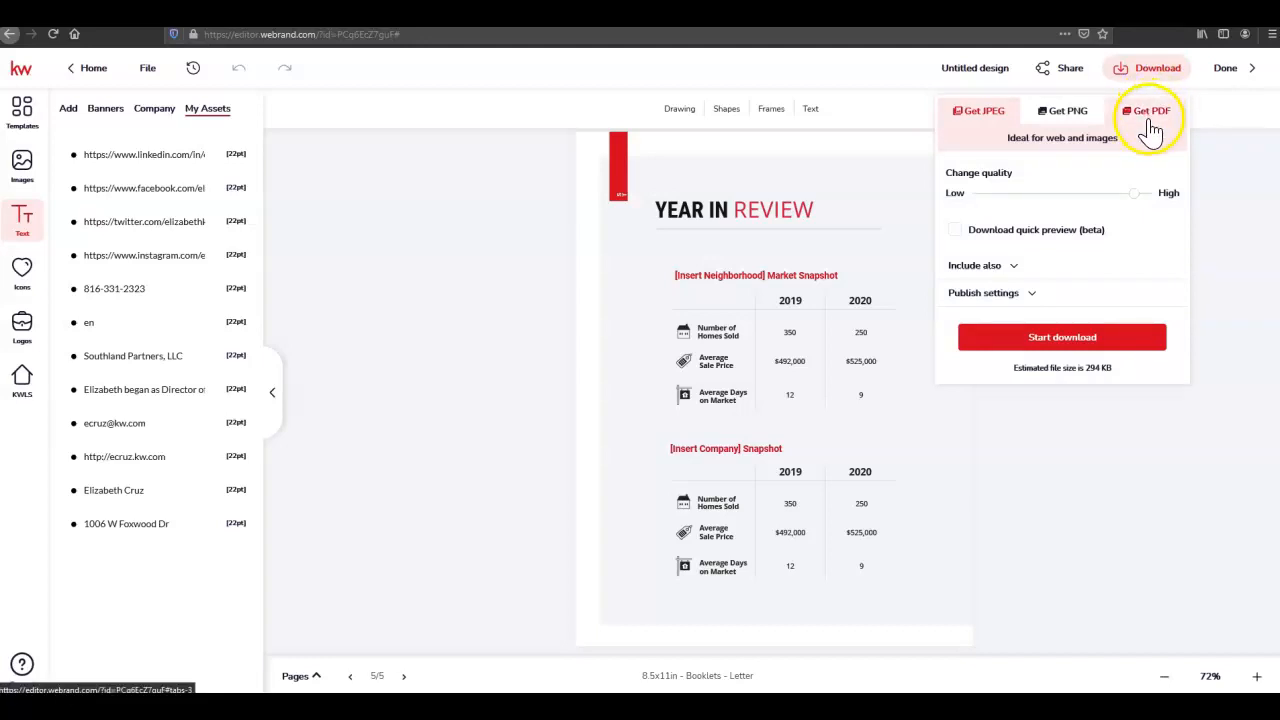
{"action": "left_click", "coordinate": [1147, 114]}
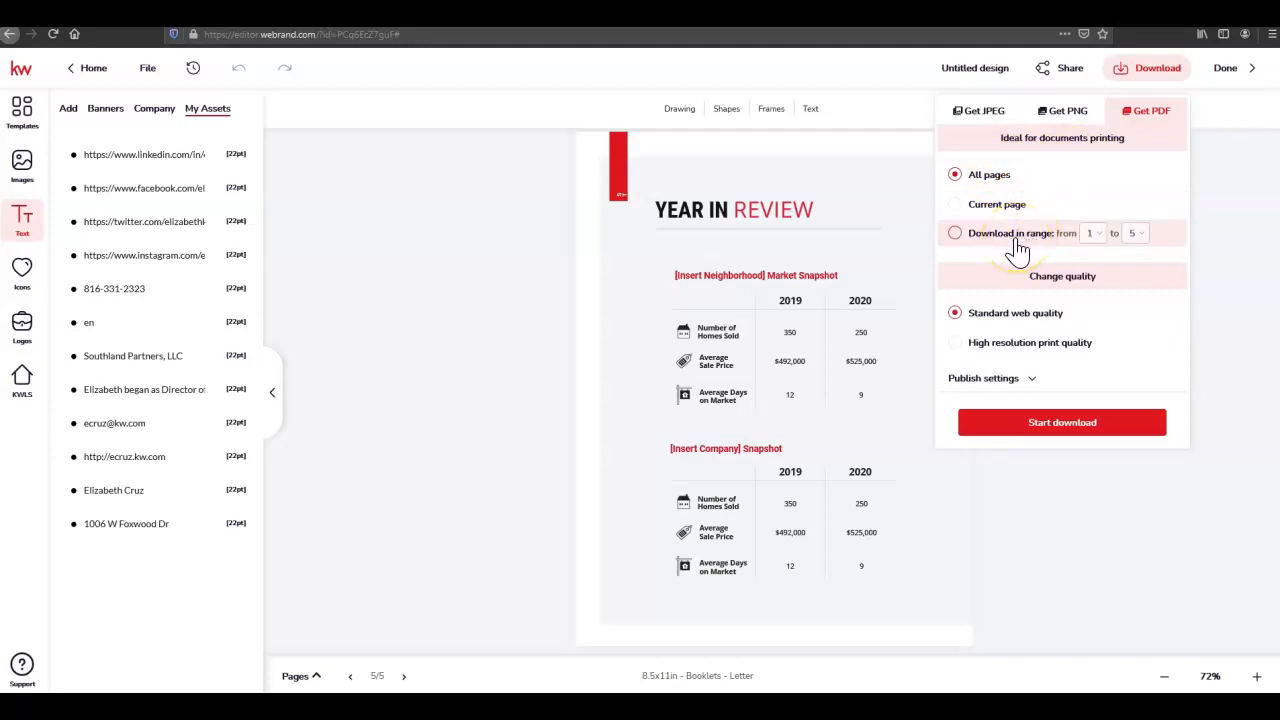
{"action": "left_click", "coordinate": [995, 320]}
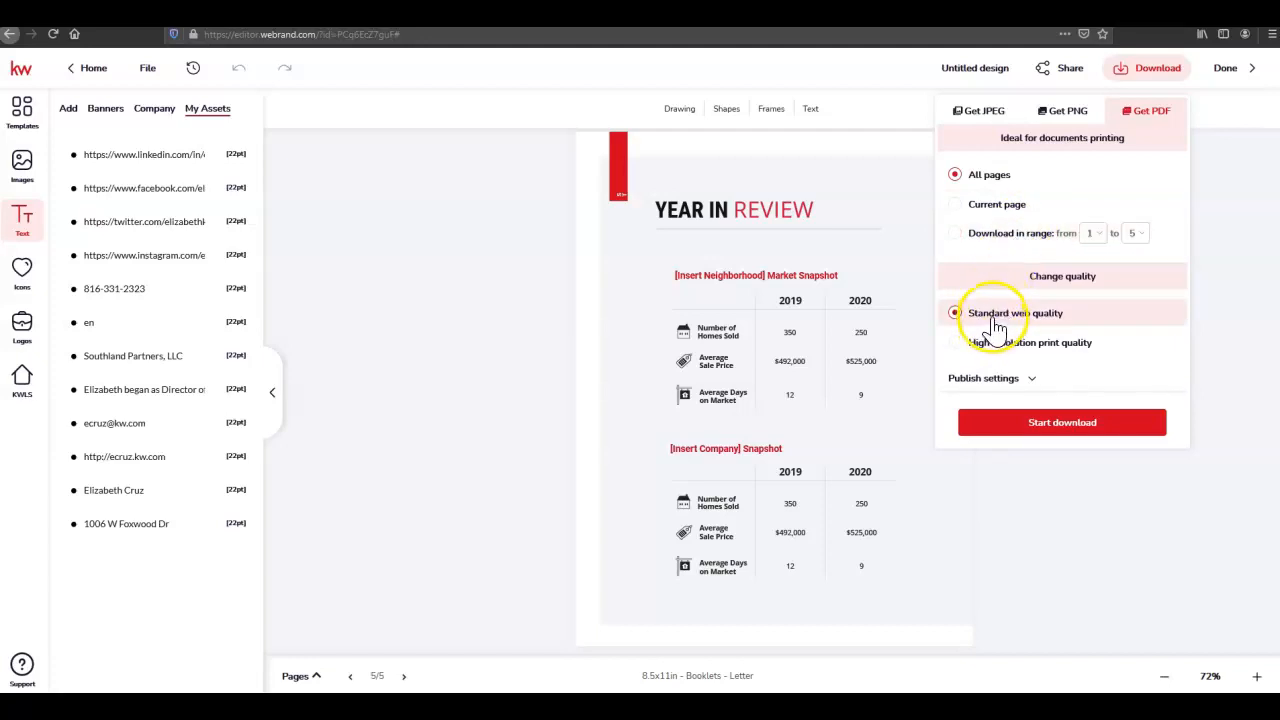
{"action": "left_click", "coordinate": [1000, 348]}
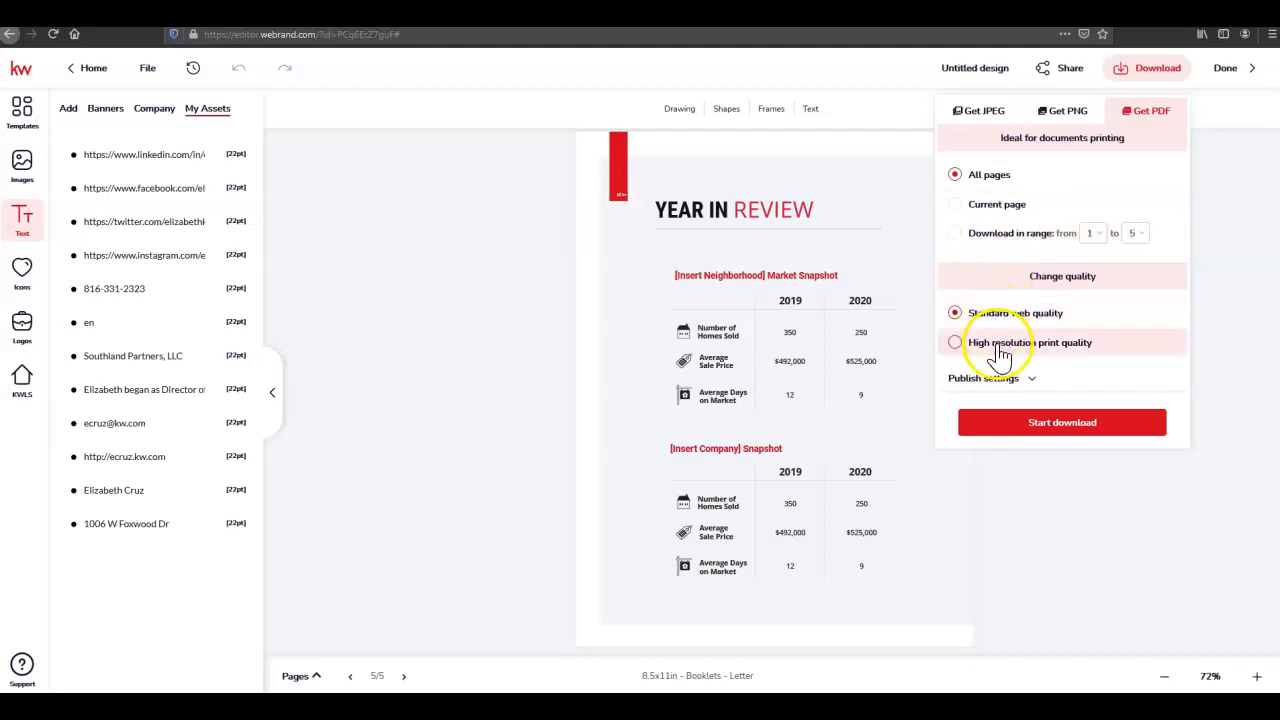
{"action": "left_click", "coordinate": [1100, 350]}
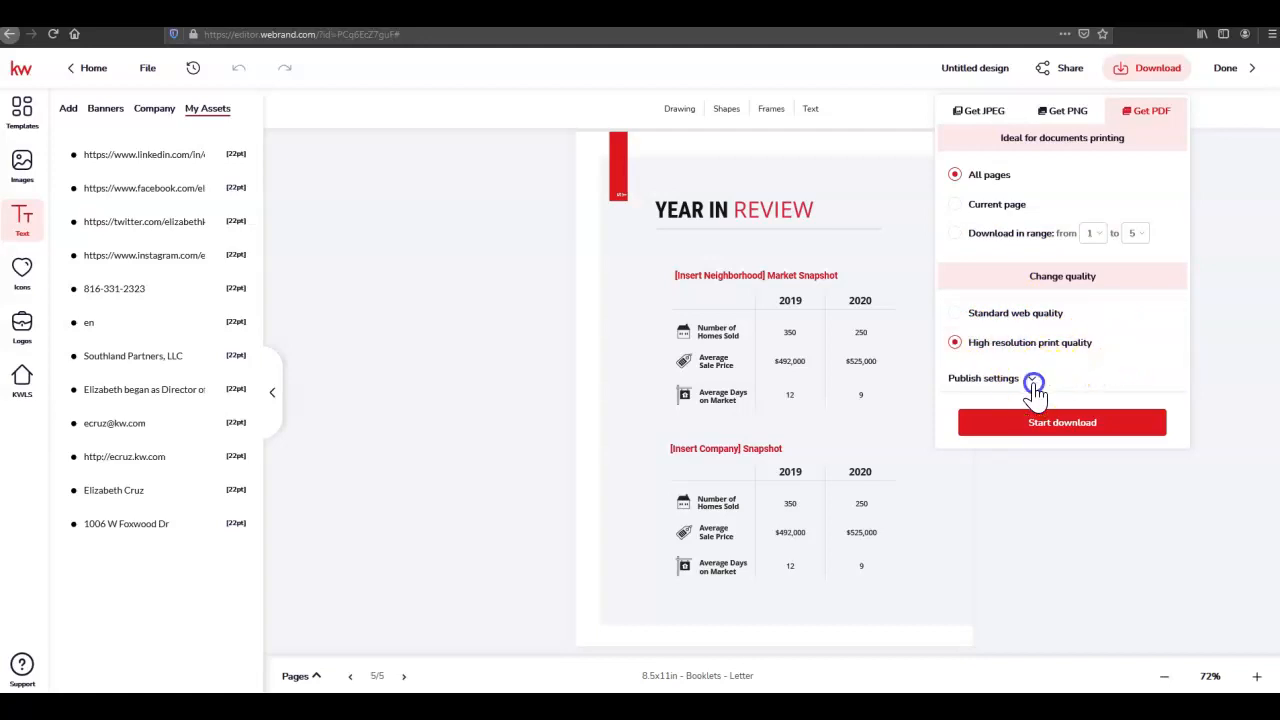
Turn on manual bleed and ZIP packaging in Publish settings, and start the download
{"action": "left_click", "coordinate": [1033, 382]}
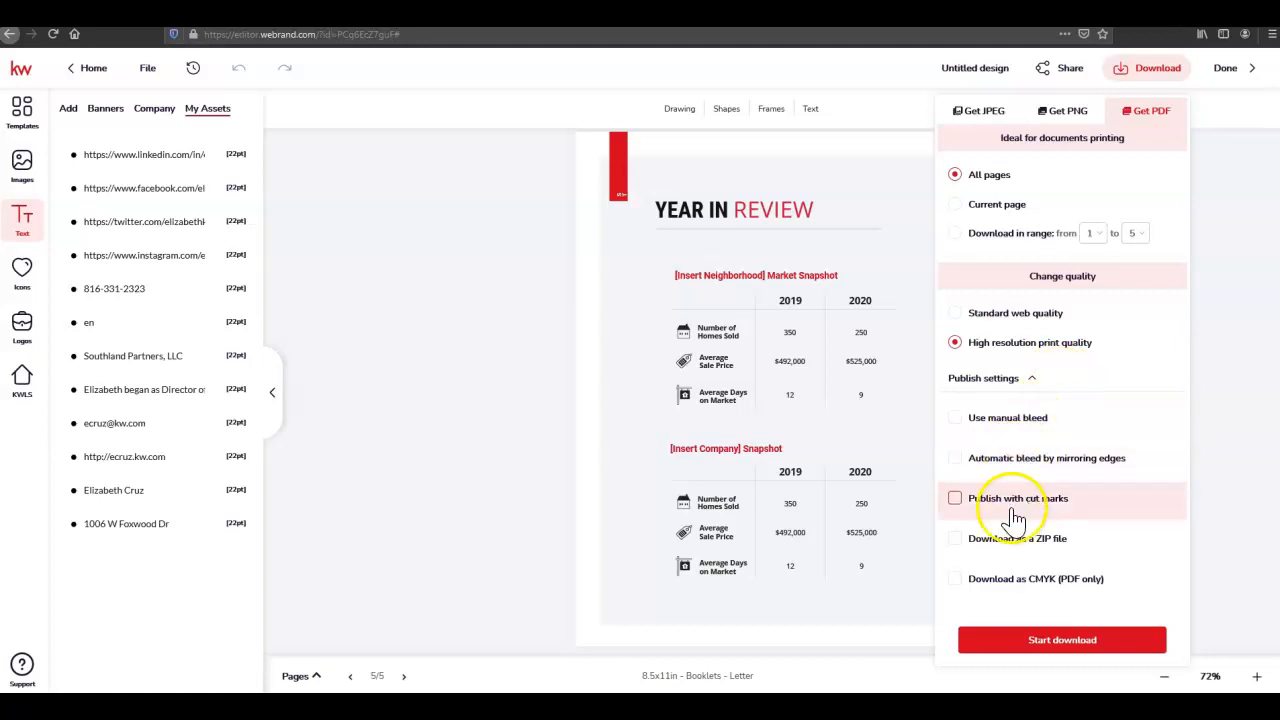
{"action": "left_click", "coordinate": [1014, 420]}
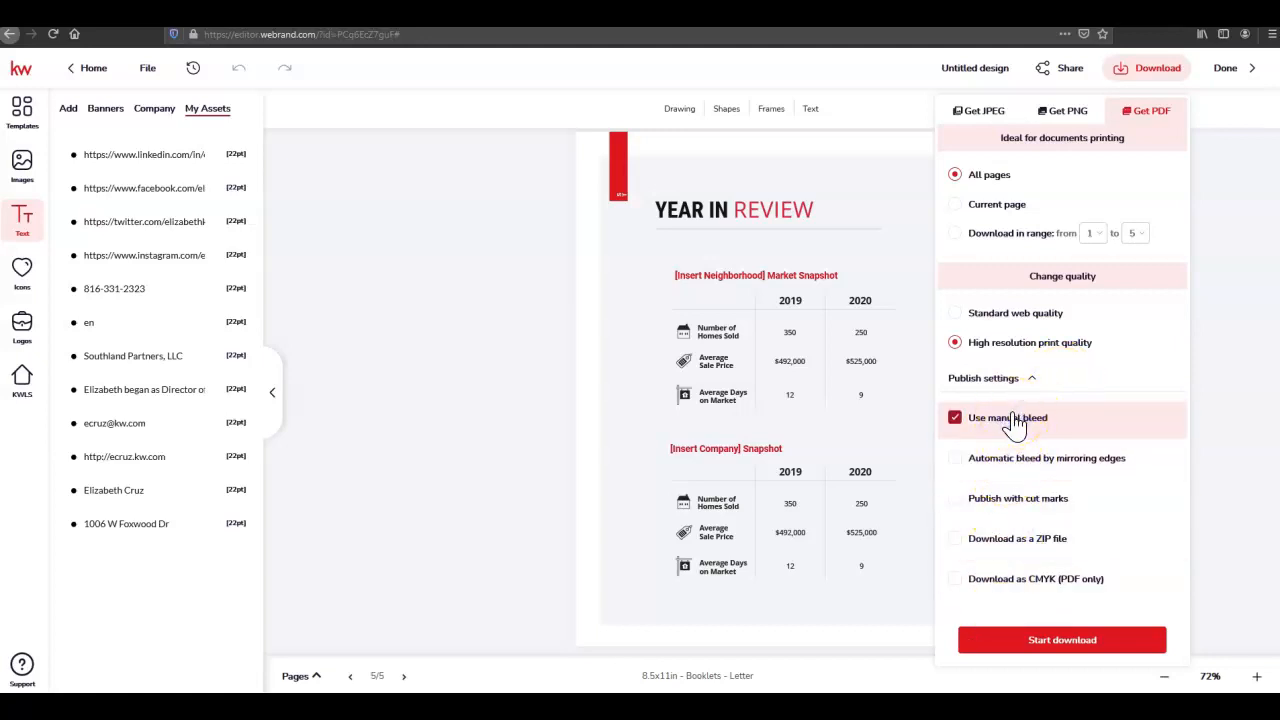
{"action": "left_click", "coordinate": [1028, 545]}
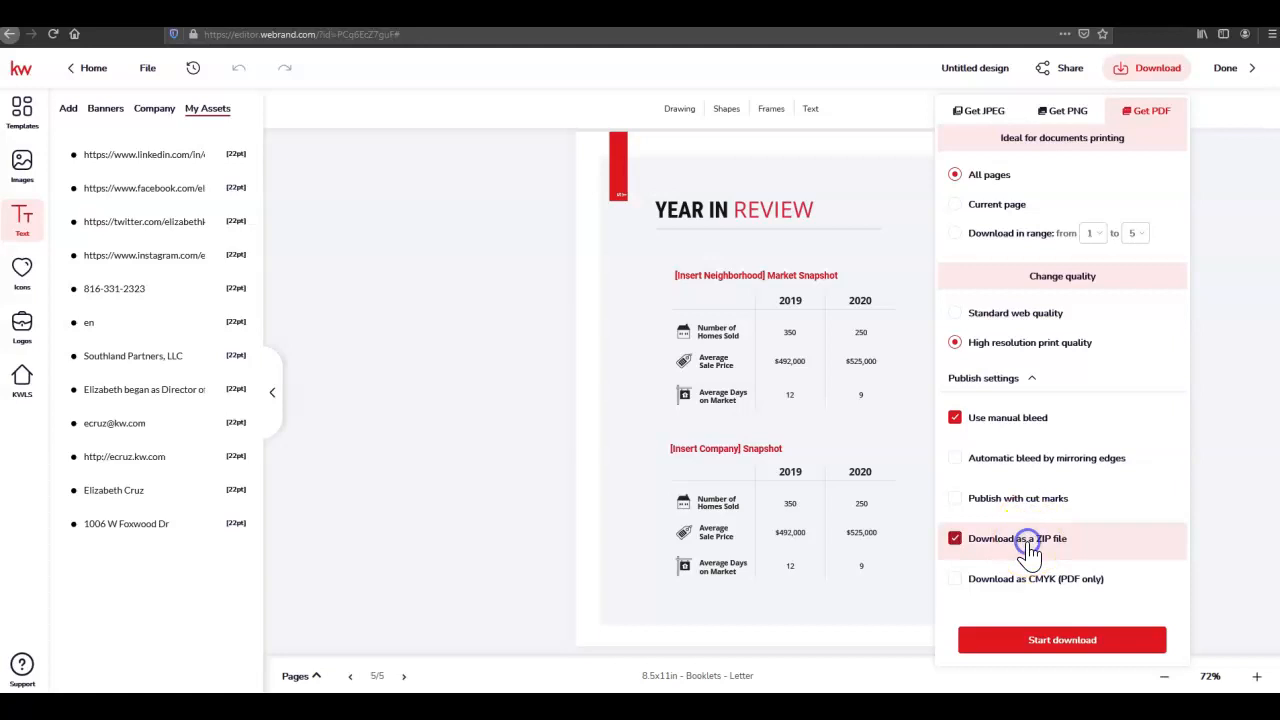
{"action": "left_click", "coordinate": [1160, 645]}
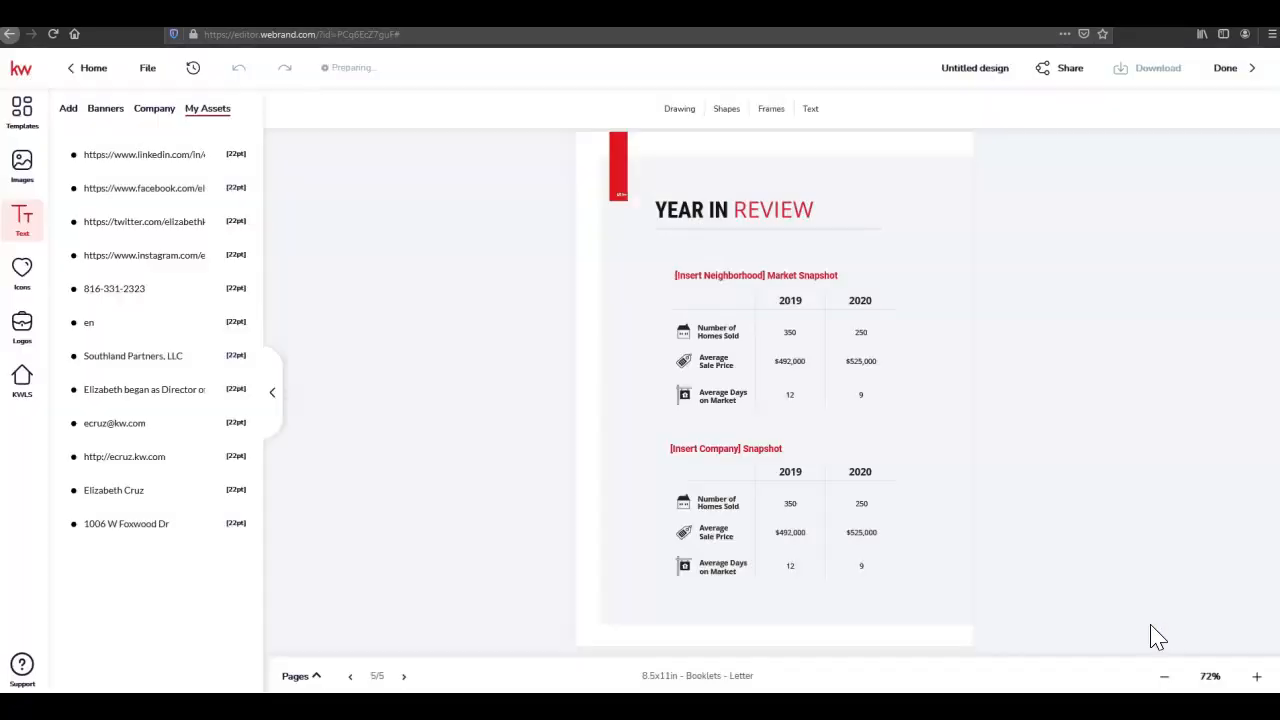
Rename the design 'Q1Mag' and save untitleddesign.zip with Firefox's Save File option
{"action": "left_click", "coordinate": [972, 70]}
{"action": "double_click", "coordinate": [972, 70]}
{"action": "type", "text": "Q"}
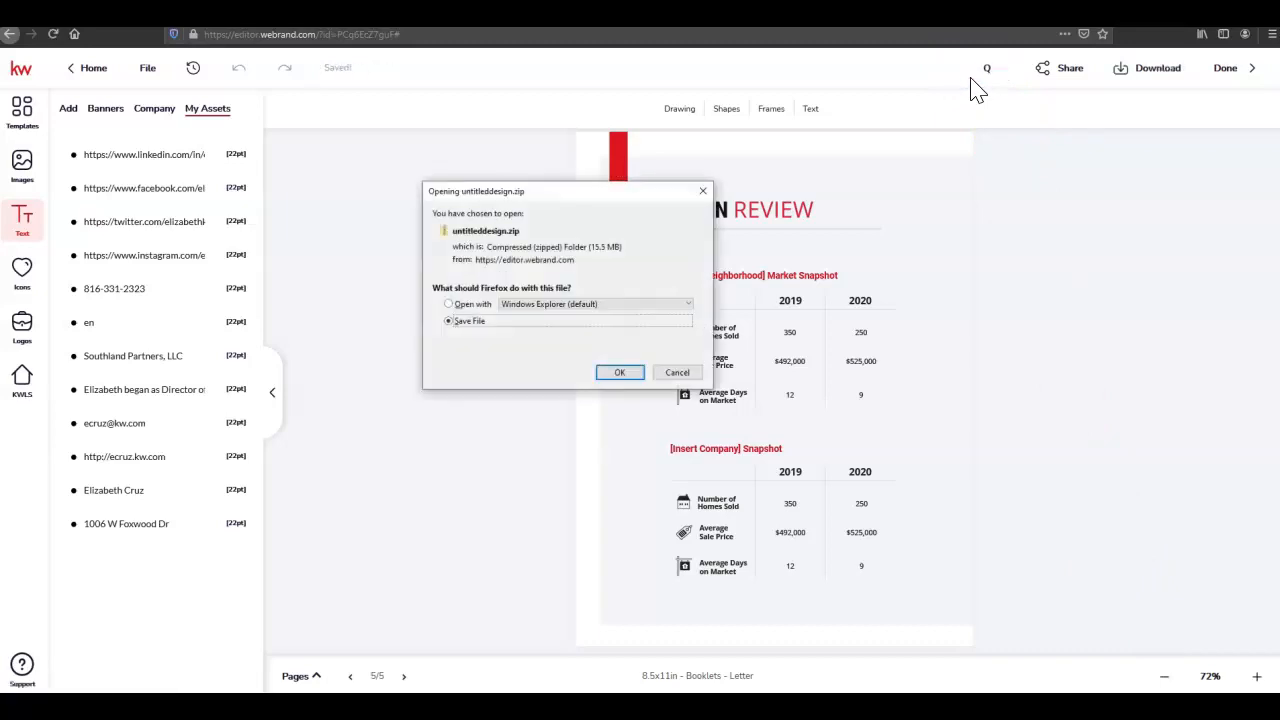
{"action": "left_click", "coordinate": [616, 378]}
{"action": "left_click", "coordinate": [1000, 72]}
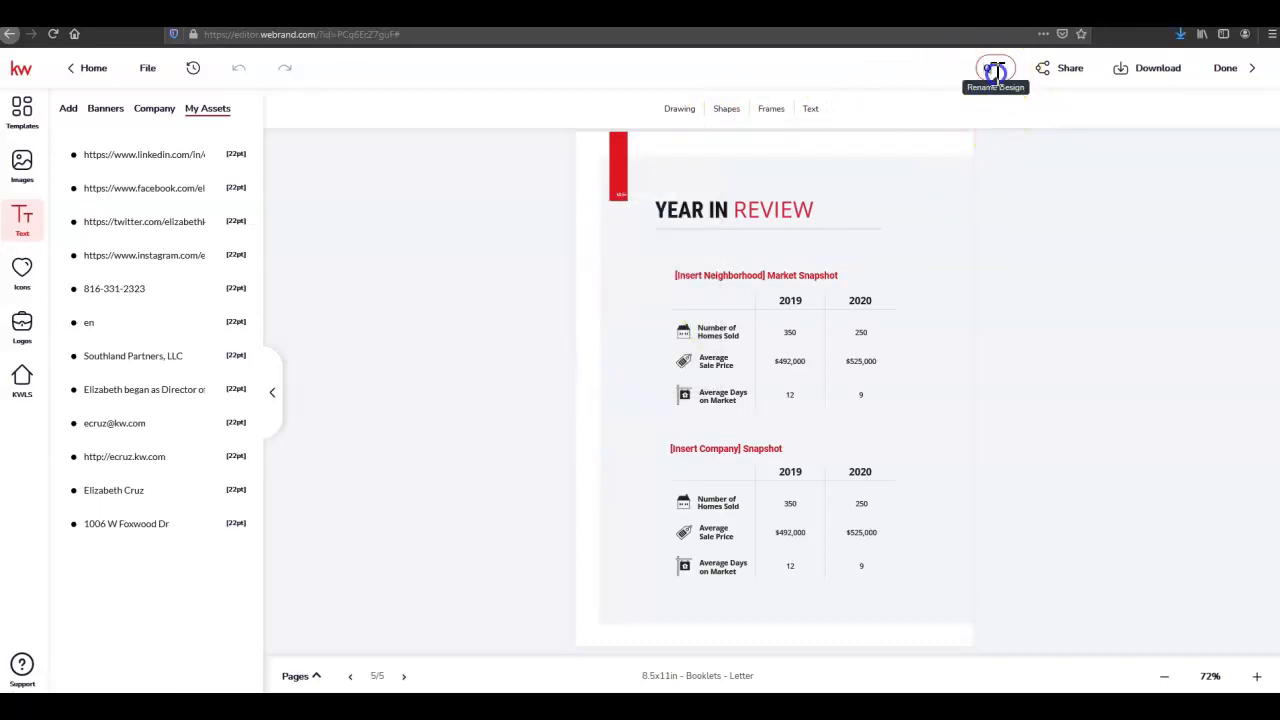
{"action": "type", "text": "1Mag"}
{"action": "left_click", "coordinate": [934, 63]}
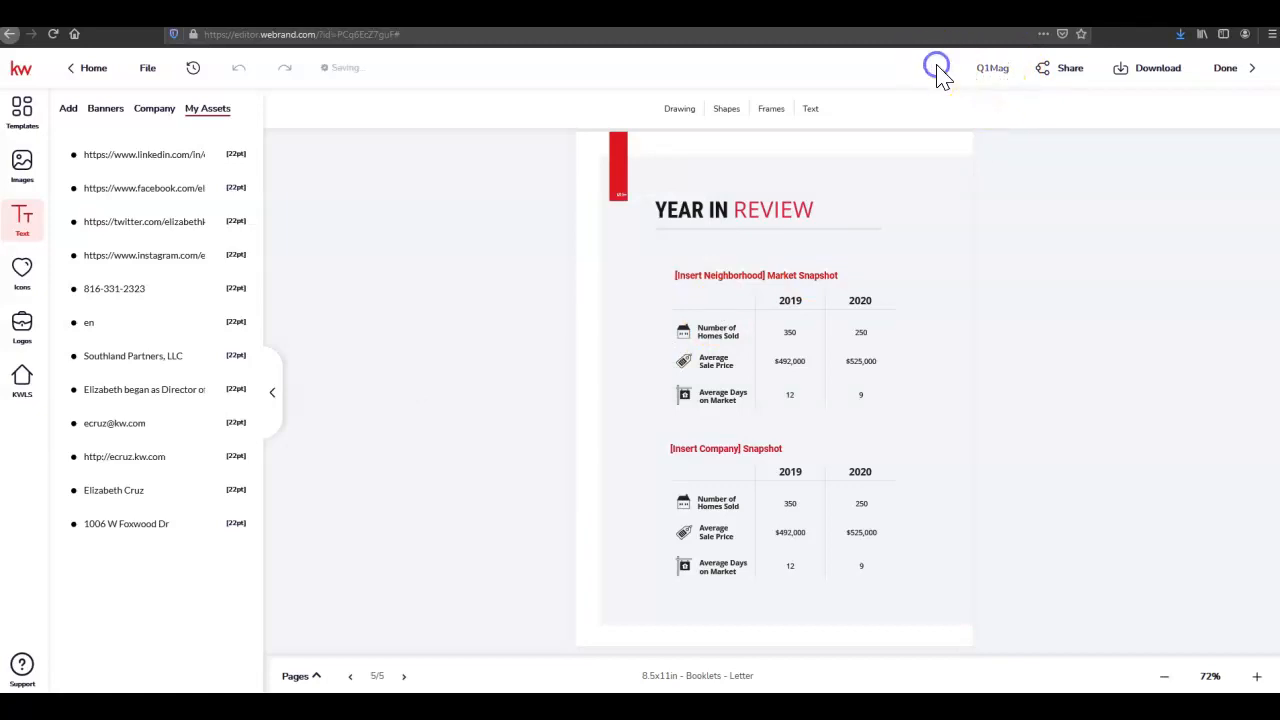
Save the Q1Mag design from the File menu, then open the exported booklet PDF
{"action": "left_click", "coordinate": [147, 72]}
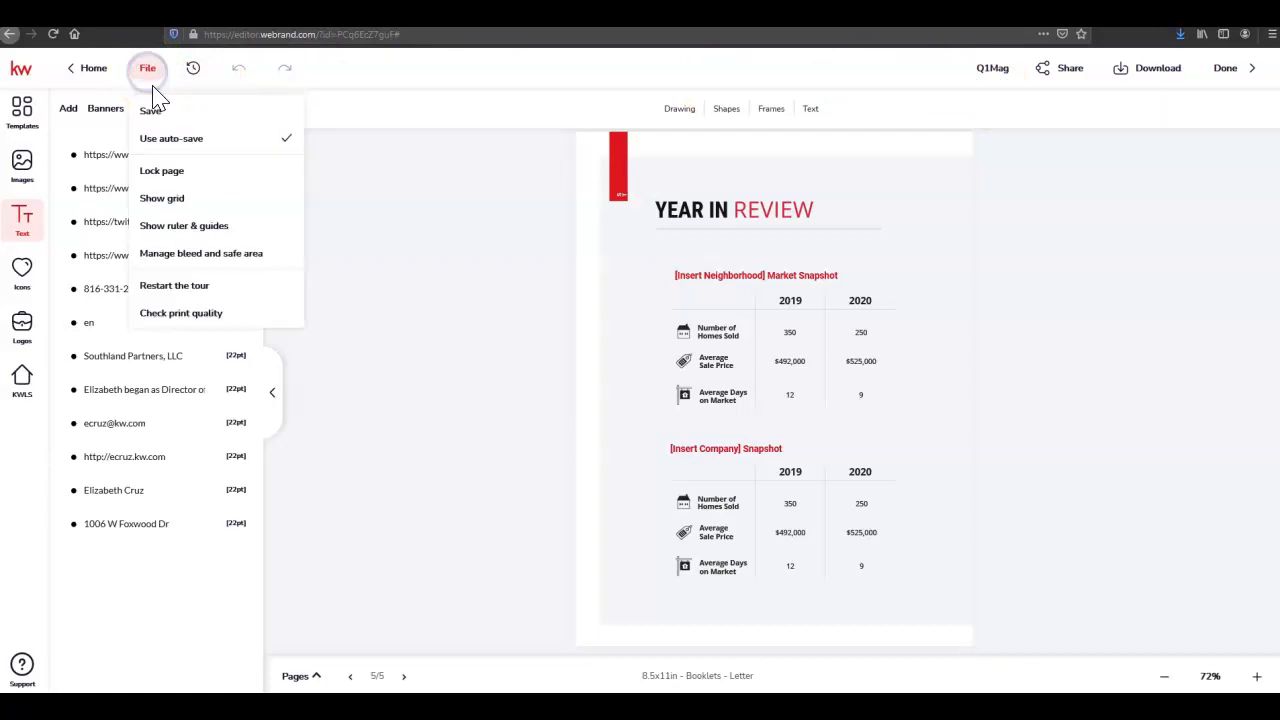
{"action": "left_click", "coordinate": [186, 118]}
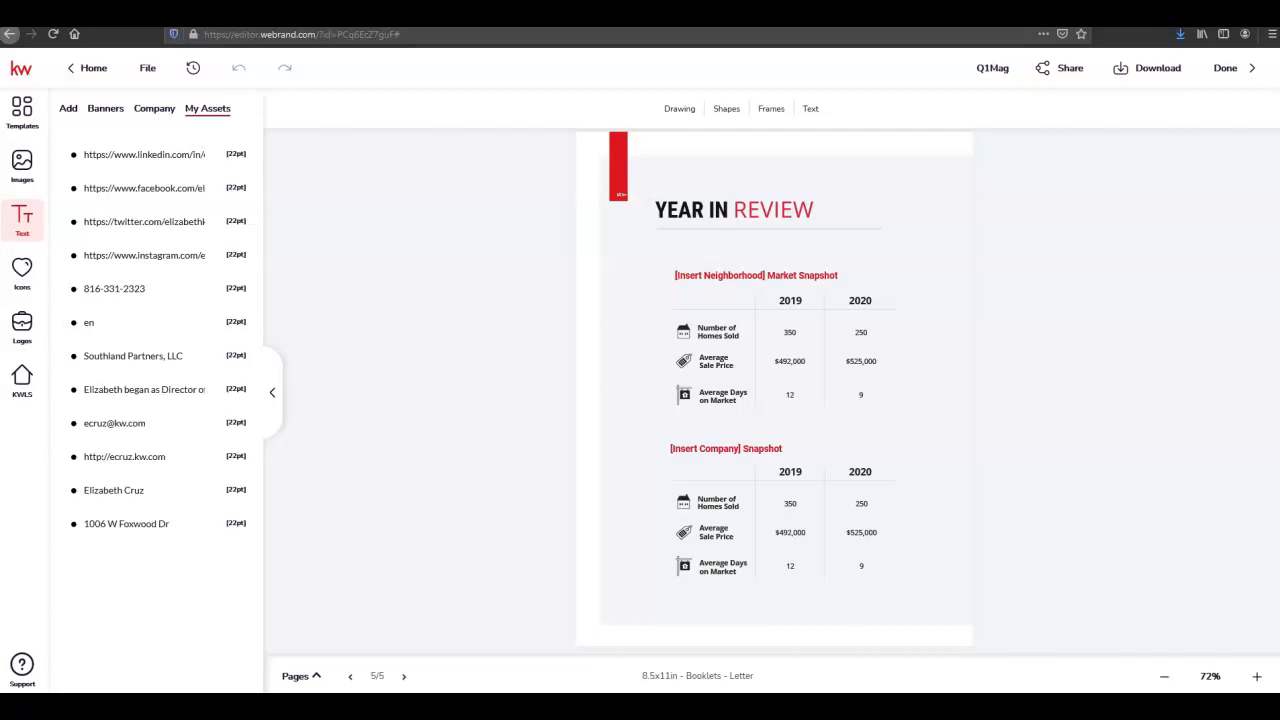
{"action": "left_click", "coordinate": [140, 578]}
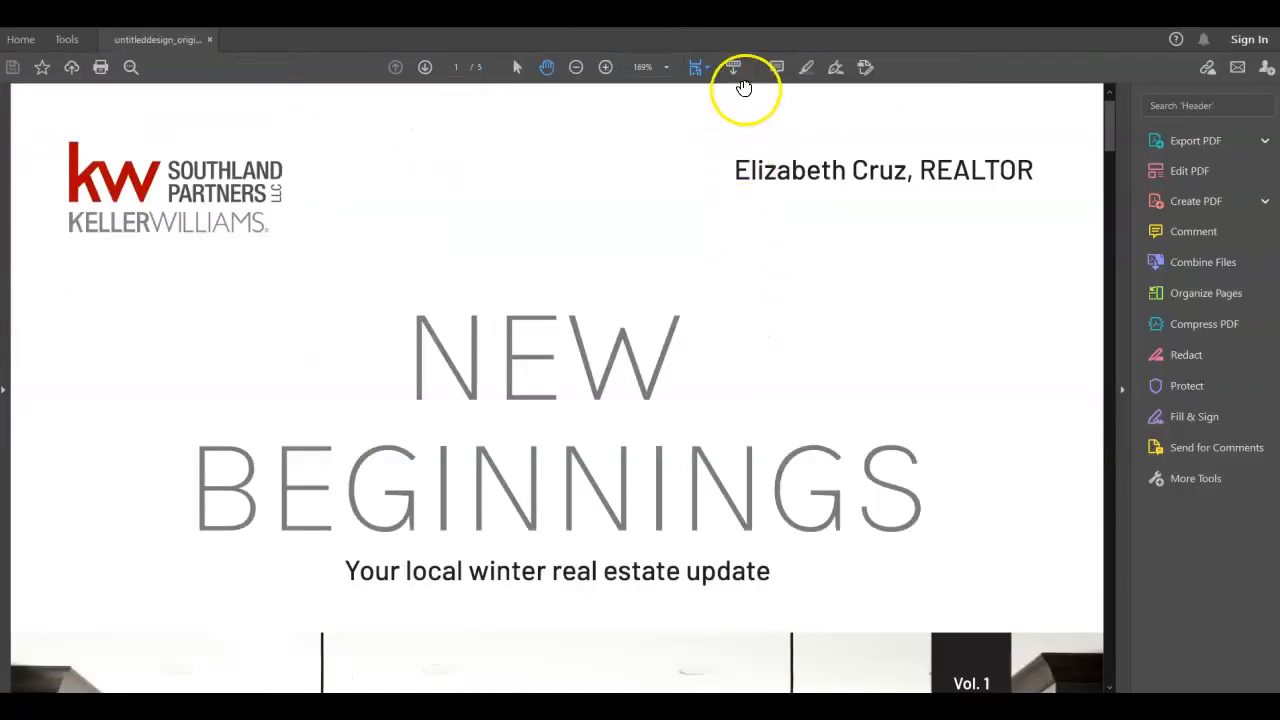
Set Acrobat to Fit One Full Page and scroll through all five pages, then back up
{"action": "left_click", "coordinate": [704, 67]}
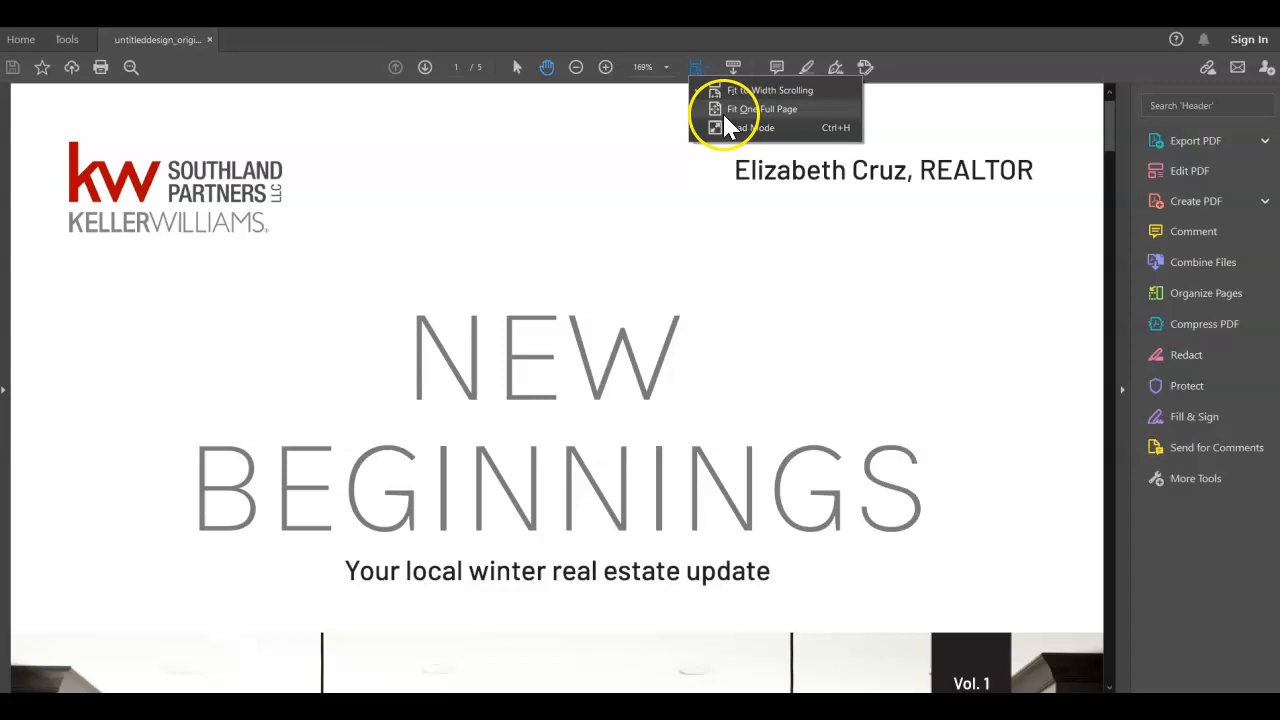
{"action": "left_click", "coordinate": [727, 108]}
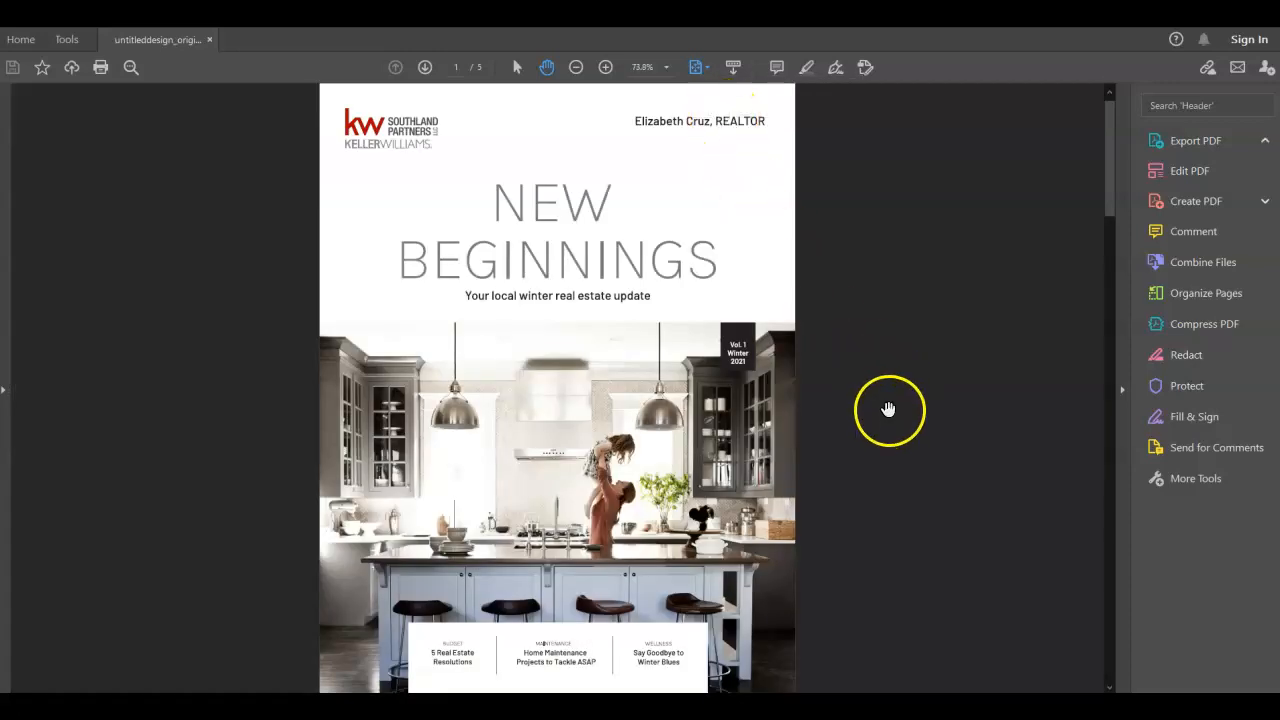
{"action": "scroll", "coordinate": [888, 410], "scroll_direction": "down", "scroll_amount": 3}
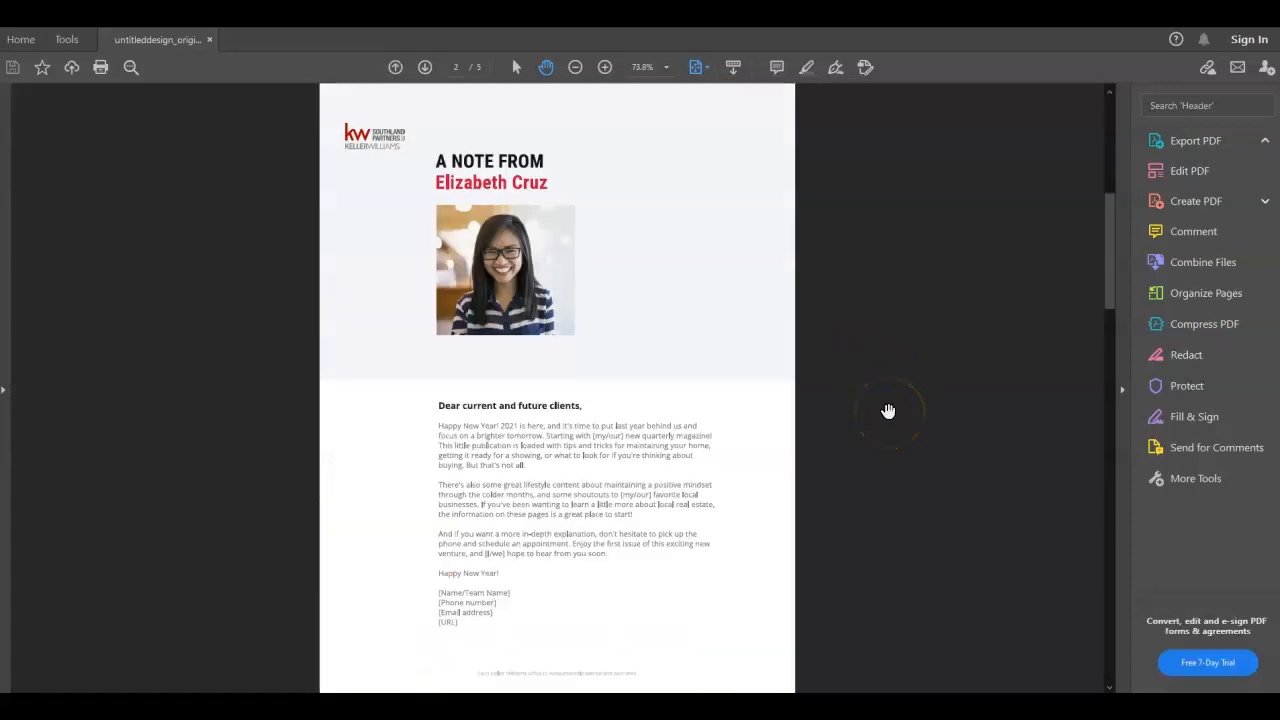
{"action": "scroll", "coordinate": [888, 410], "scroll_direction": "down", "scroll_amount": 5}
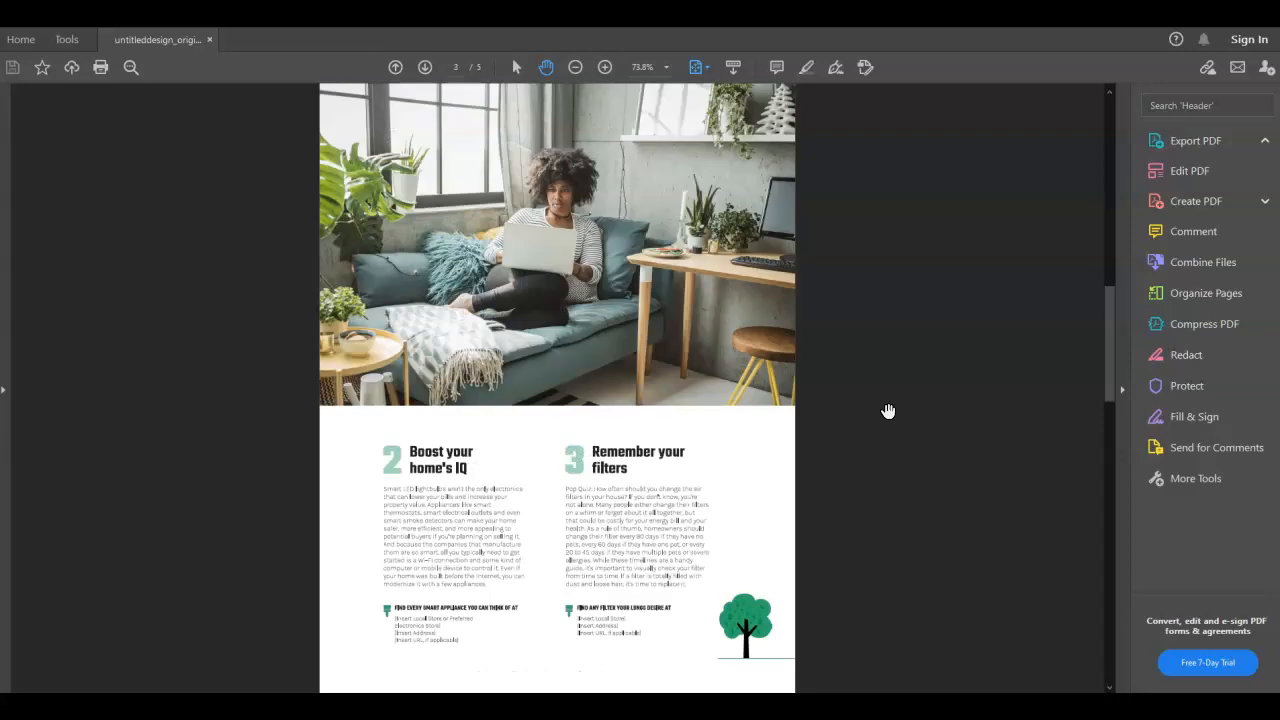
{"action": "scroll", "coordinate": [888, 410], "scroll_direction": "down", "scroll_amount": 5}
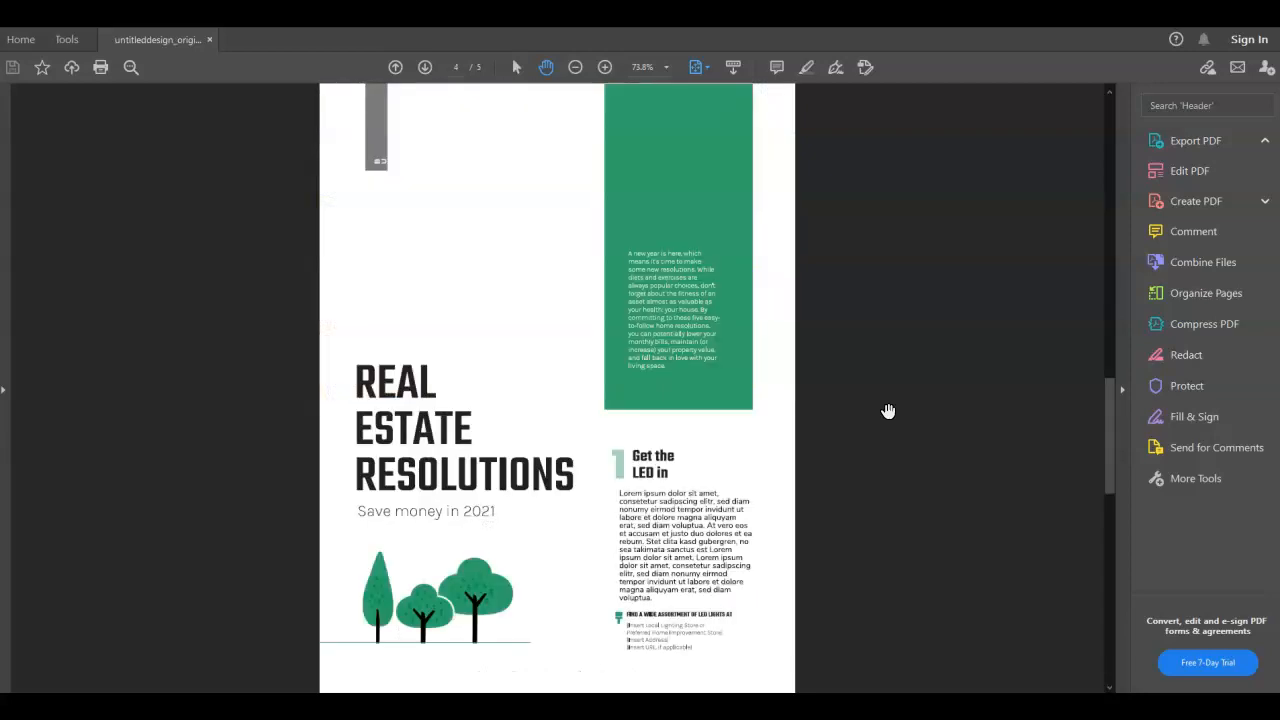
{"action": "scroll", "coordinate": [888, 410], "scroll_direction": "down", "scroll_amount": 3}
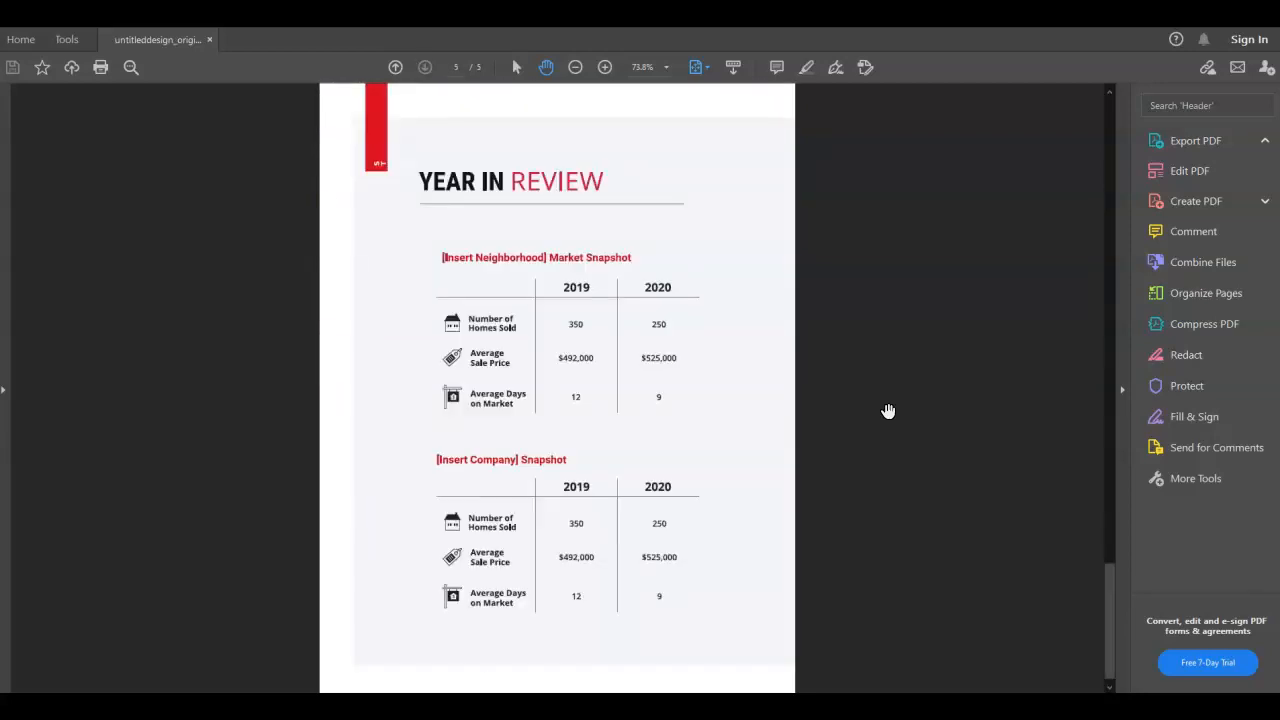
{"action": "scroll", "coordinate": [887, 411], "scroll_direction": "up", "scroll_amount": 3}
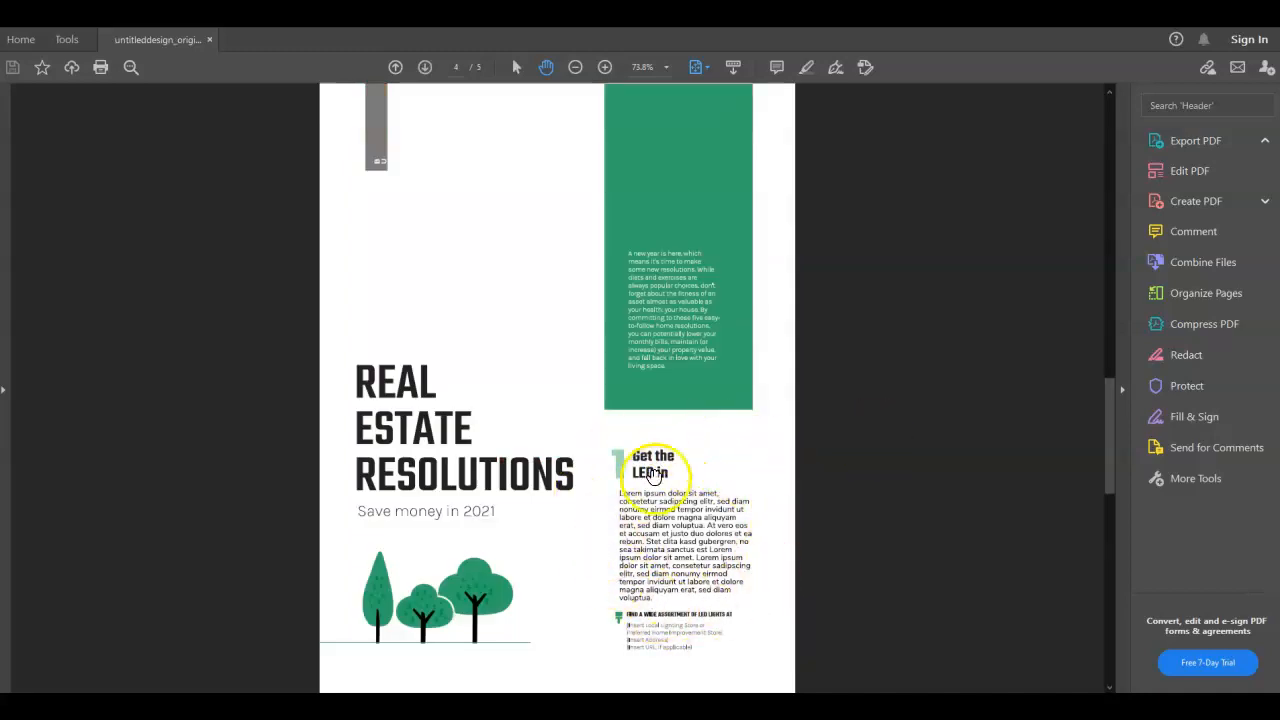
{"action": "scroll", "coordinate": [740, 570], "scroll_direction": "up", "scroll_amount": 3}
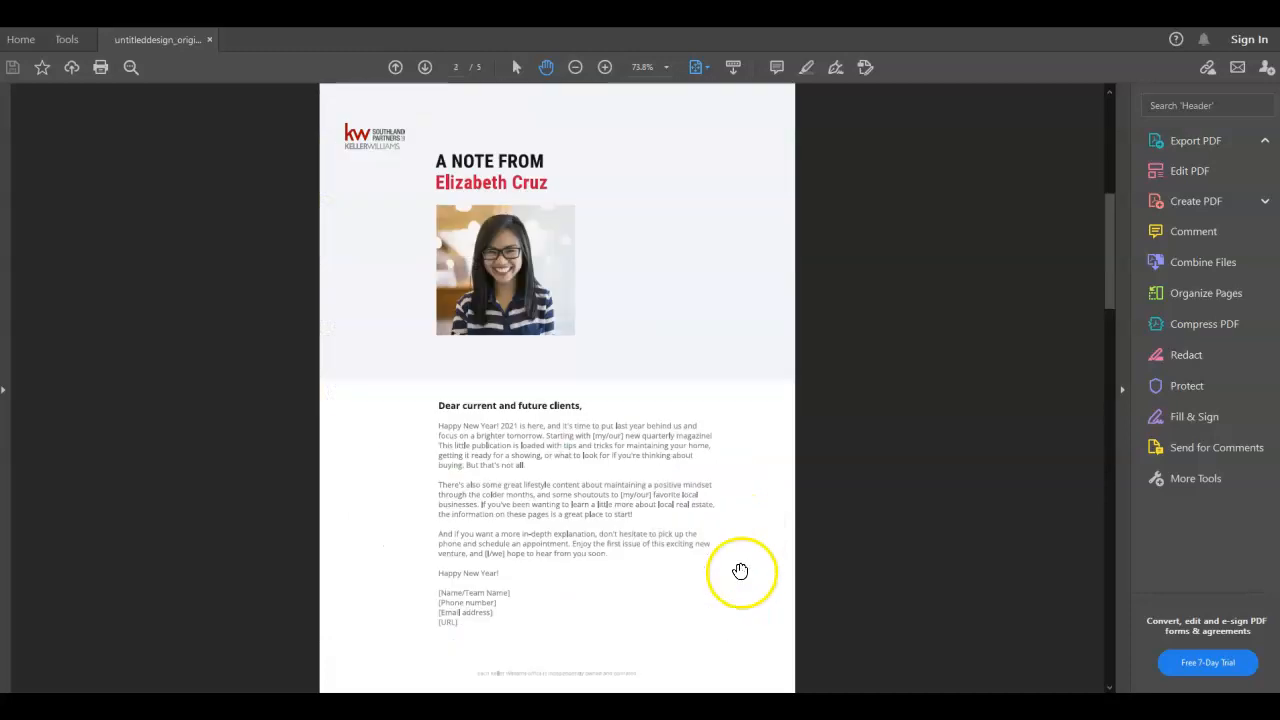